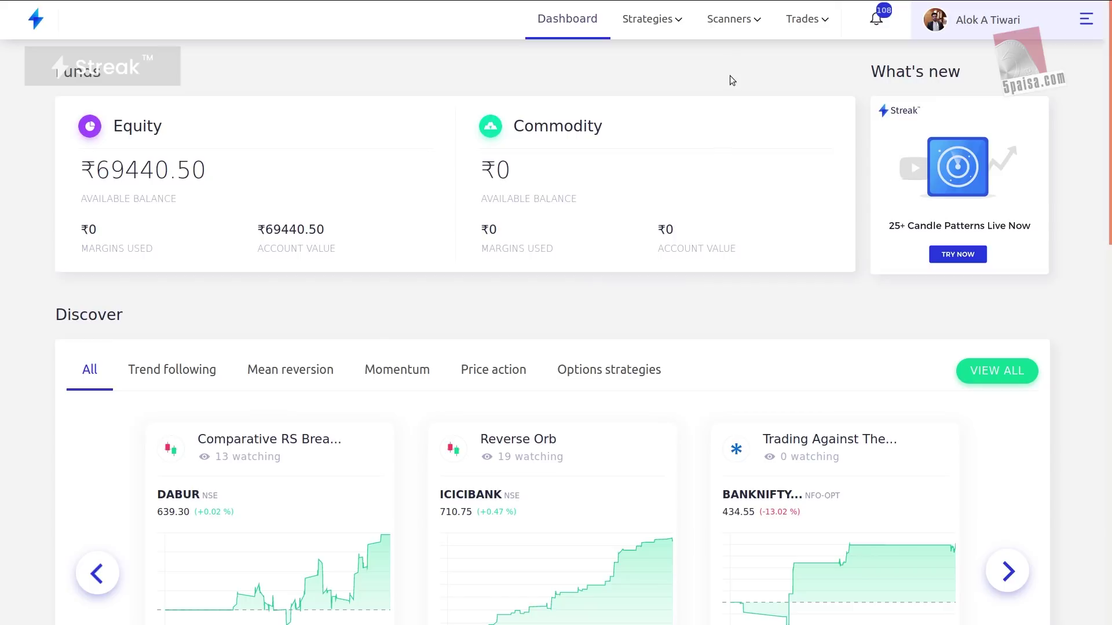
Open the Comparative Rs Breakout scanner from the expanded Webinar Scanners group on the Discover scanners page
{"action": "left_click", "coordinate": [728, 21]}
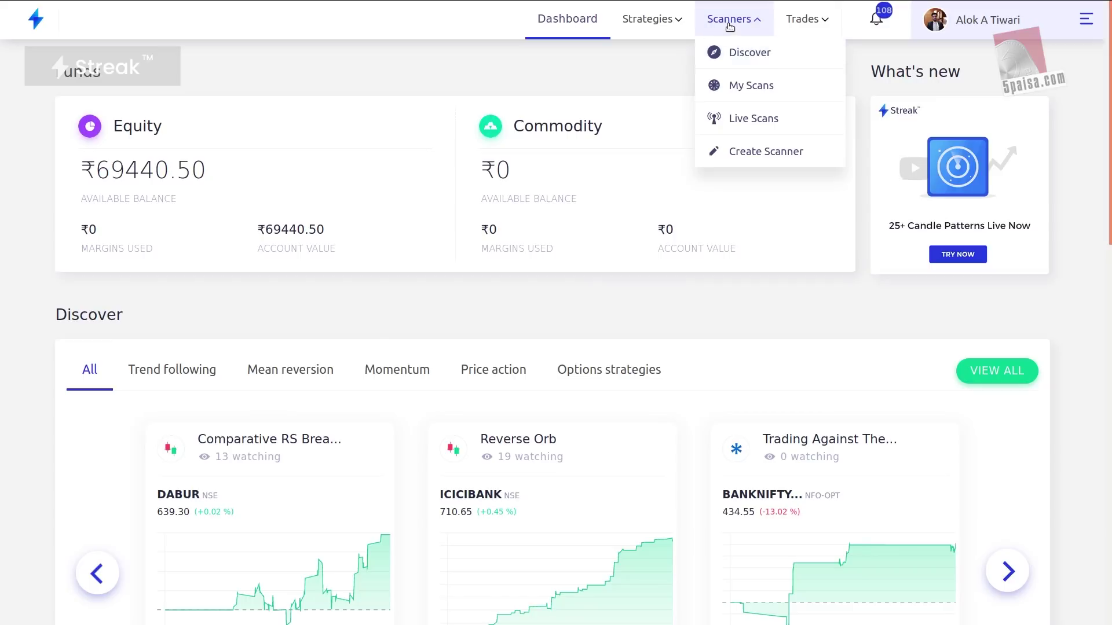
{"action": "left_click", "coordinate": [742, 53]}
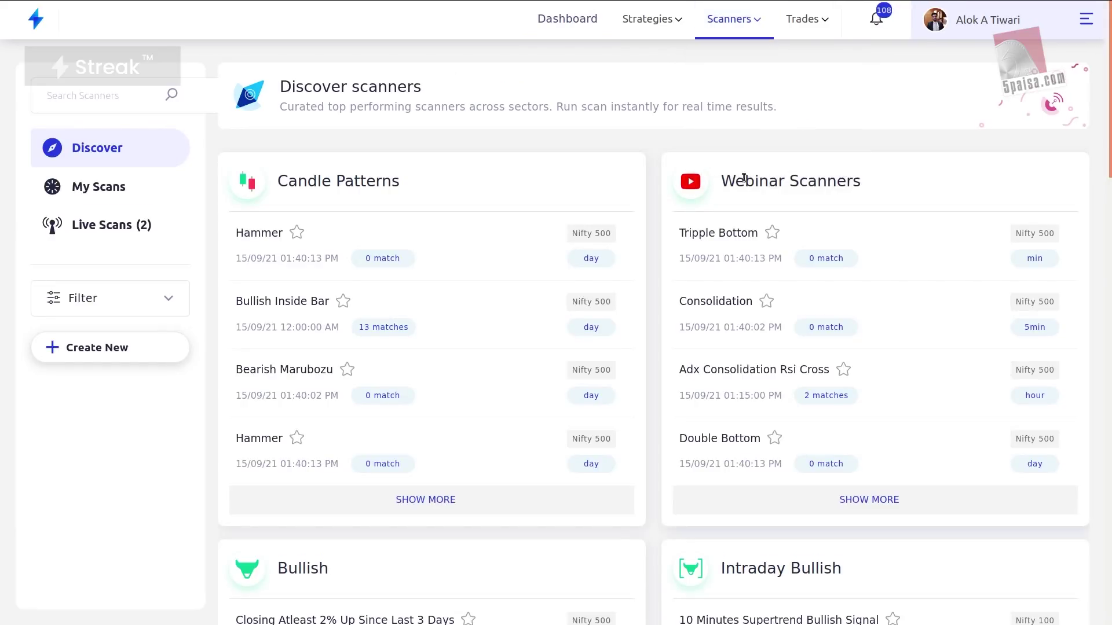
{"action": "left_click", "coordinate": [862, 500]}
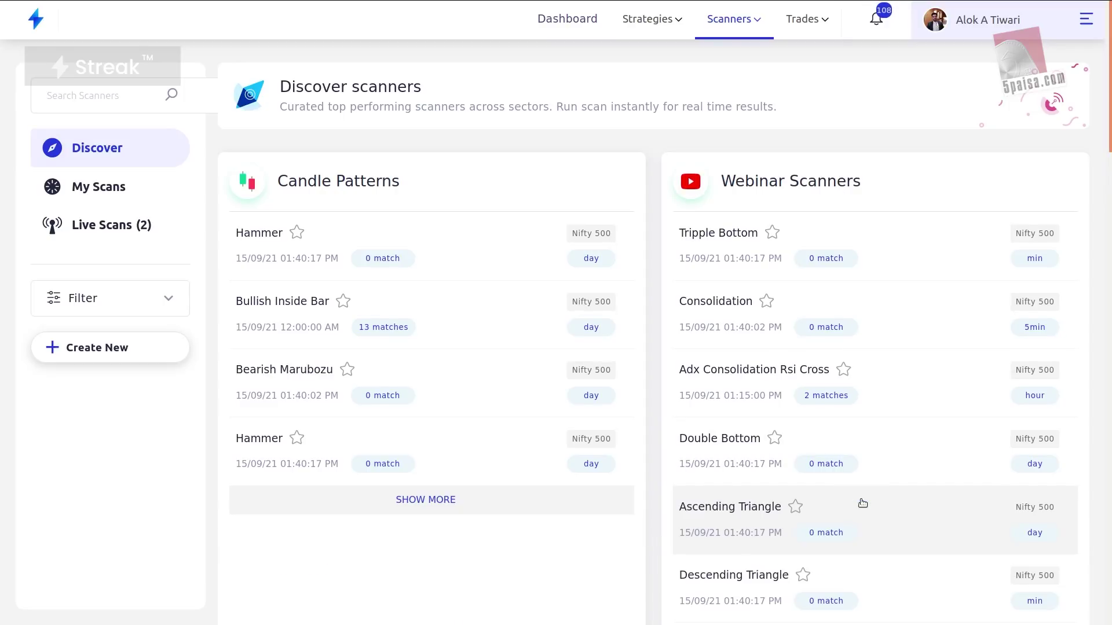
{"action": "scroll", "coordinate": [862, 503], "scroll_direction": "down", "scroll_amount": 5}
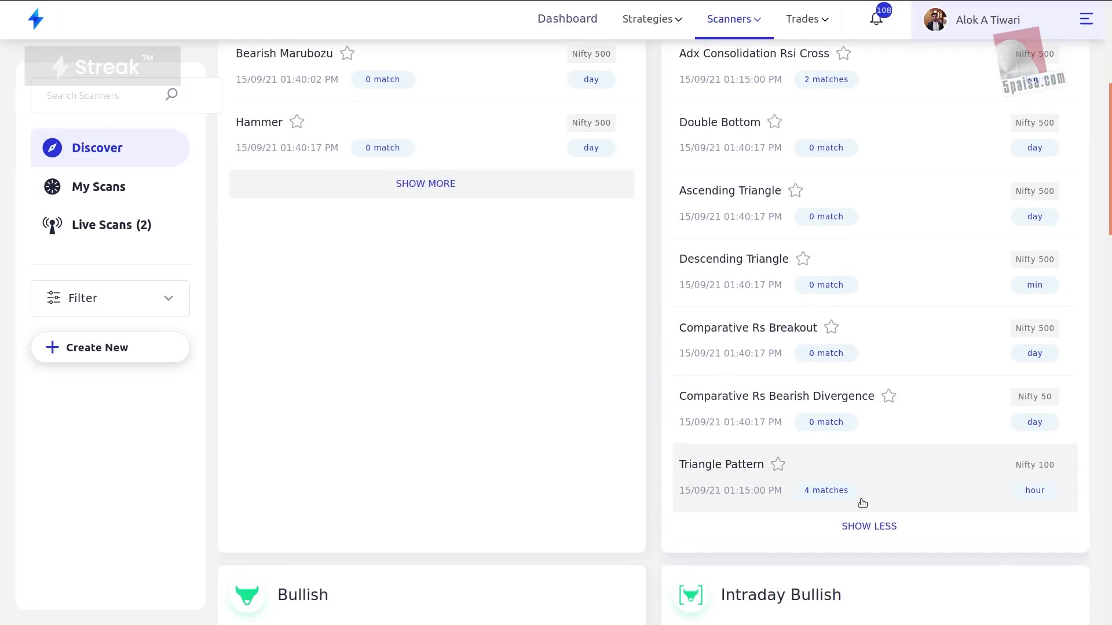
{"action": "left_click", "coordinate": [768, 358]}
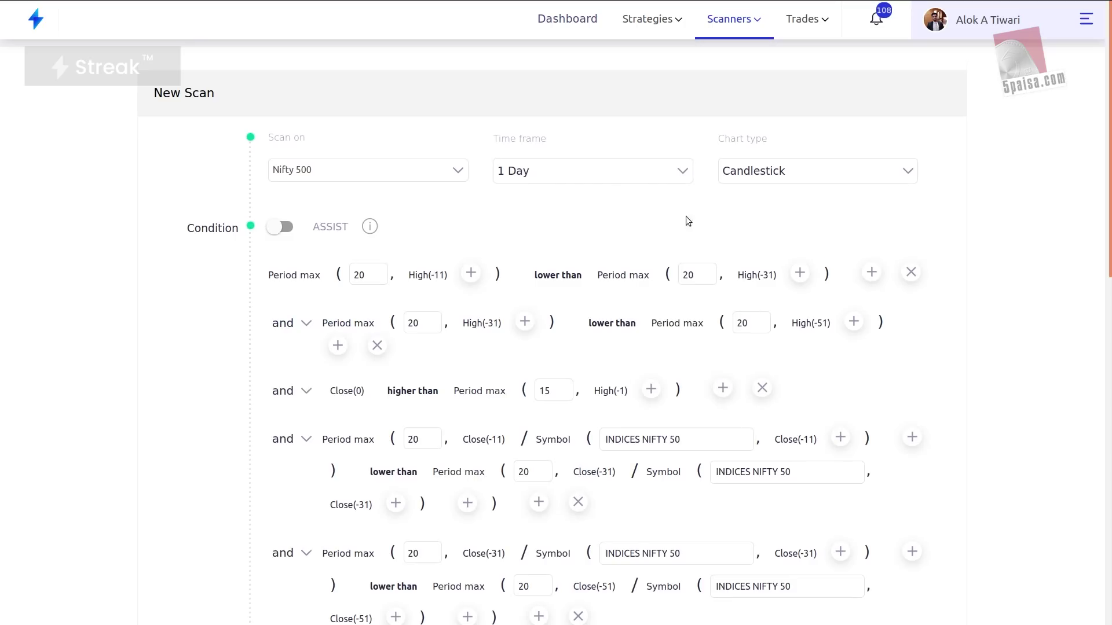
Name the scan RS Breakout, run and save it, and review the matching instruments
{"action": "scroll", "coordinate": [588, 445], "scroll_direction": "down", "scroll_amount": 2}
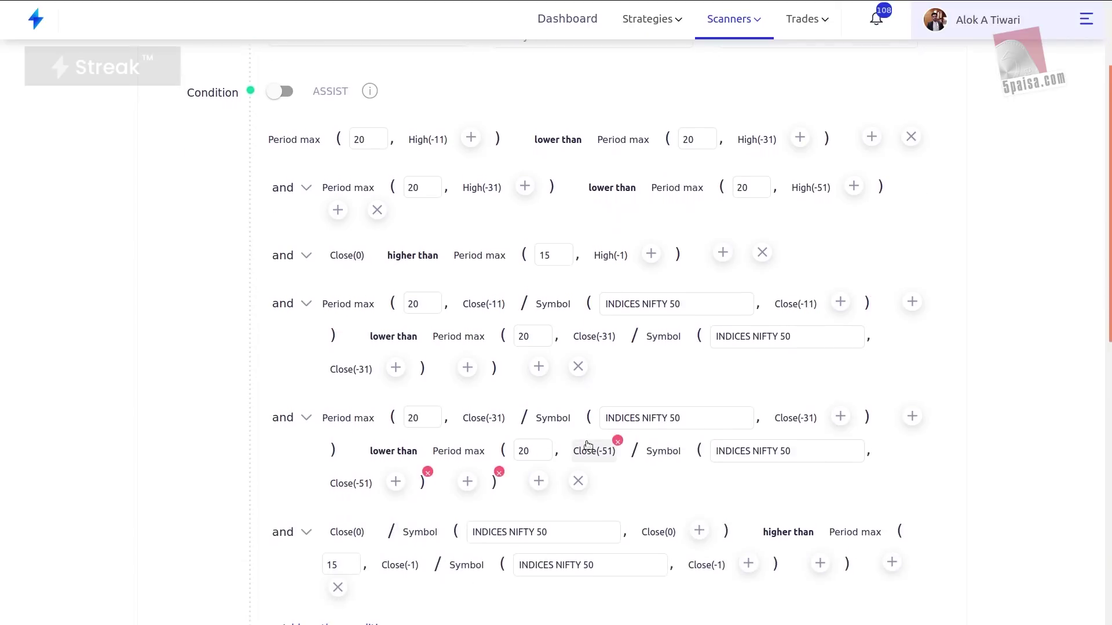
{"action": "scroll", "coordinate": [588, 445], "scroll_direction": "down", "scroll_amount": 9}
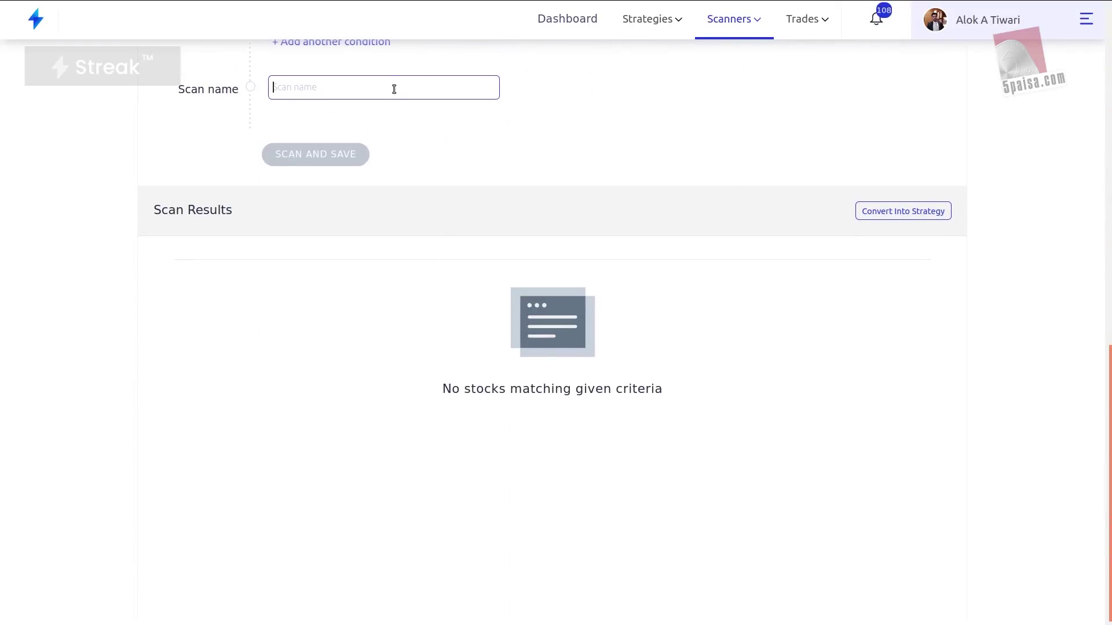
{"action": "type", "text": "RS Breakout"}
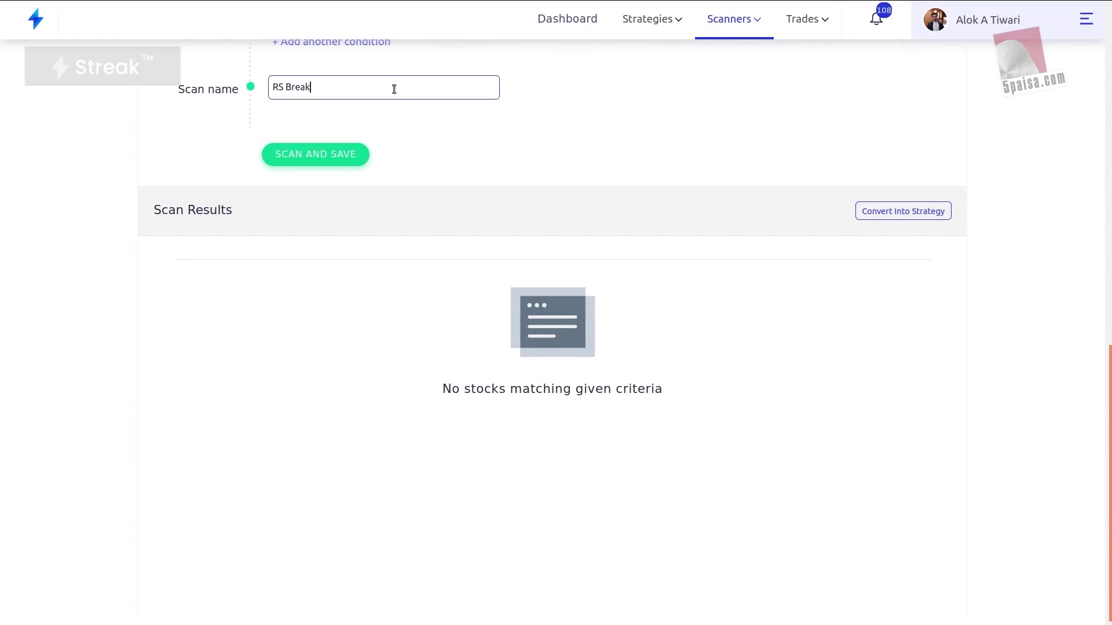
{"action": "left_click", "coordinate": [333, 144]}
{"action": "scroll", "coordinate": [332, 147], "scroll_direction": "up", "scroll_amount": 8}
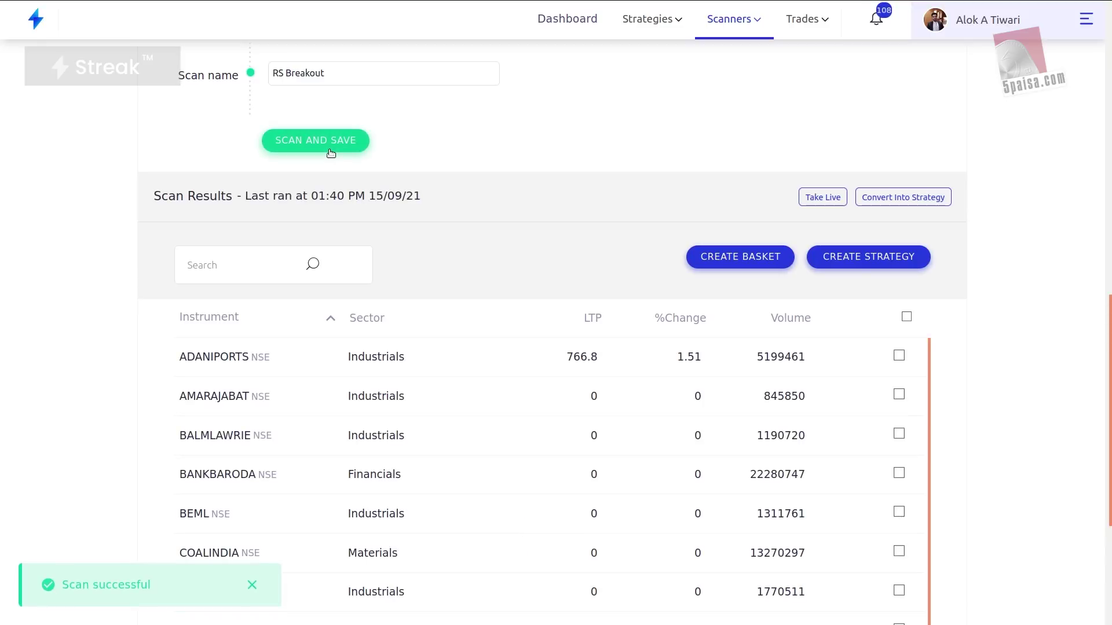
{"action": "scroll", "coordinate": [398, 176], "scroll_direction": "down", "scroll_amount": 3}
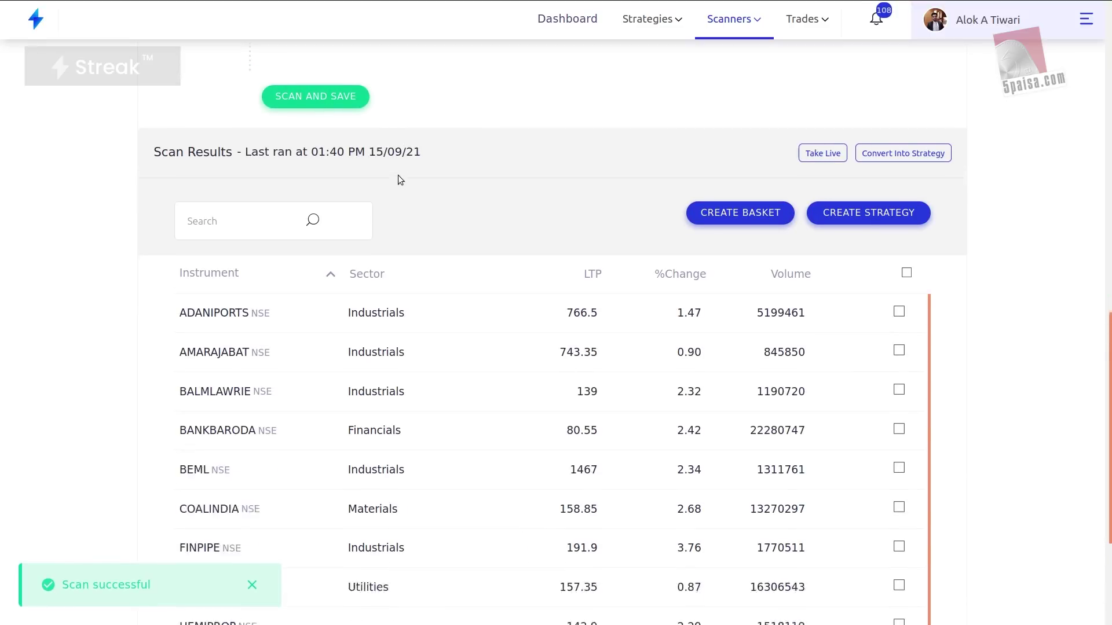
{"action": "scroll", "coordinate": [399, 178], "scroll_direction": "down", "scroll_amount": 1}
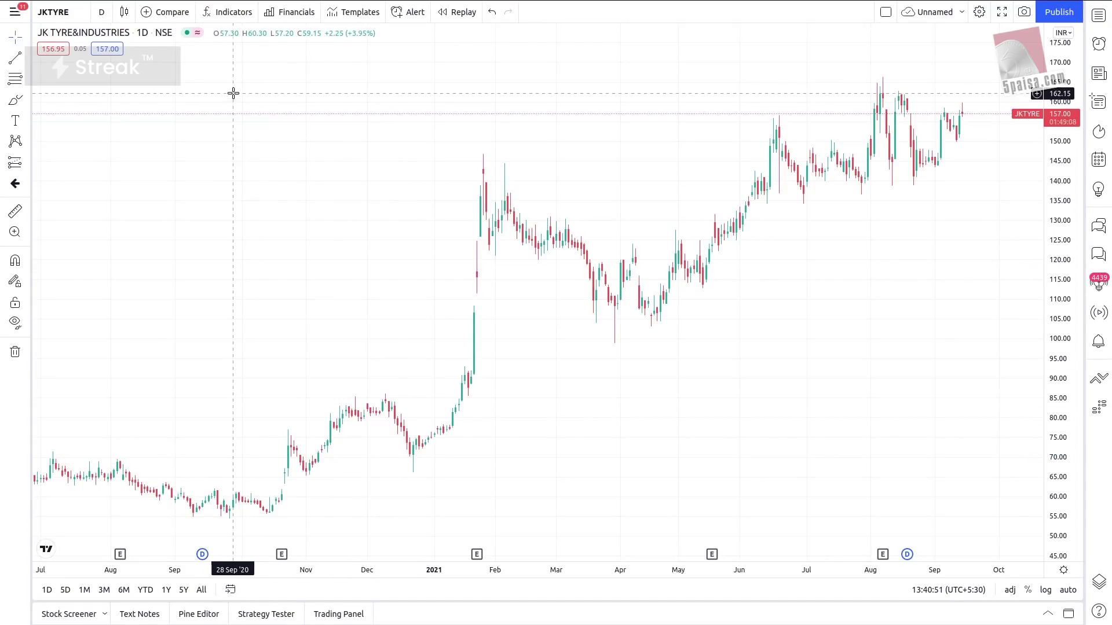
Switch to TradingView and add the public Comparative Relative Strength of a stock indicator to the JKTYRE chart
{"action": "left_click", "coordinate": [235, 15]}
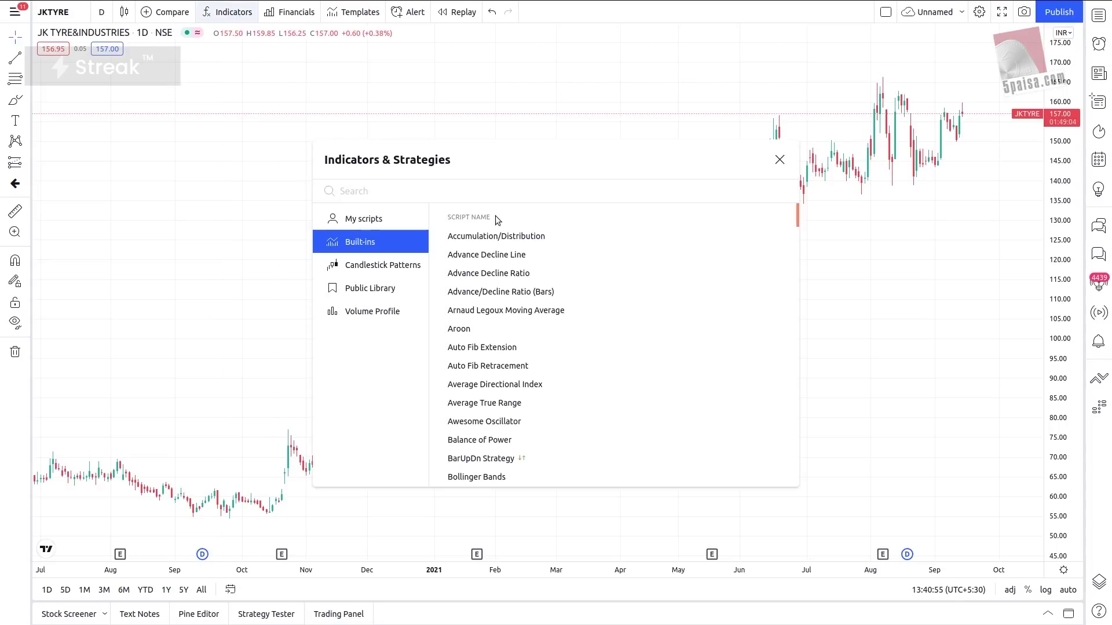
{"action": "type", "text": "compa"}
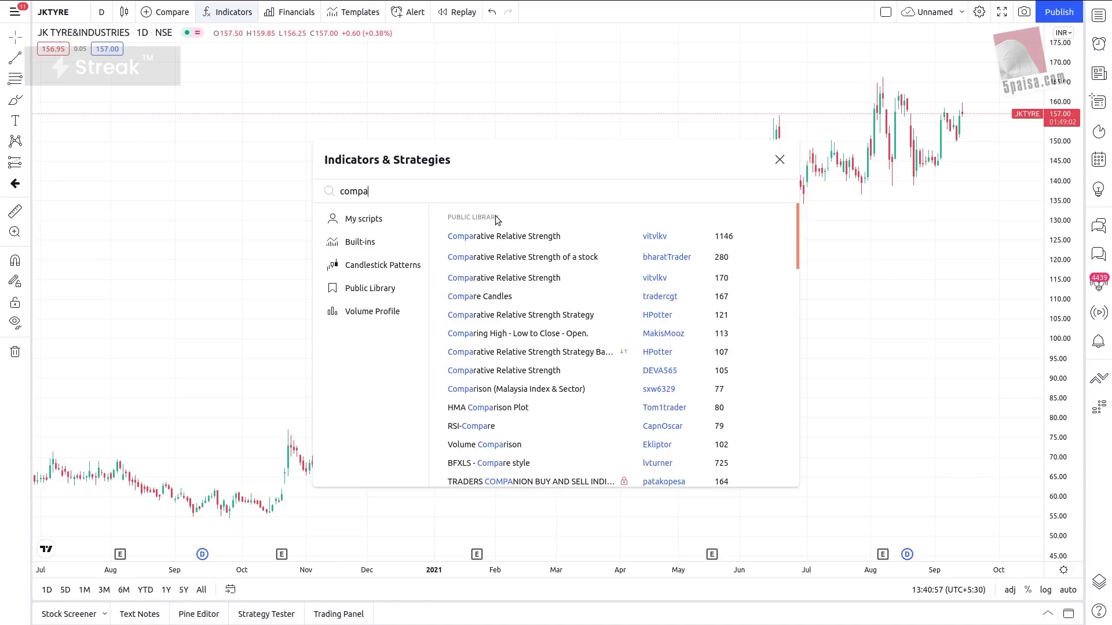
{"action": "type", "text": "rati"}
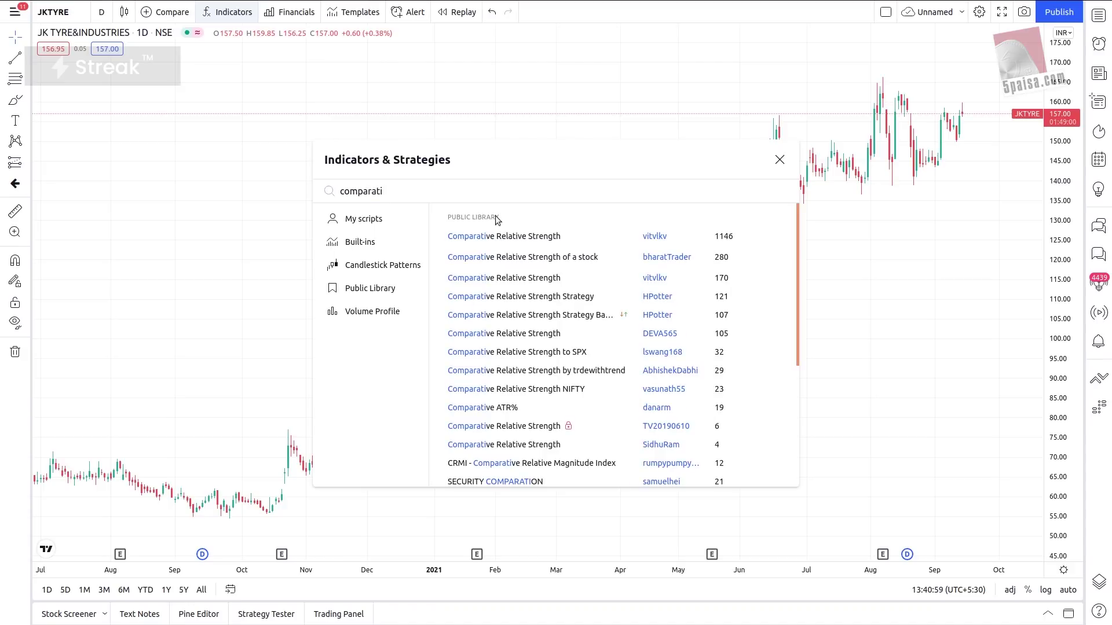
{"action": "left_click", "coordinate": [529, 257]}
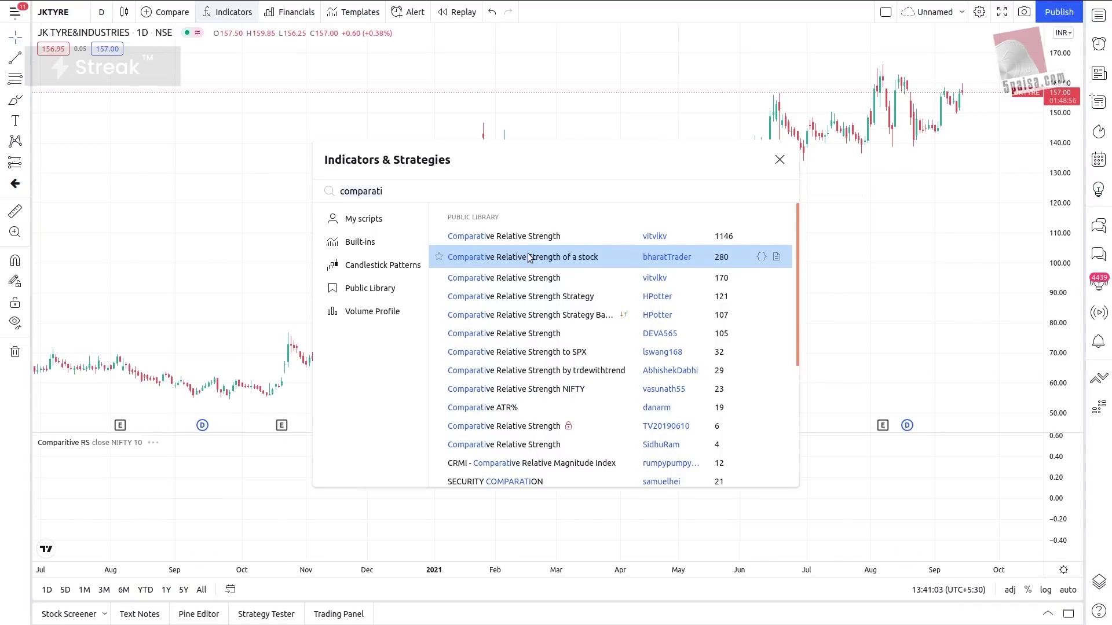
{"action": "left_click", "coordinate": [779, 160]}
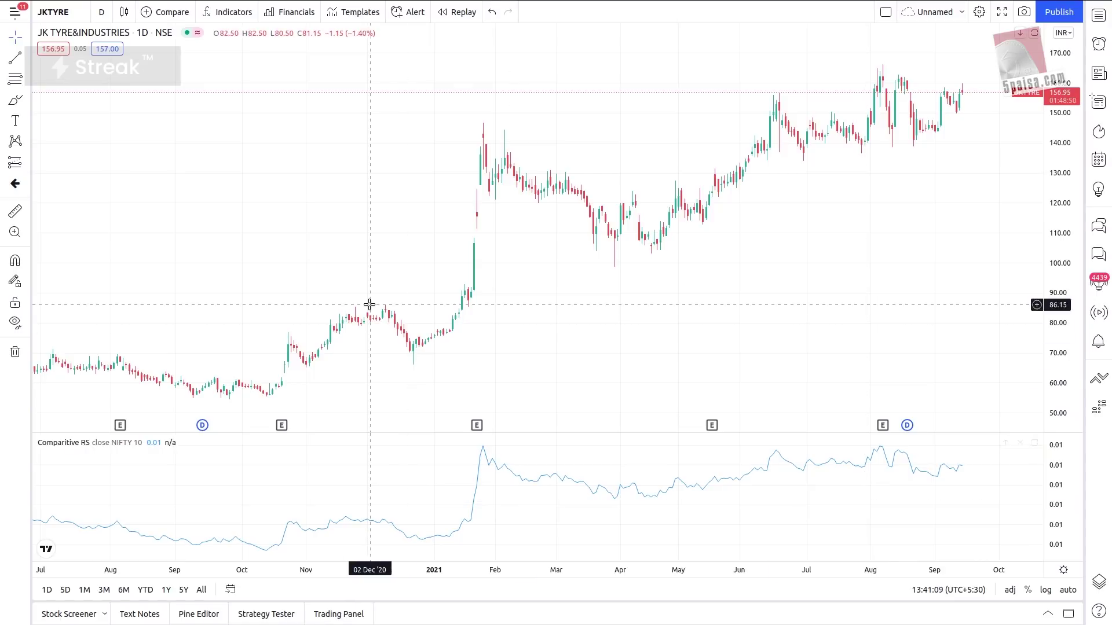
Change the chart symbol to the NSE listing of HEROMOTOCO (Hero MotoCorp Ltd)
{"action": "left_click", "coordinate": [83, 15]}
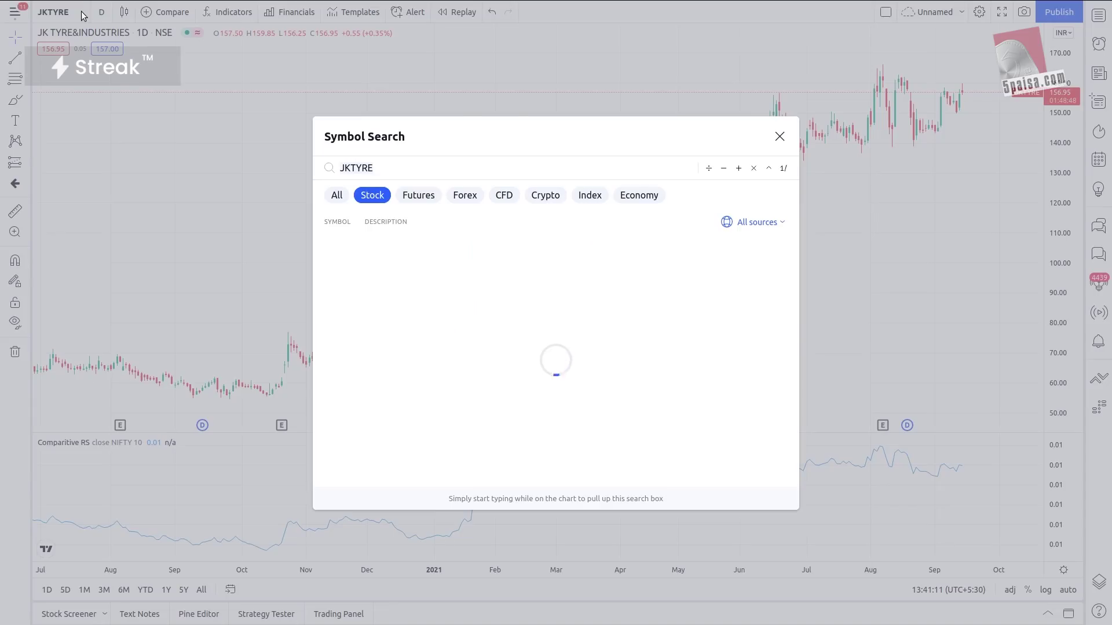
{"action": "type", "text": "HER"}
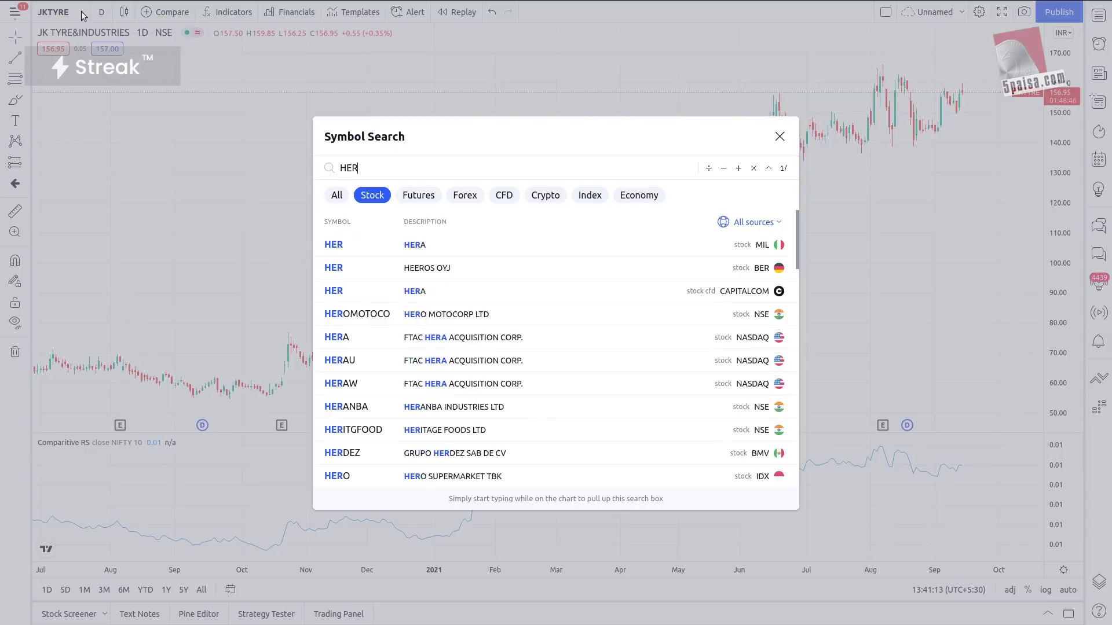
{"action": "type", "text": "OMO"}
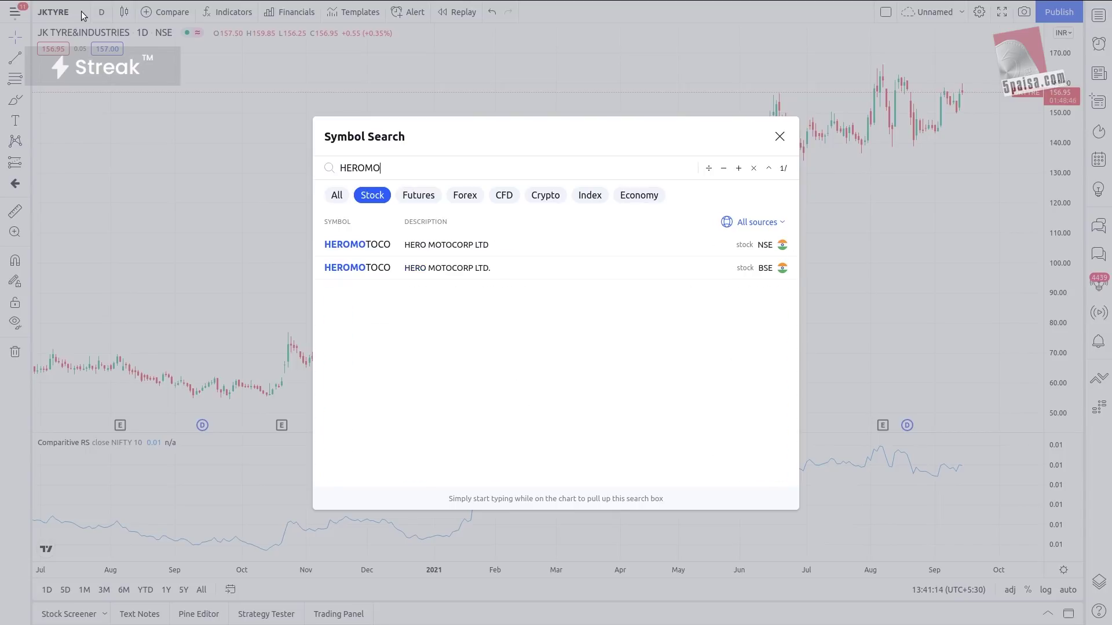
{"action": "left_click", "coordinate": [446, 249]}
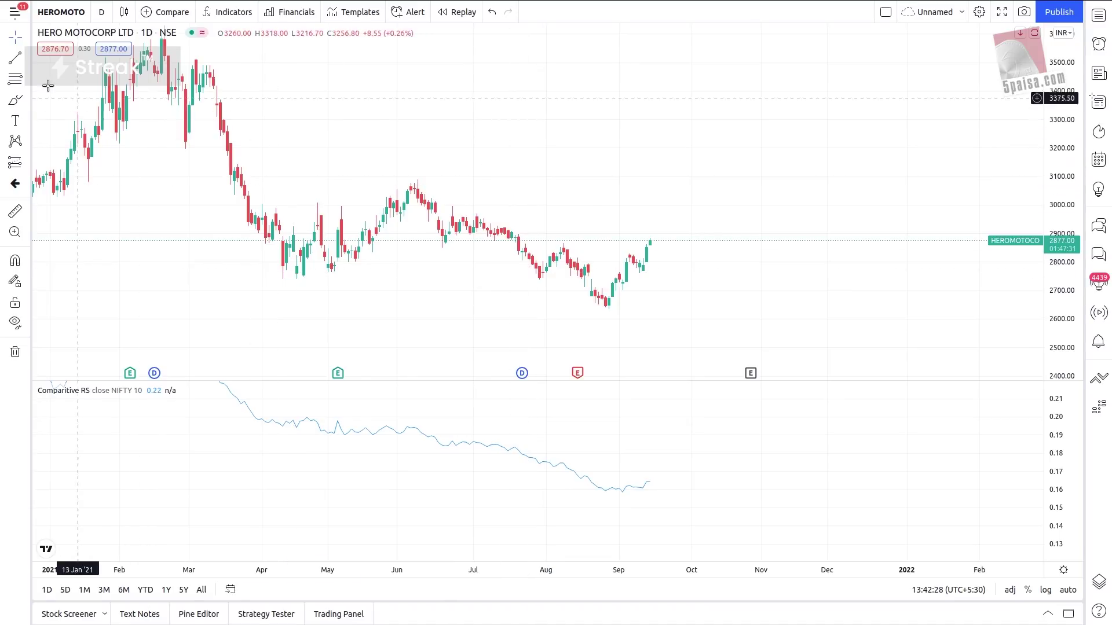
Draw a falling trend line over the price candles from about 3085 on 9 Jun '21 to about 2756 in early September
{"action": "left_click", "coordinate": [16, 60]}
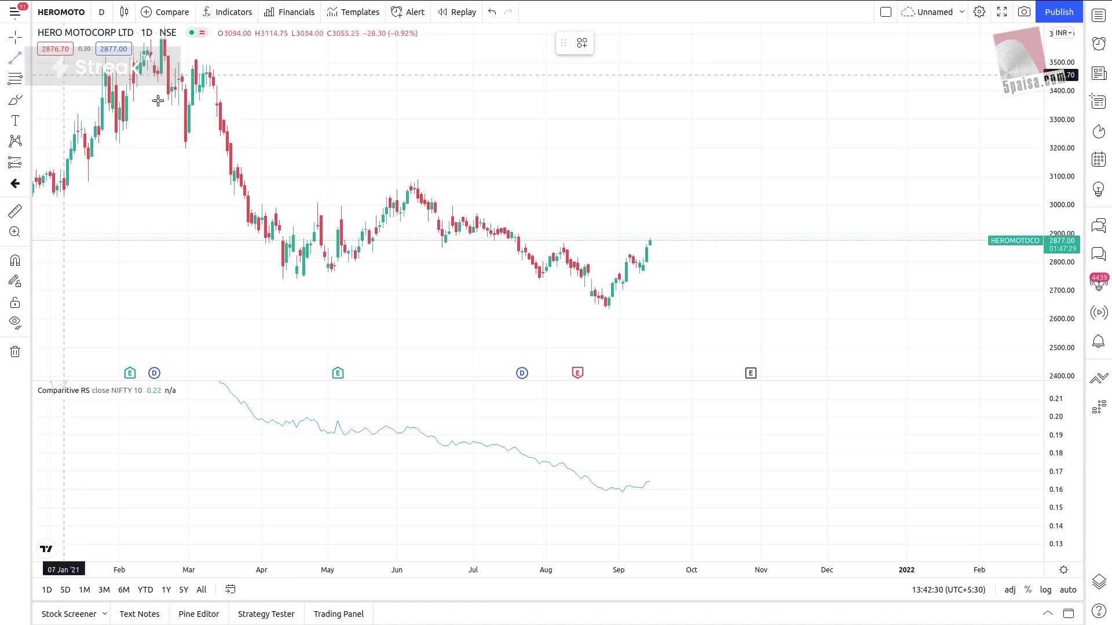
{"action": "left_click", "coordinate": [417, 181]}
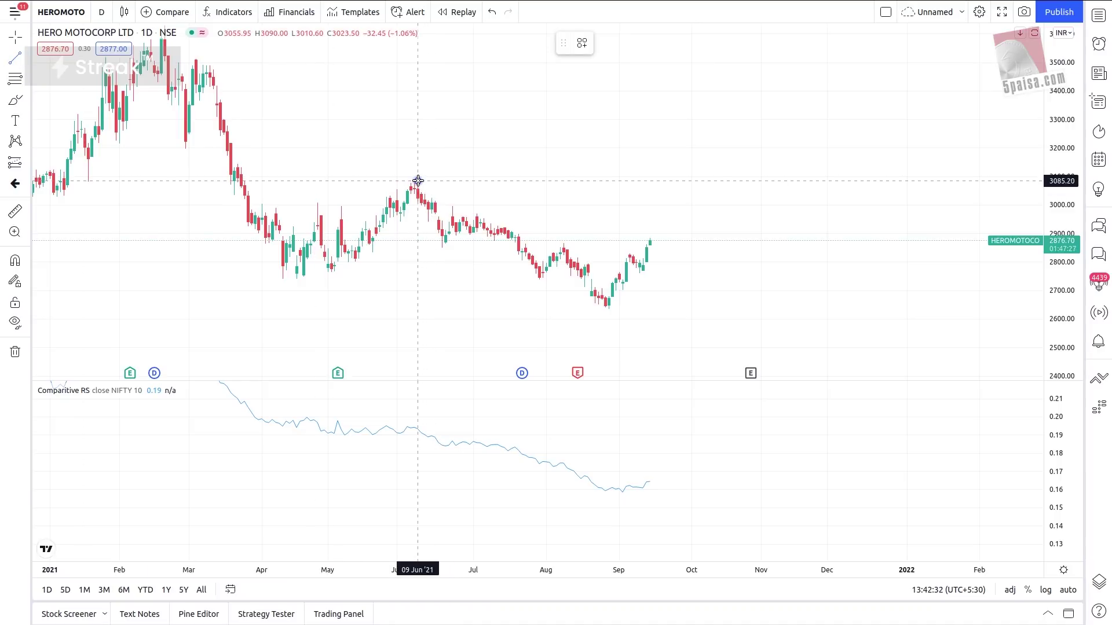
{"action": "left_click", "coordinate": [629, 274]}
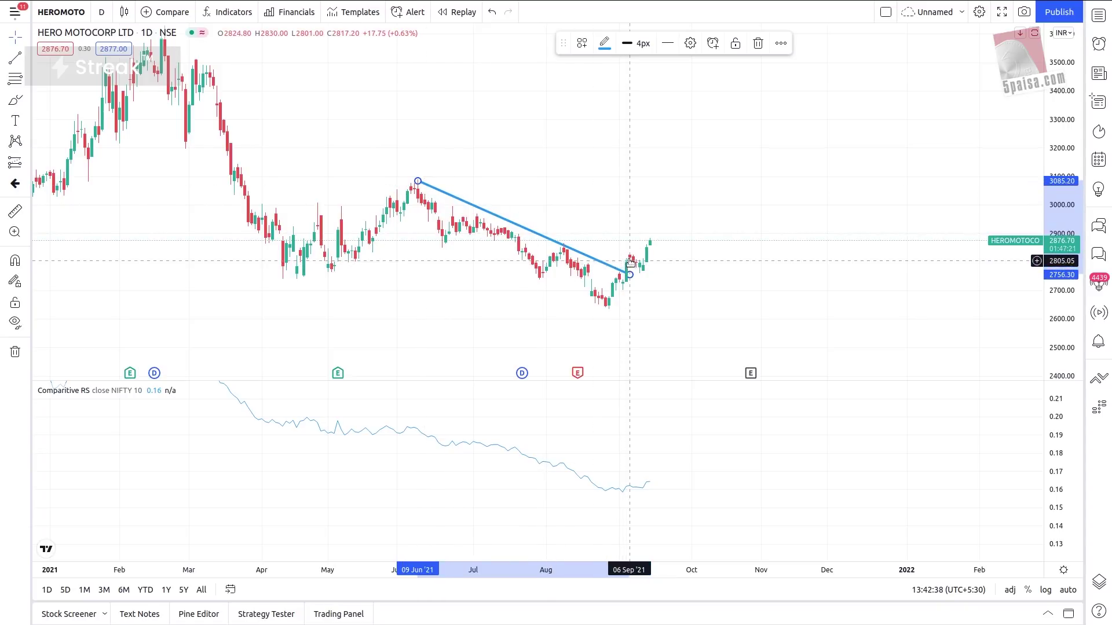
Draw a falling trend line on the comparative relative strength plot from about 0.18 on 19 Jul '21 to about 0.16 on 15 Sep '21
{"action": "left_click", "coordinate": [512, 445]}
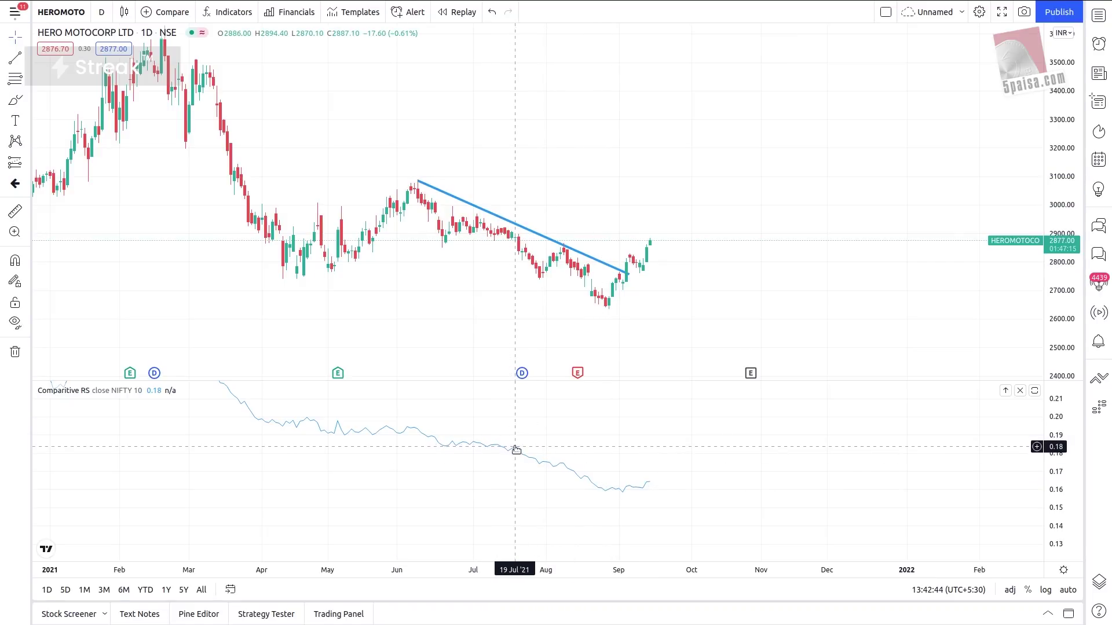
{"action": "left_click", "coordinate": [513, 448]}
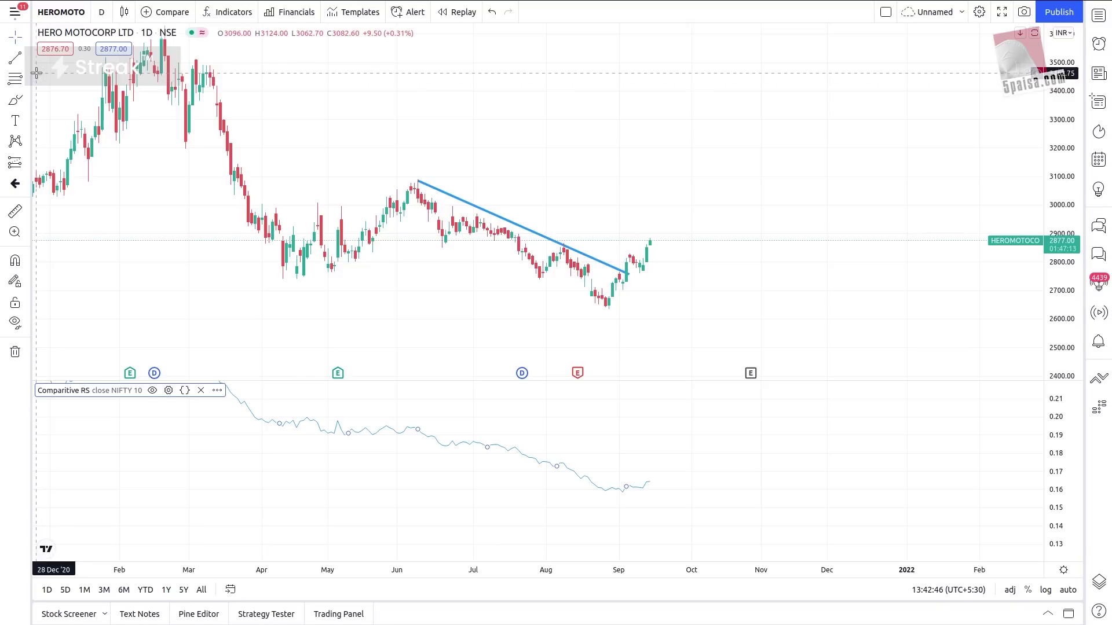
{"action": "left_click", "coordinate": [7, 55]}
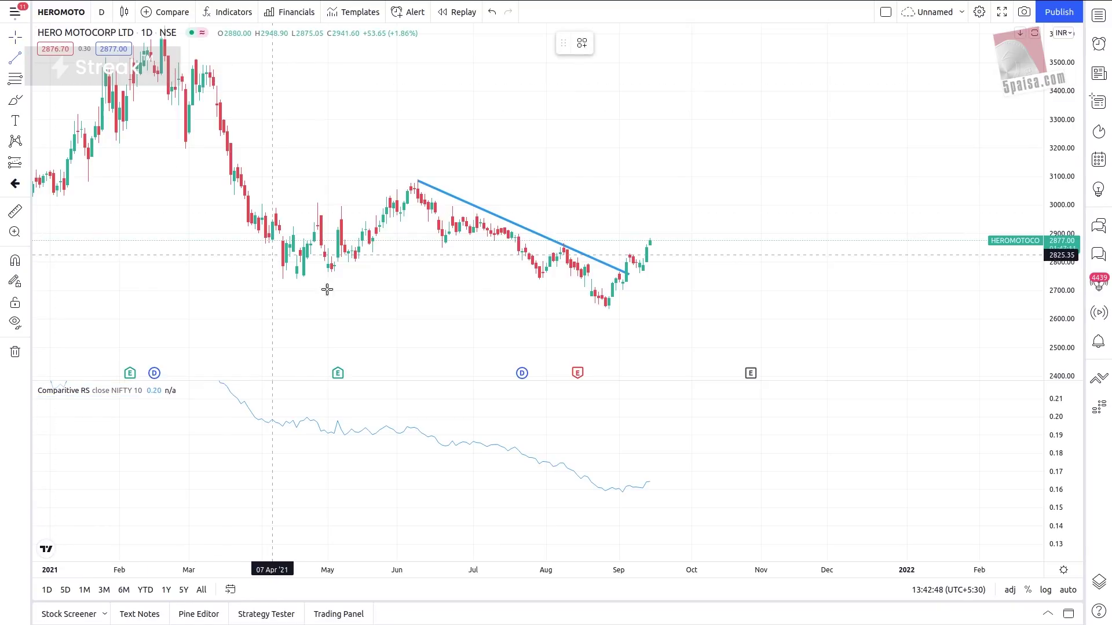
{"action": "left_click", "coordinate": [515, 447]}
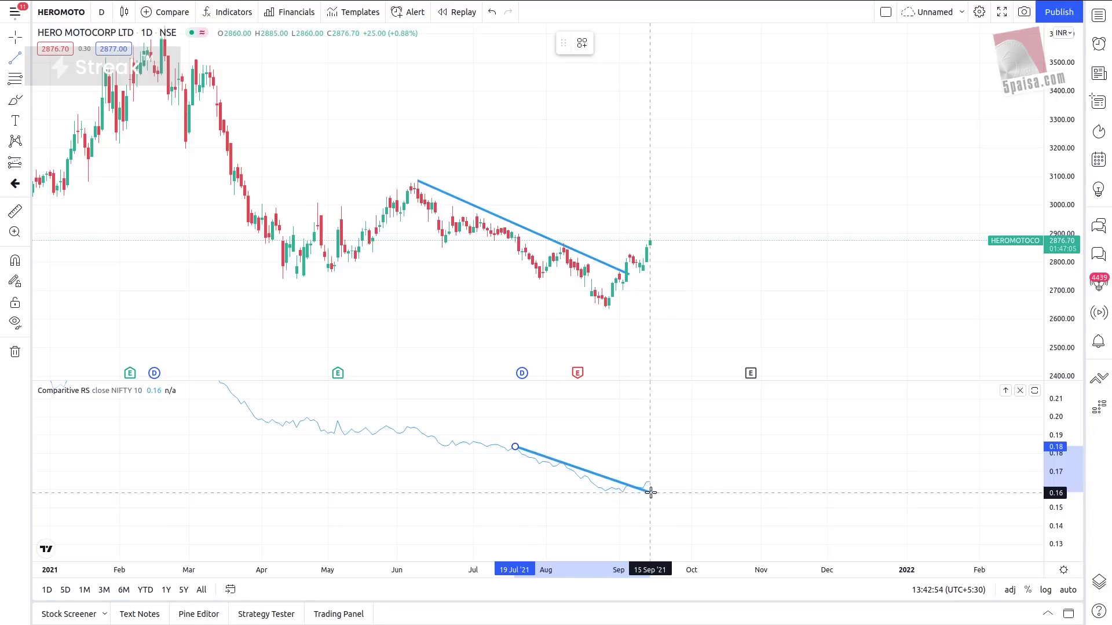
{"action": "left_click", "coordinate": [650, 492]}
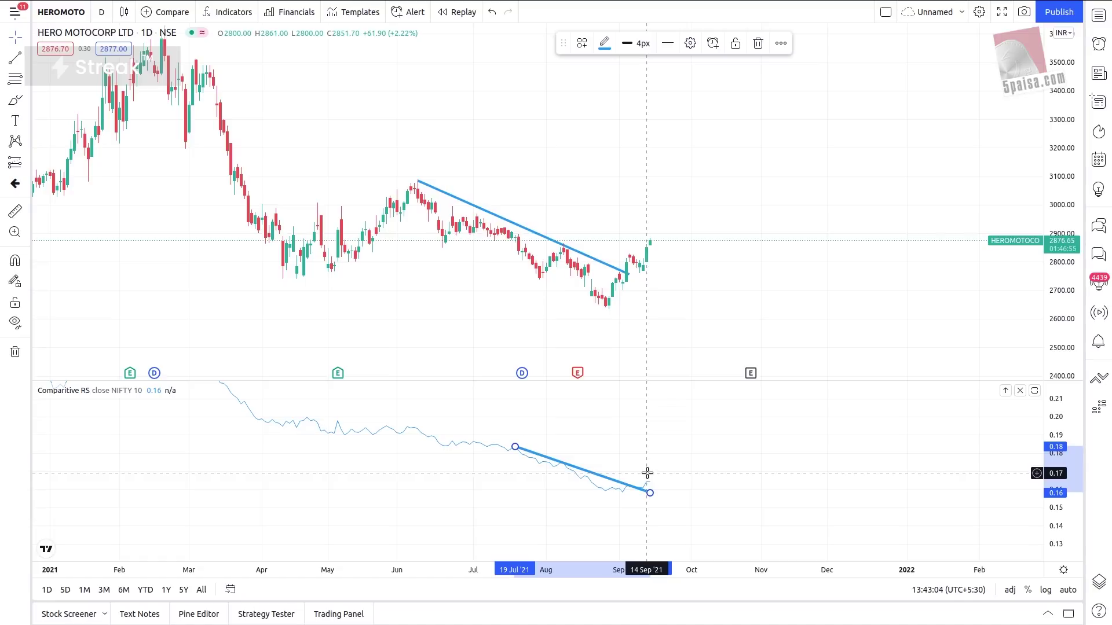
Switch to the presentation slides and advance from Scanner Example 1 to the Strategy Example - 1 slide
{"action": "key", "text": "alt+Tab"}
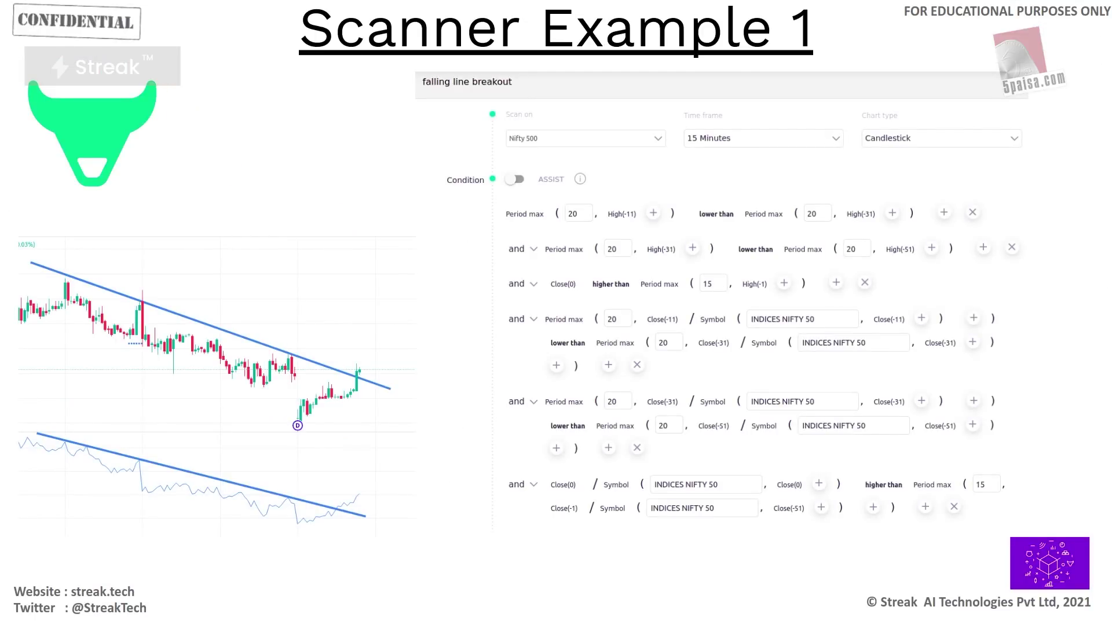
{"action": "key", "text": "Right"}
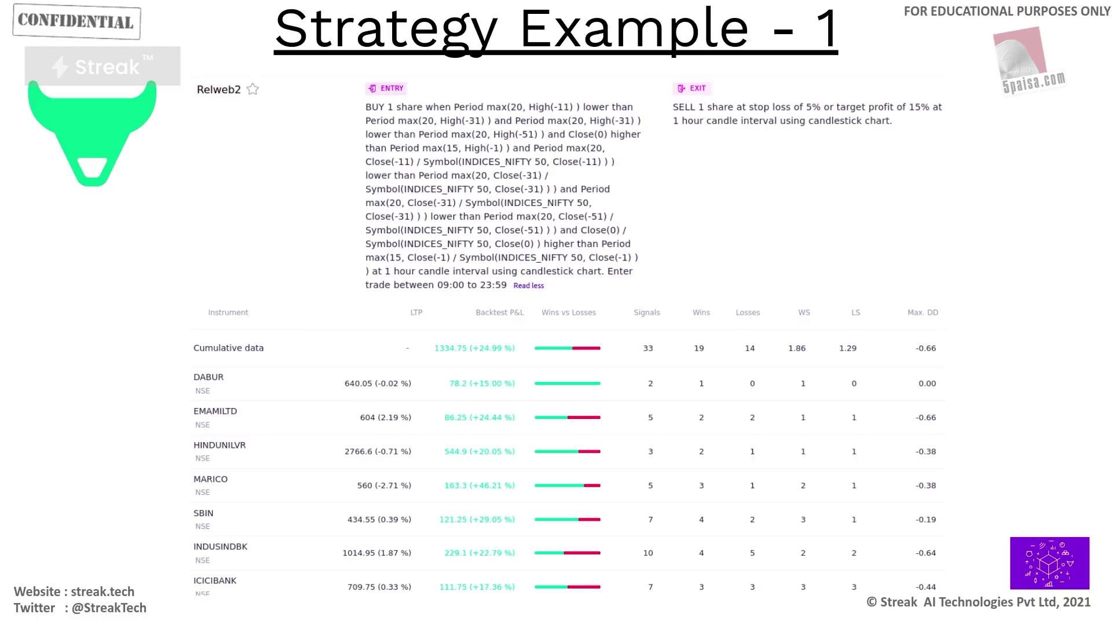
Switch from the slides back to Streak and open the Discover strategies page
{"action": "key", "text": "alt+Tab"}
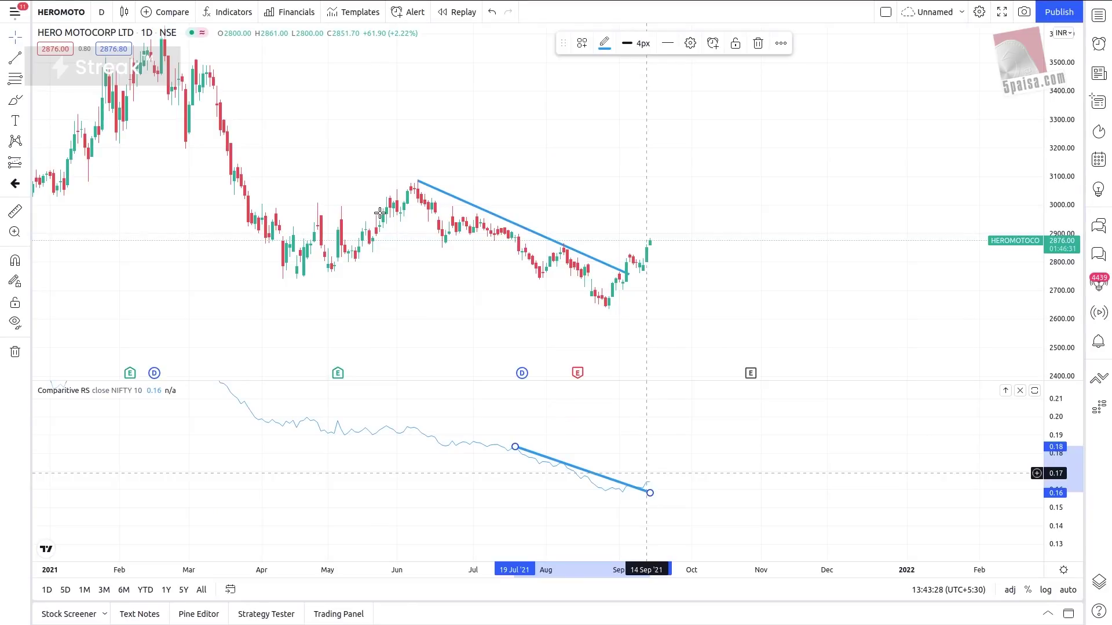
{"action": "key", "text": "alt+Tab"}
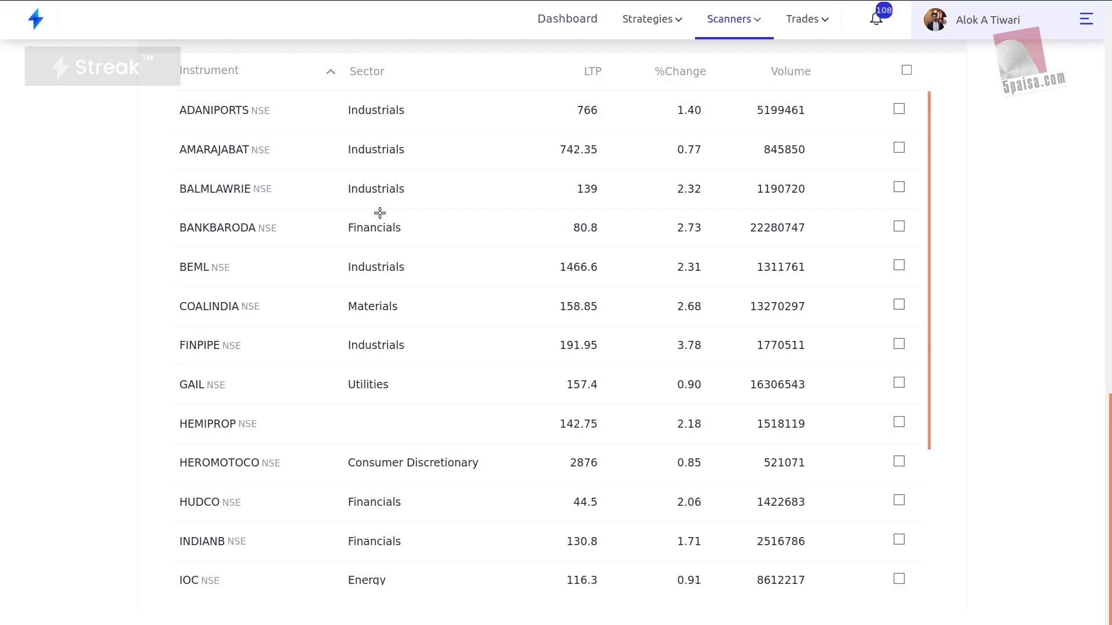
{"action": "left_click", "coordinate": [651, 19]}
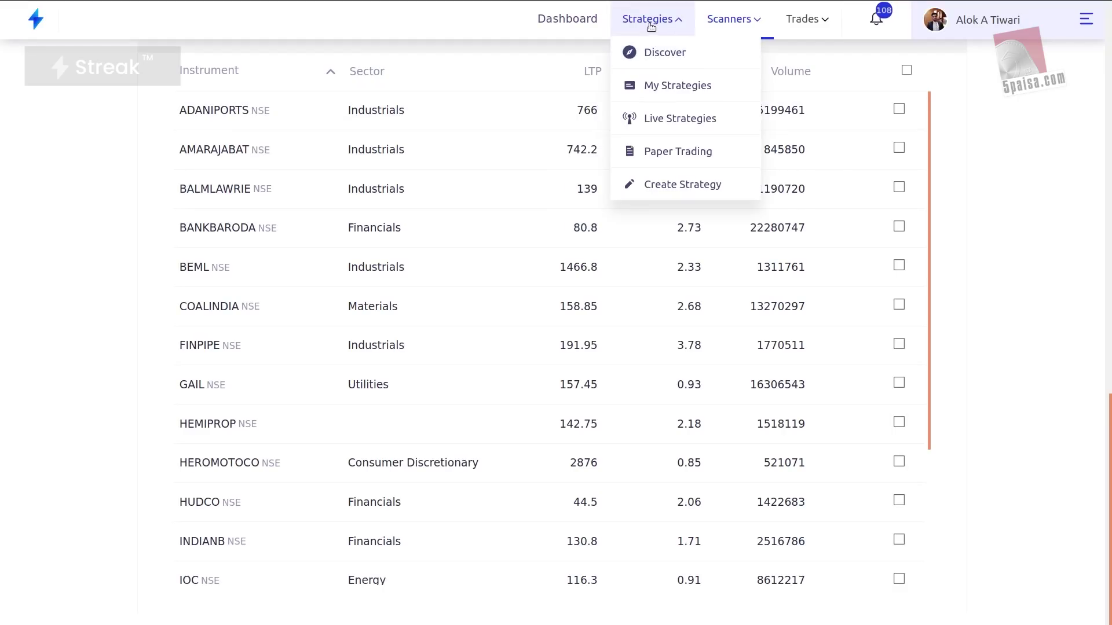
{"action": "left_click", "coordinate": [663, 65]}
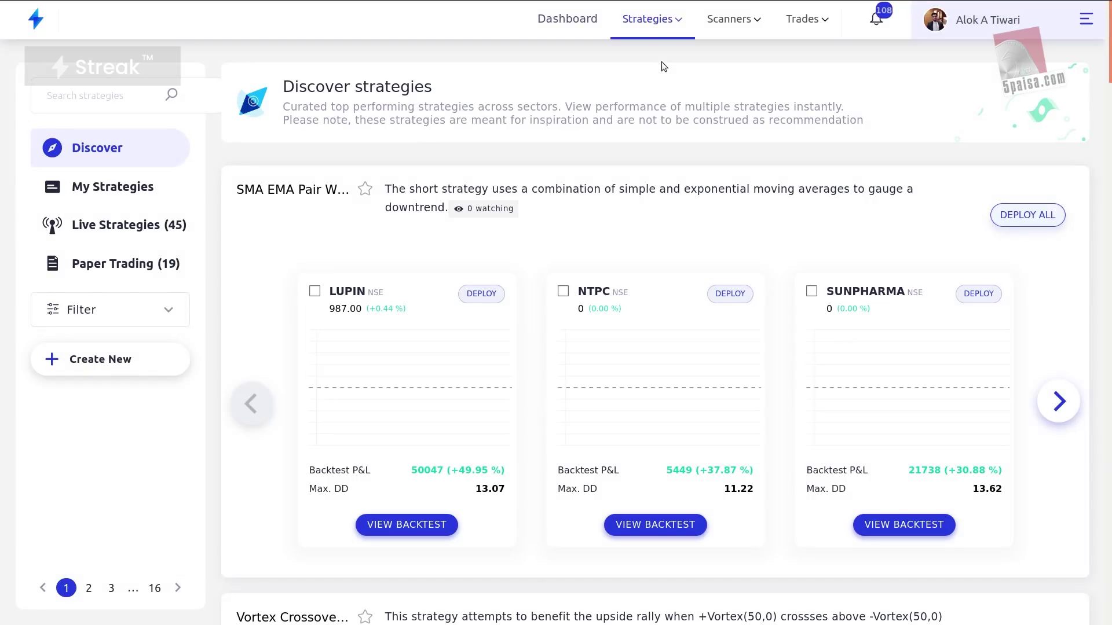
{"action": "left_click", "coordinate": [116, 102]}
{"action": "type", "text": "brea"}
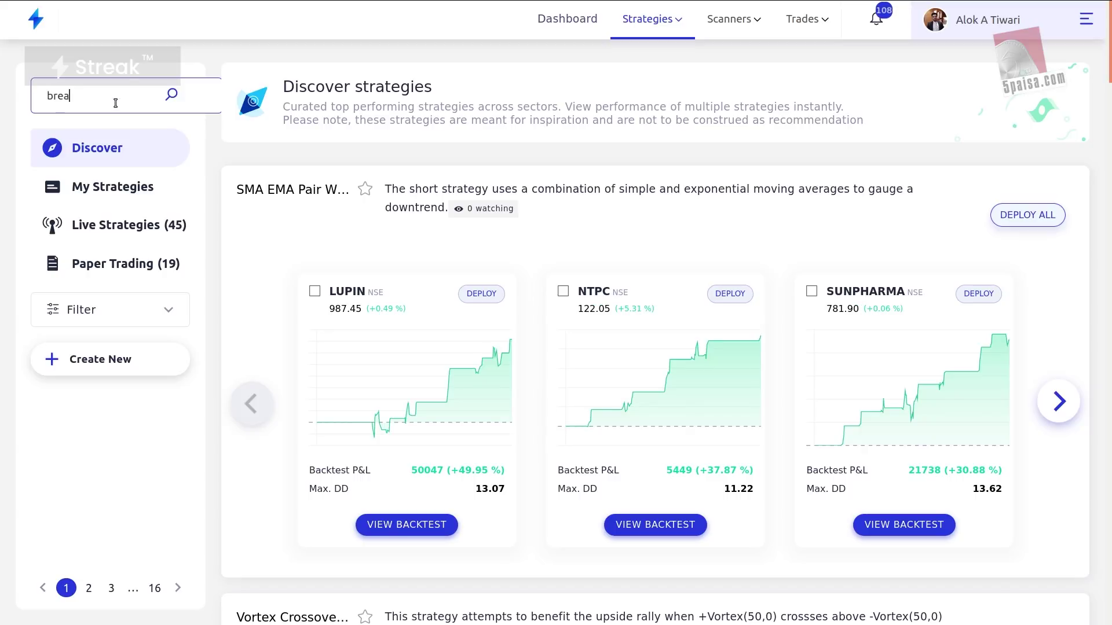
{"action": "type", "text": "k"}
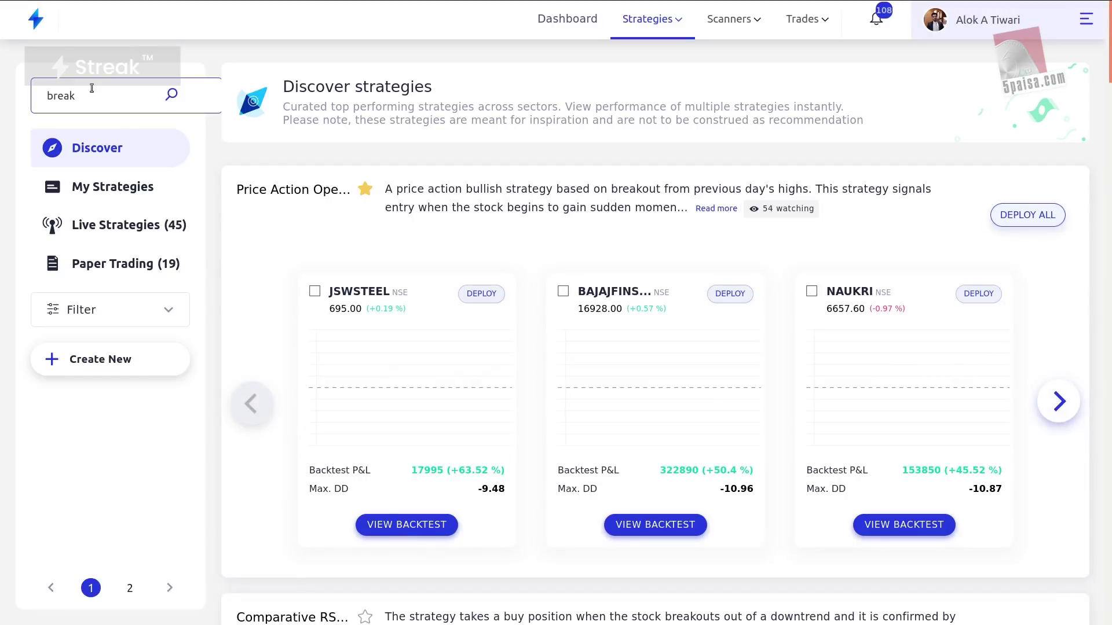
{"action": "double_click", "coordinate": [91, 88]}
{"action": "key", "text": "BackSpace"}
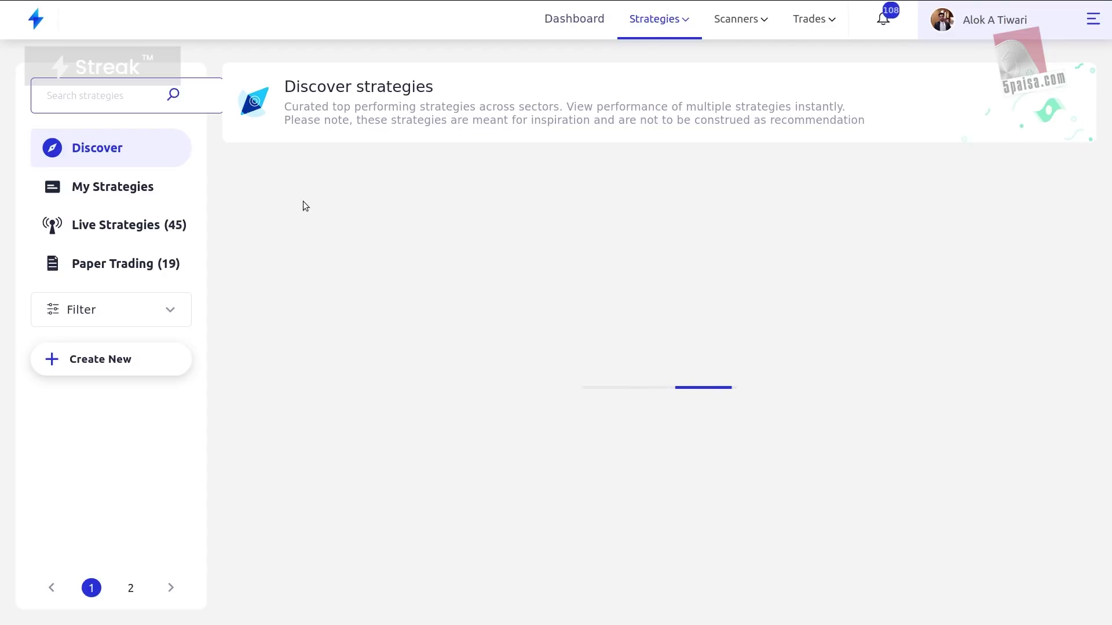
{"action": "scroll", "coordinate": [303, 201], "scroll_direction": "down", "scroll_amount": 15}
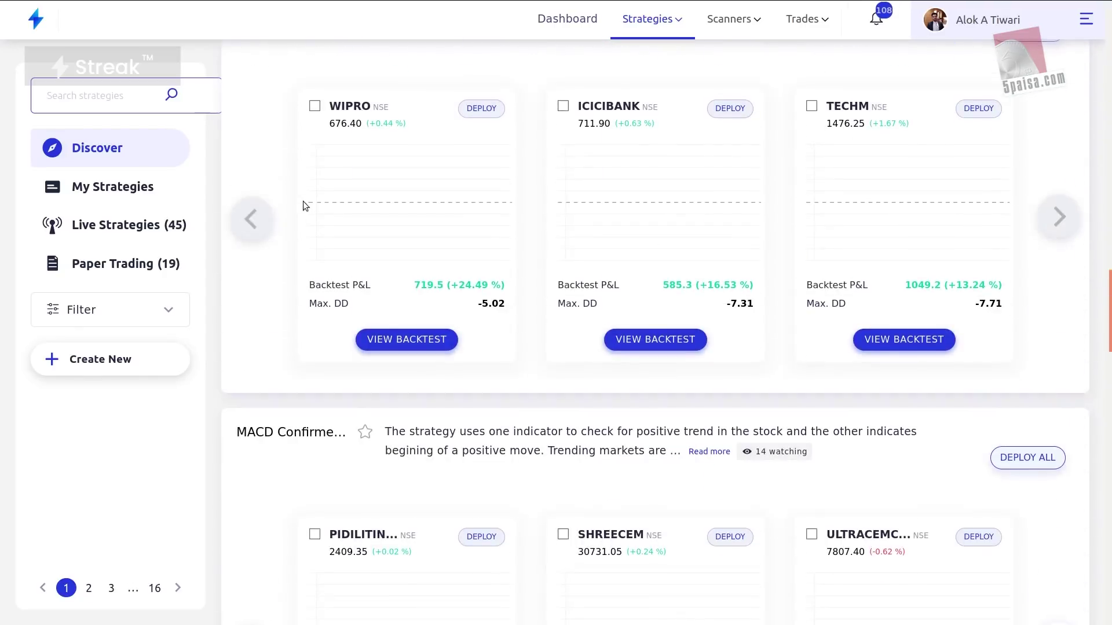
{"action": "scroll", "coordinate": [303, 201], "scroll_direction": "down", "scroll_amount": 5}
{"action": "scroll", "coordinate": [304, 200], "scroll_direction": "up", "scroll_amount": 7}
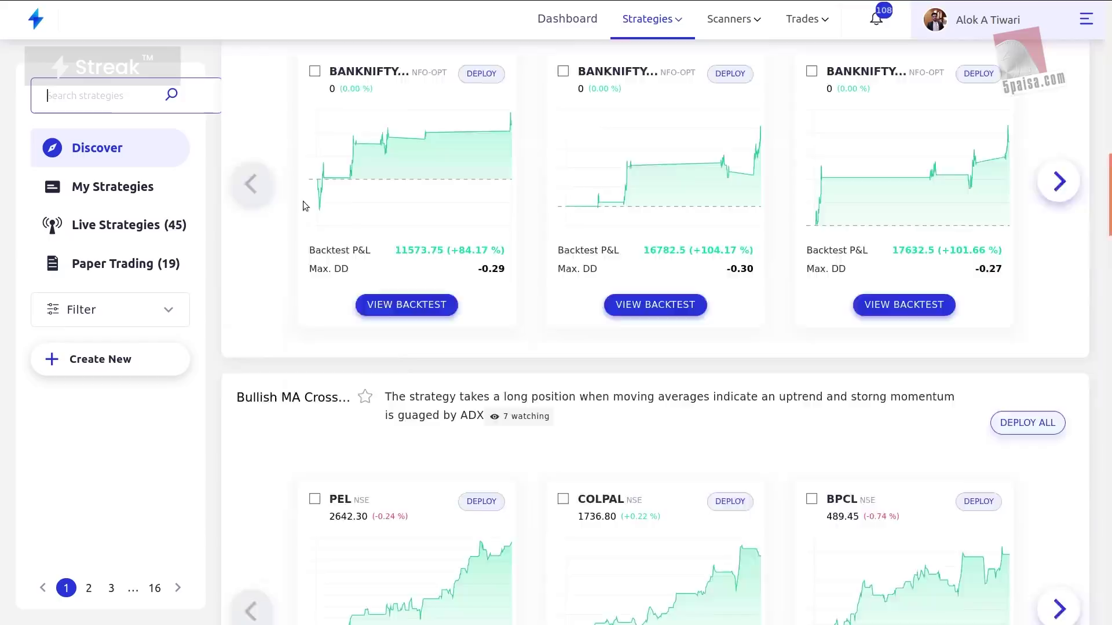
{"action": "scroll", "coordinate": [303, 200], "scroll_direction": "up", "scroll_amount": 10}
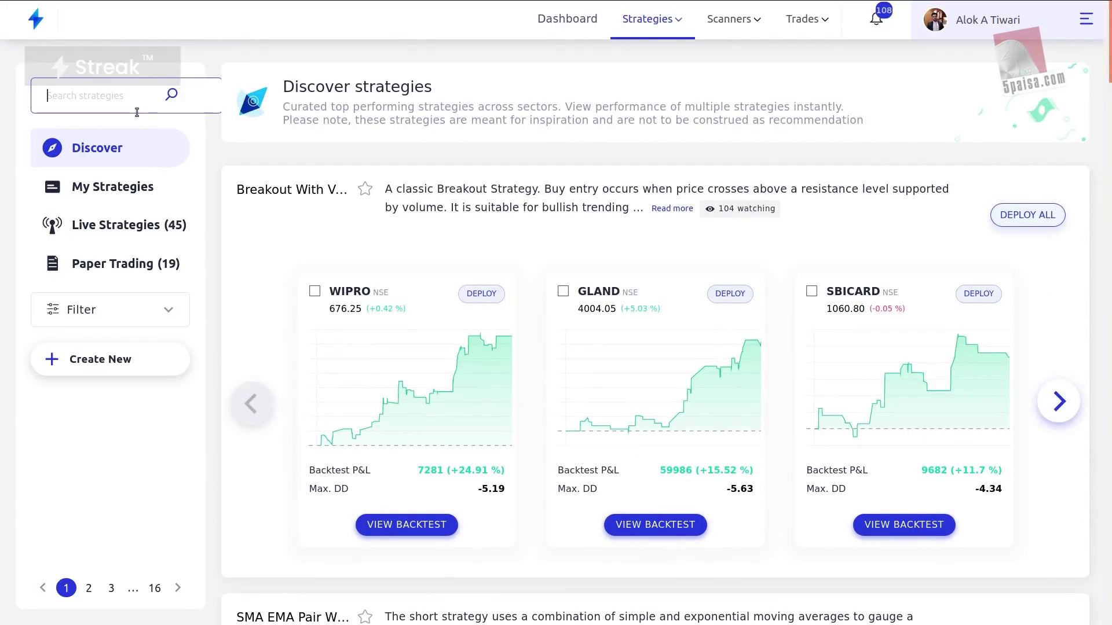
Search the Discover strategies for "breakout"
{"action": "type", "text": "bro"}
{"action": "key", "text": "BackSpace"}
{"action": "key", "text": "BackSpace"}
{"action": "key", "text": "BackSpace"}
{"action": "type", "text": "breakout"}
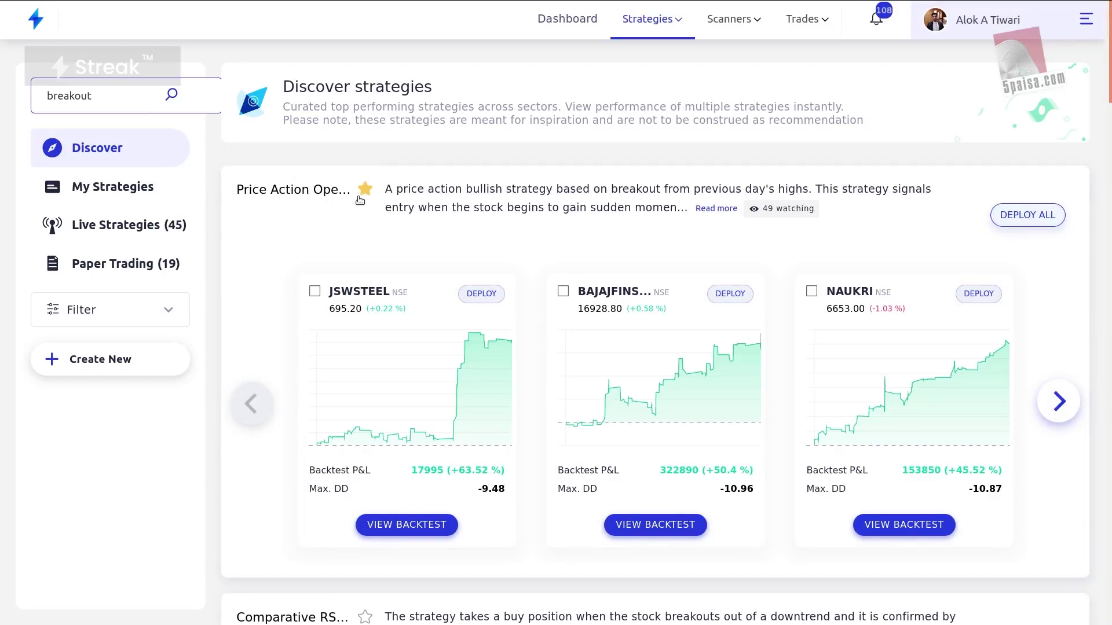
Open the backtest results of the Comparative RS Breakout strategy from its DABUR entry
{"action": "scroll", "coordinate": [324, 223], "scroll_direction": "down", "scroll_amount": 5}
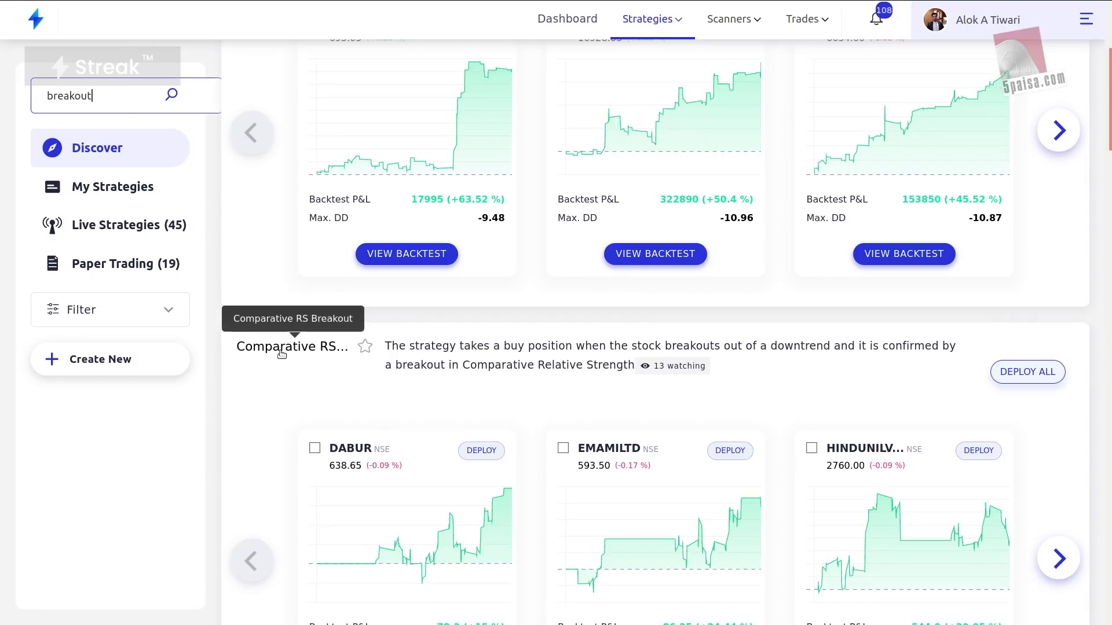
{"action": "scroll", "coordinate": [447, 400], "scroll_direction": "down", "scroll_amount": 2}
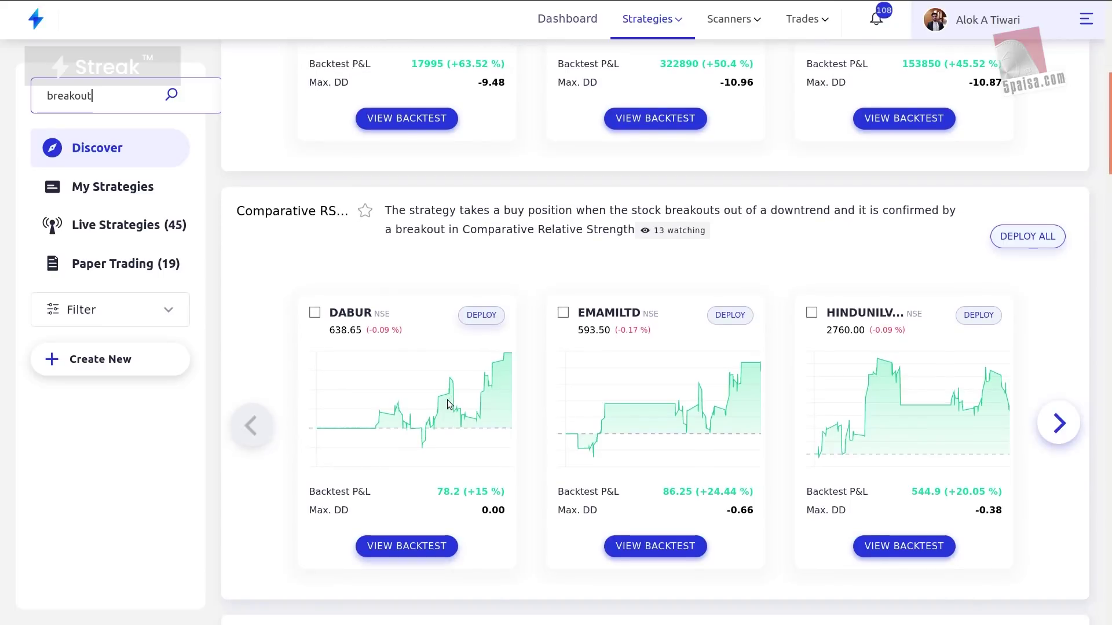
{"action": "left_click", "coordinate": [400, 548]}
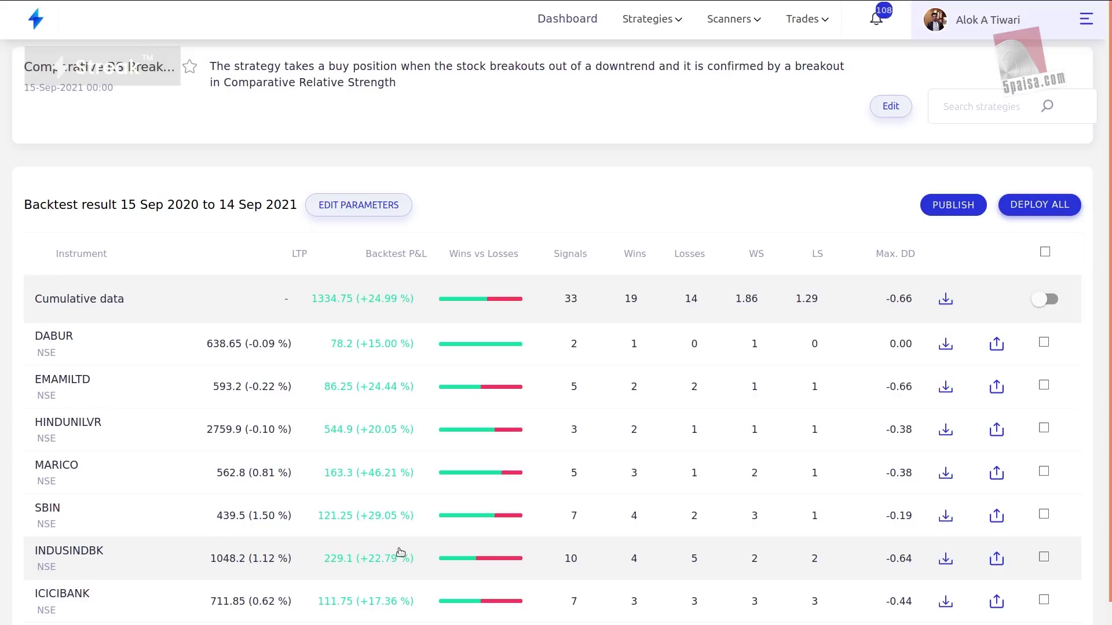
Save an own editable copy of the Comparative RS Breakout strategy under the name "RS breakout4"
{"action": "left_click", "coordinate": [889, 108]}
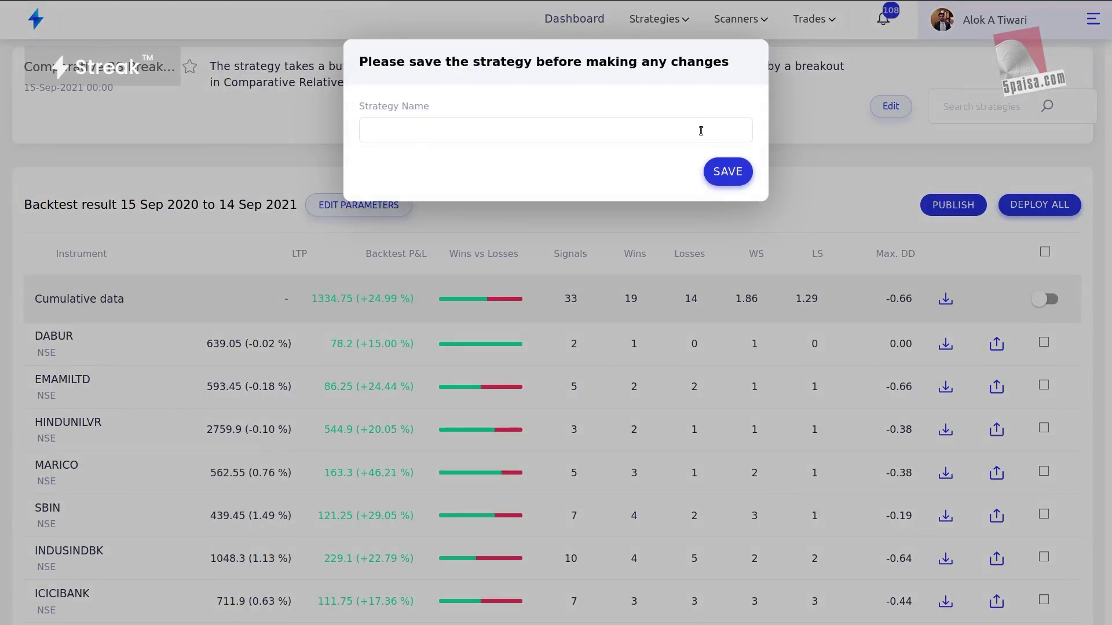
{"action": "left_click", "coordinate": [700, 131]}
{"action": "type", "text": "RS br"}
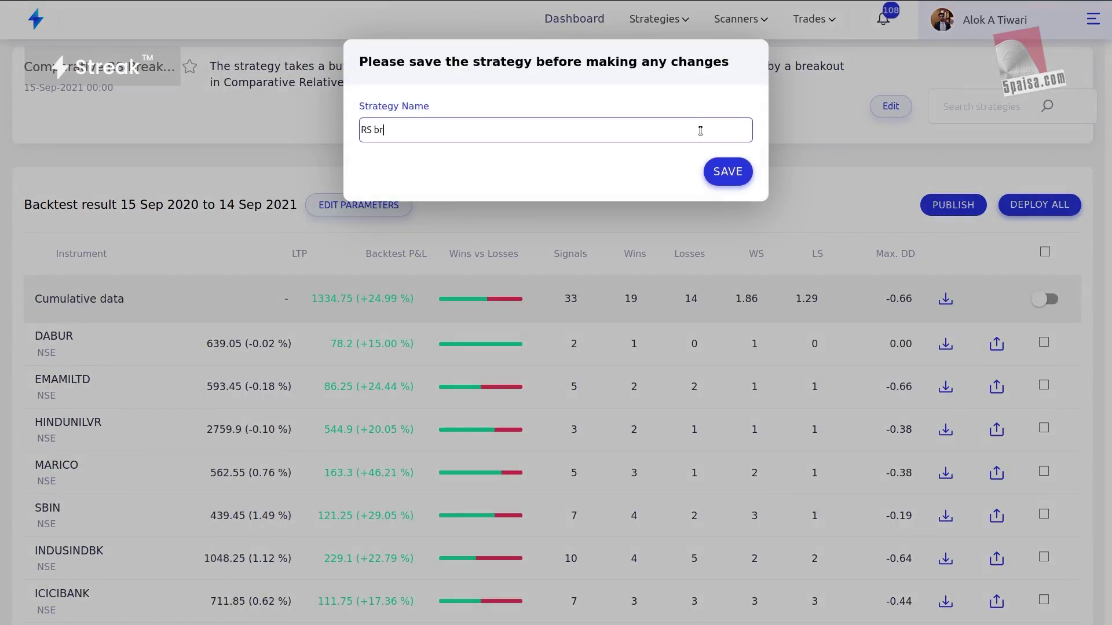
{"action": "type", "text": "eakout4"}
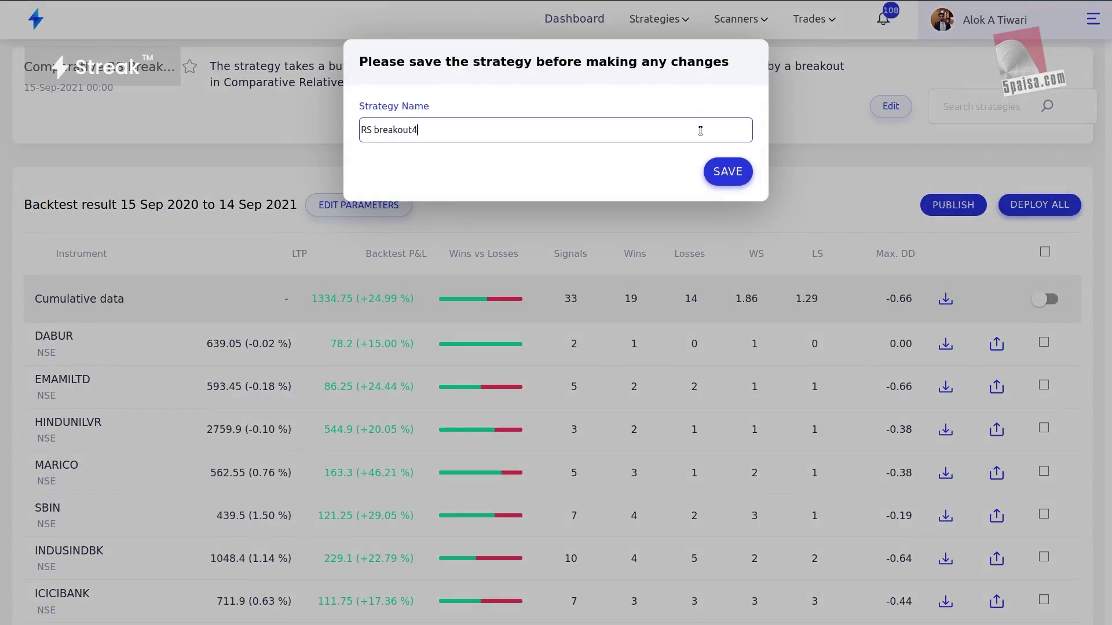
{"action": "left_click", "coordinate": [729, 172]}
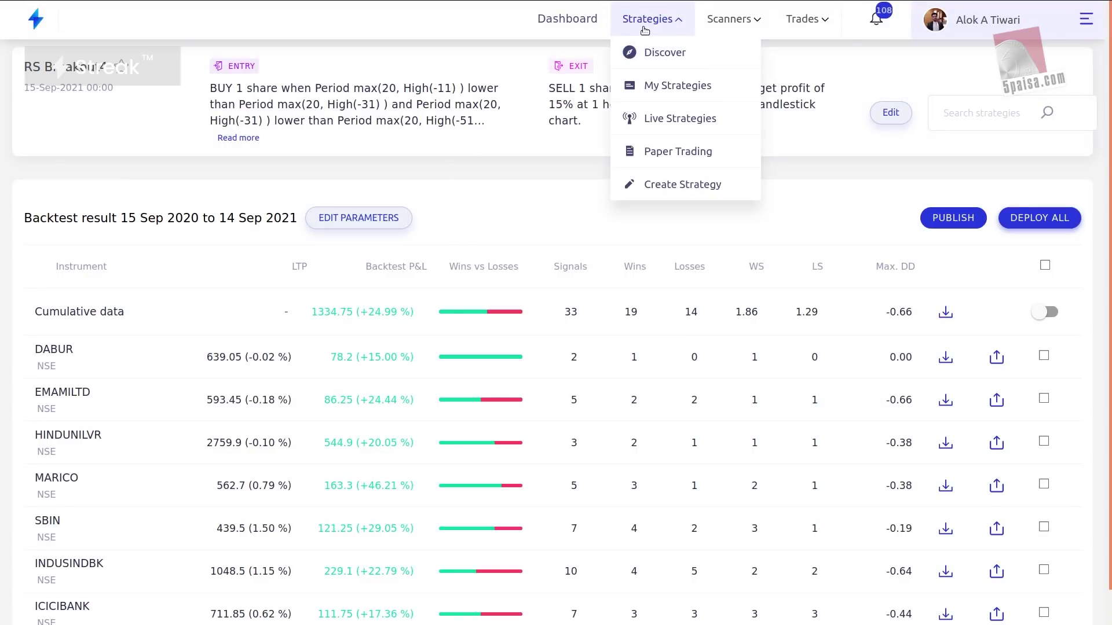
Review the scrips, conditions and advanced settings of RS breakout4 in the strategy editor, and save and backtest it
{"action": "left_click", "coordinate": [890, 115]}
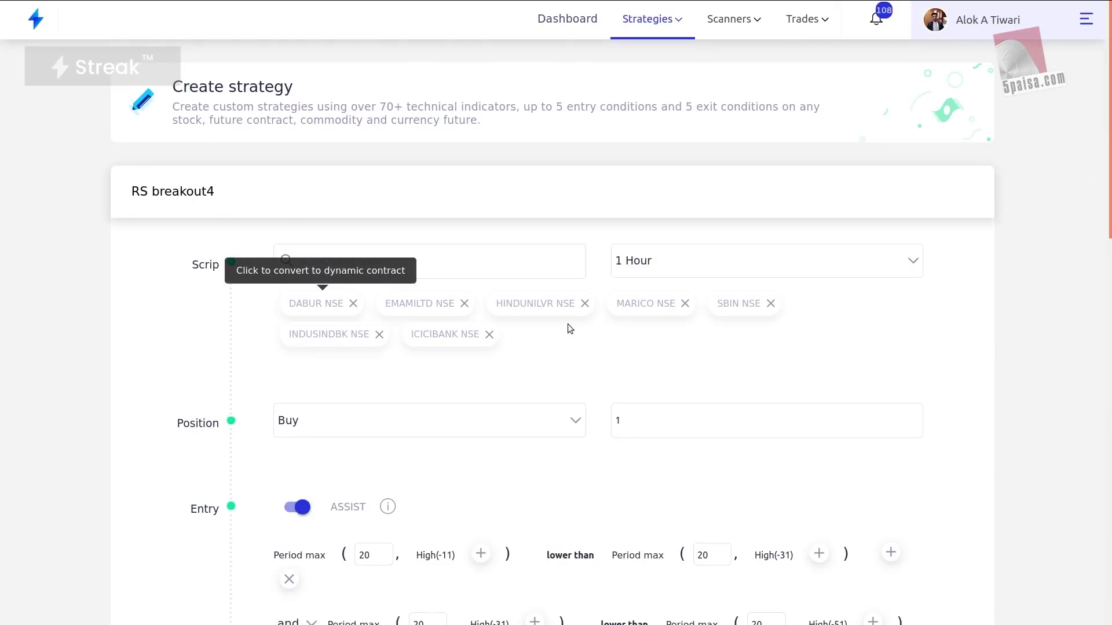
{"action": "scroll", "coordinate": [567, 324], "scroll_direction": "down", "scroll_amount": 10}
{"action": "scroll", "coordinate": [567, 325], "scroll_direction": "up", "scroll_amount": 10}
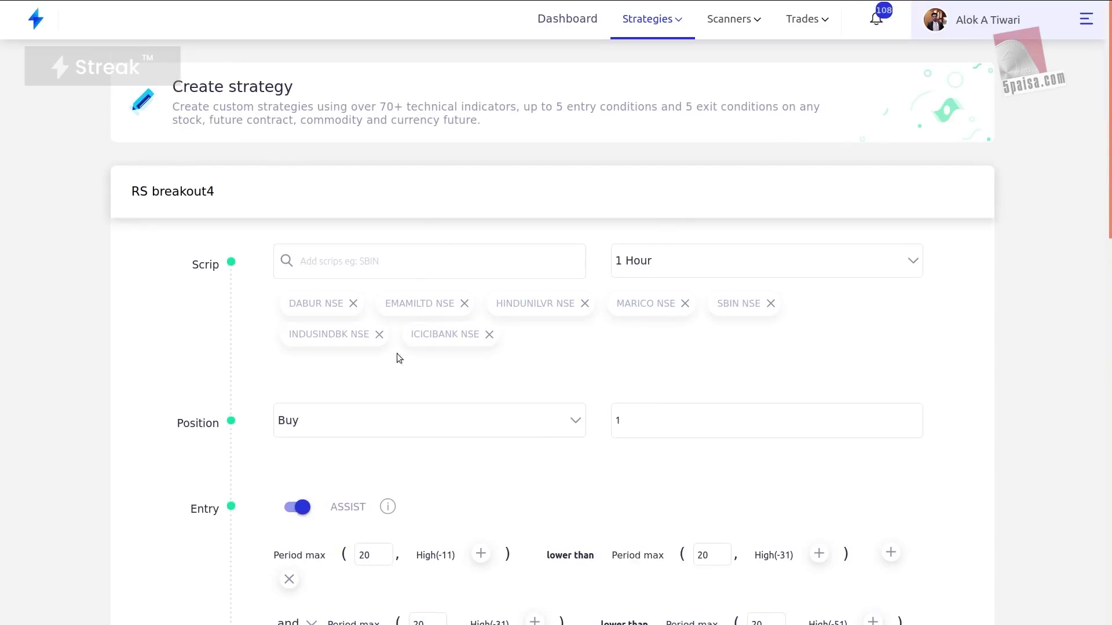
{"action": "scroll", "coordinate": [751, 429], "scroll_direction": "down", "scroll_amount": 15}
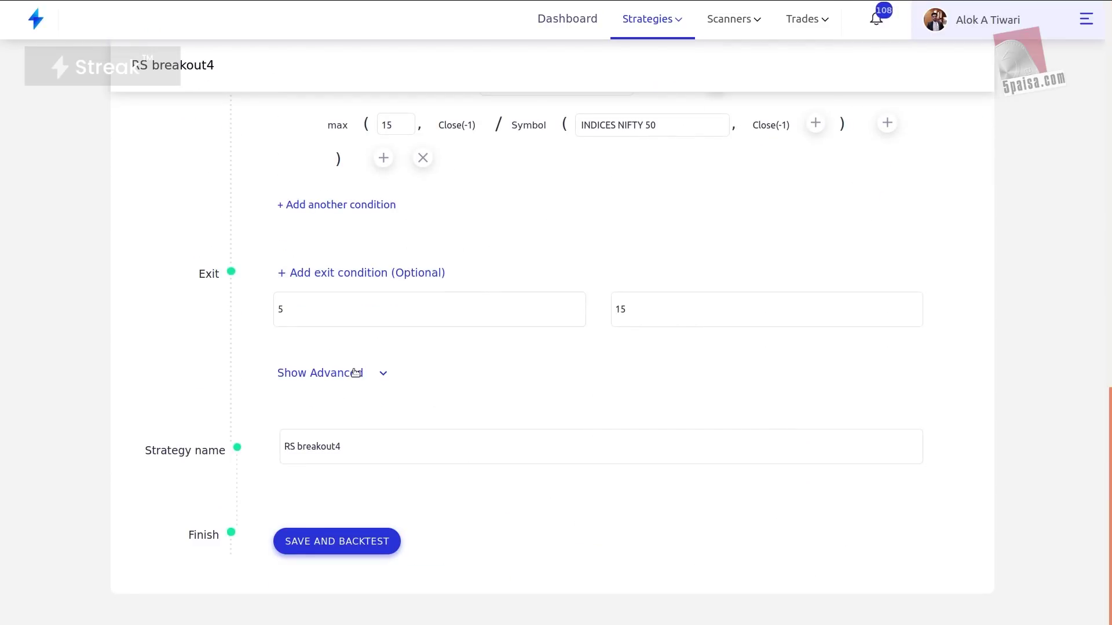
{"action": "left_click", "coordinate": [356, 373]}
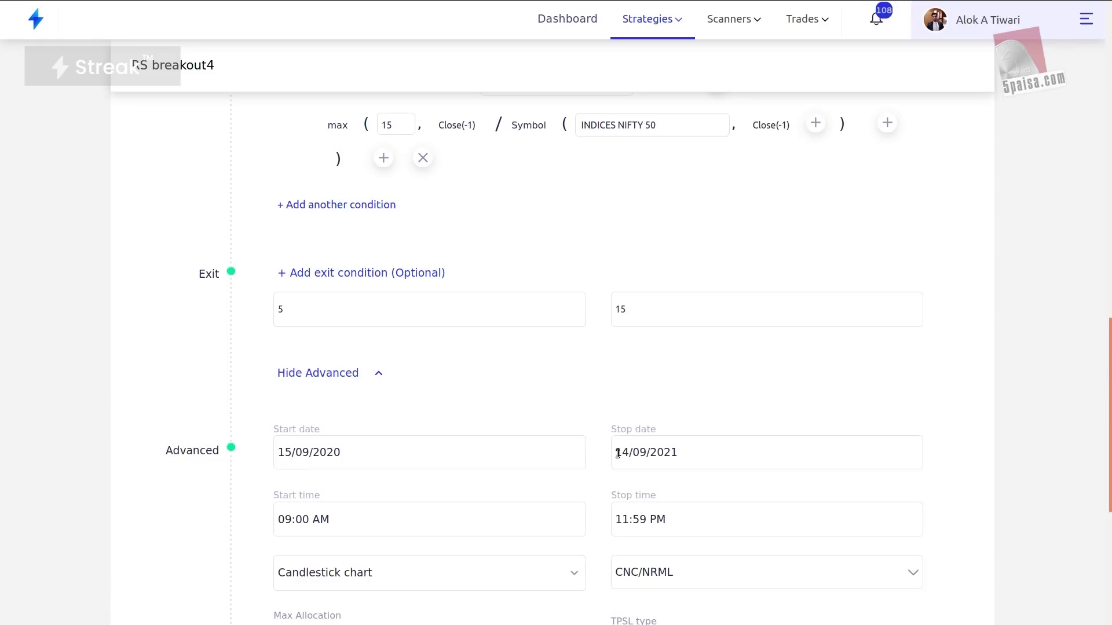
{"action": "scroll", "coordinate": [618, 454], "scroll_direction": "down", "scroll_amount": 5}
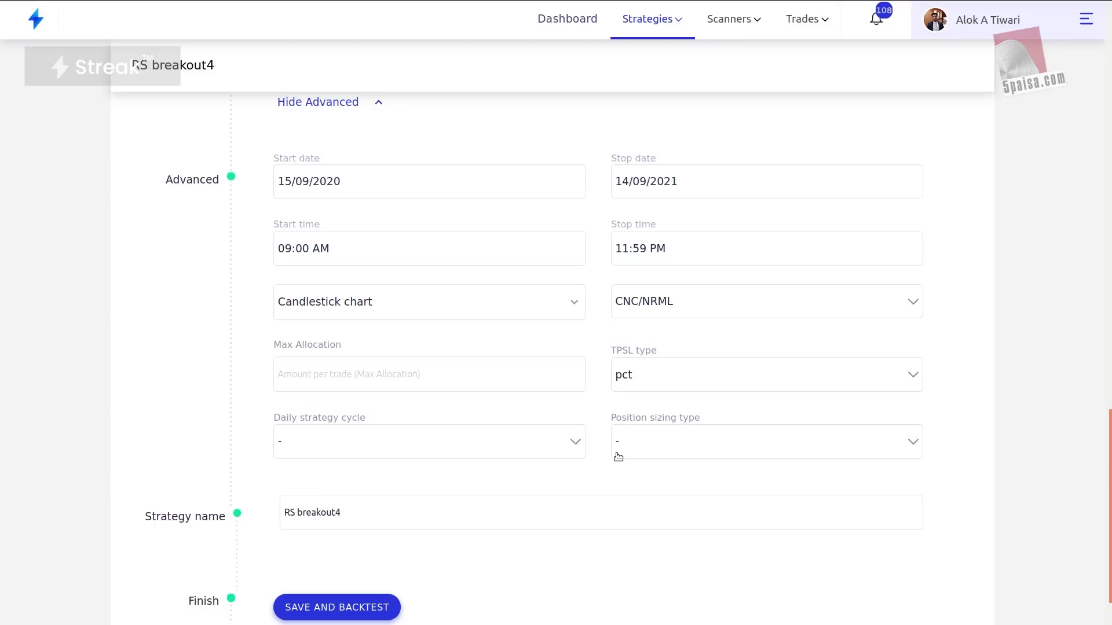
{"action": "left_click", "coordinate": [369, 606]}
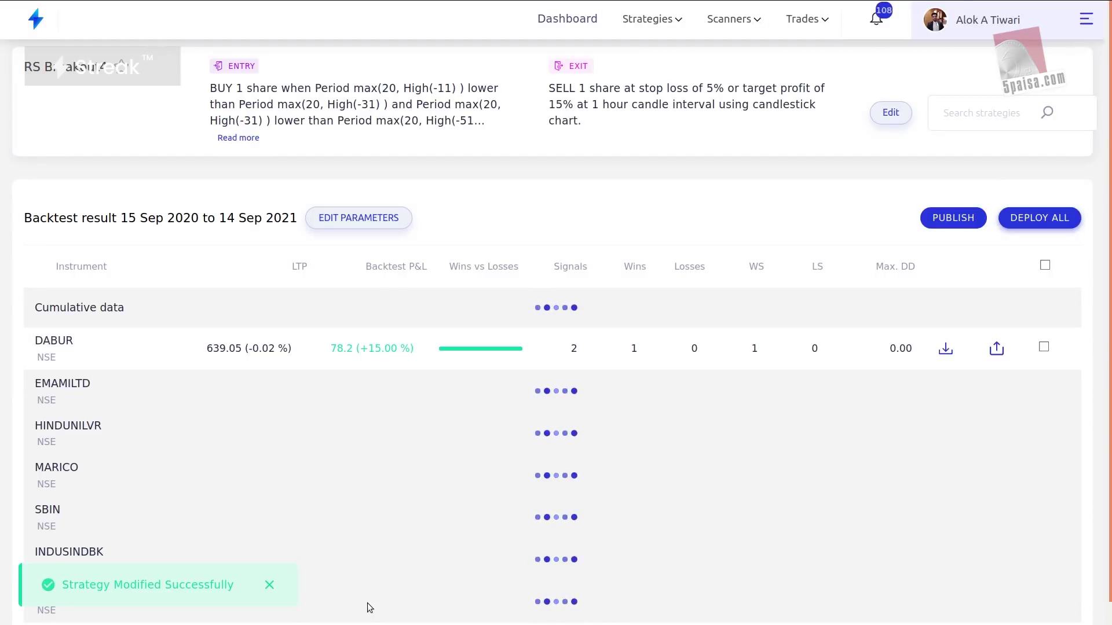
Examine SBIN's backtest chart, statistics and transaction details in the RS breakout4 results, and collapse them
{"action": "scroll", "coordinate": [456, 507], "scroll_direction": "down", "scroll_amount": 1}
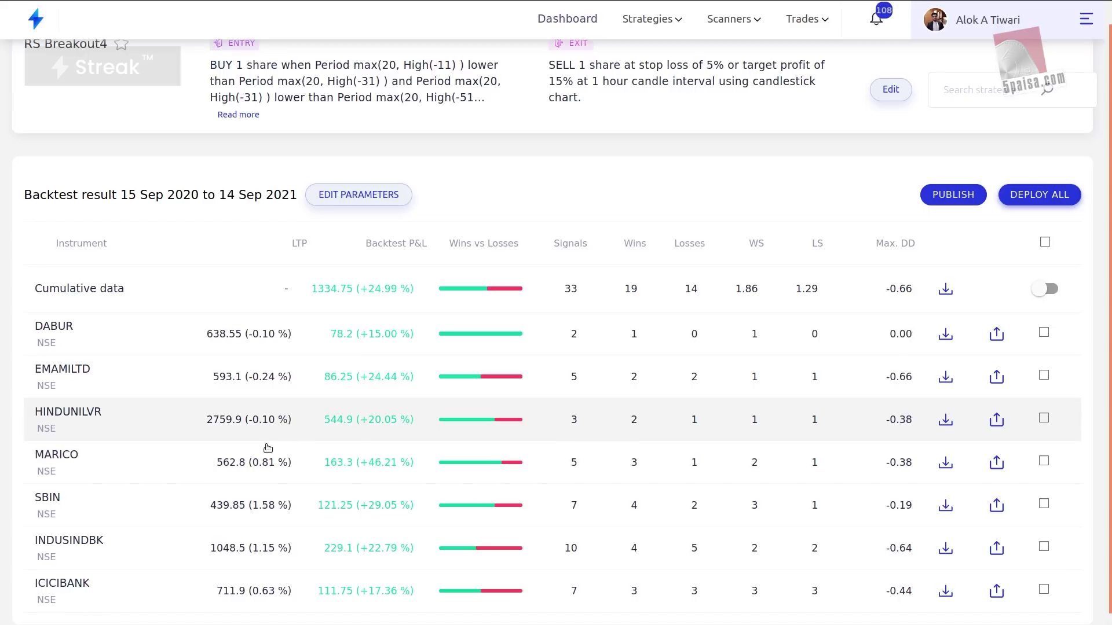
{"action": "left_click", "coordinate": [132, 501]}
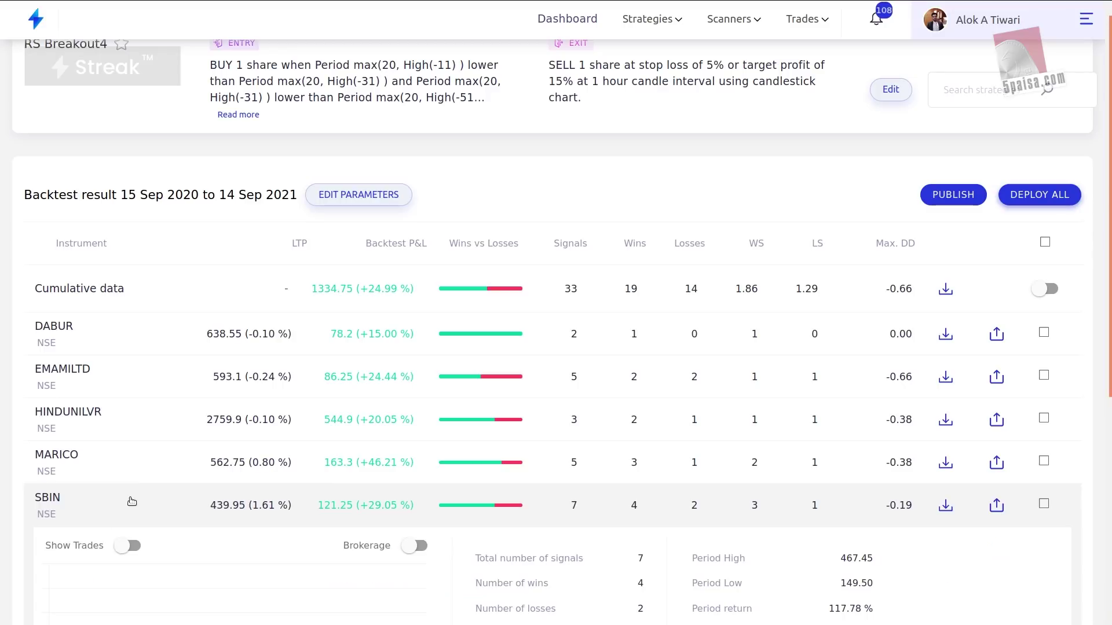
{"action": "scroll", "coordinate": [132, 501], "scroll_direction": "down", "scroll_amount": 5}
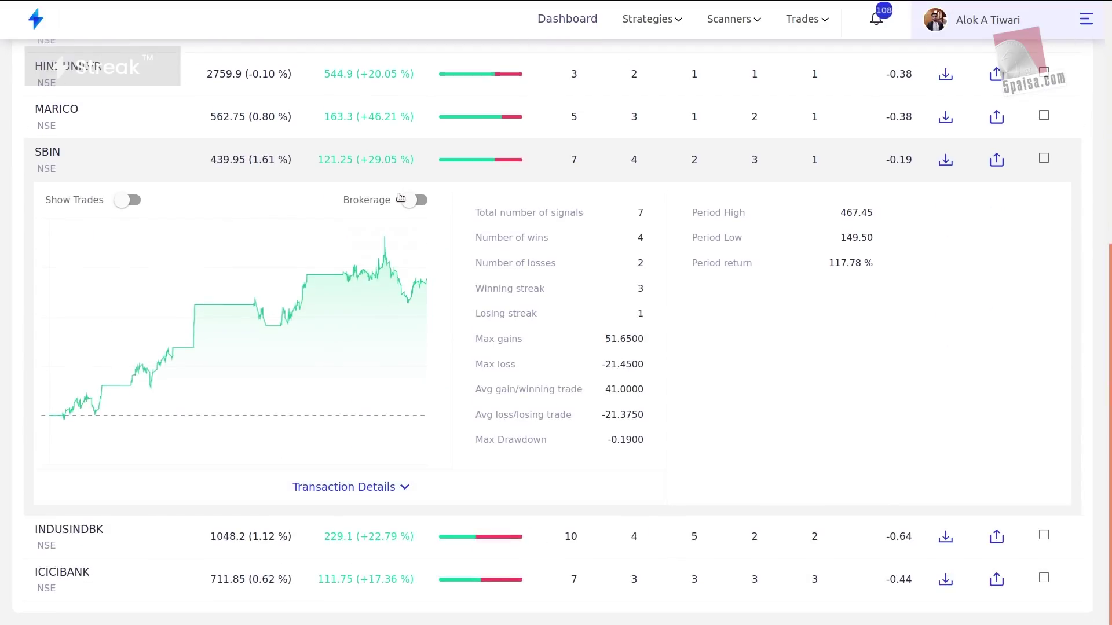
{"action": "mouse_move", "coordinate": [401, 202]}
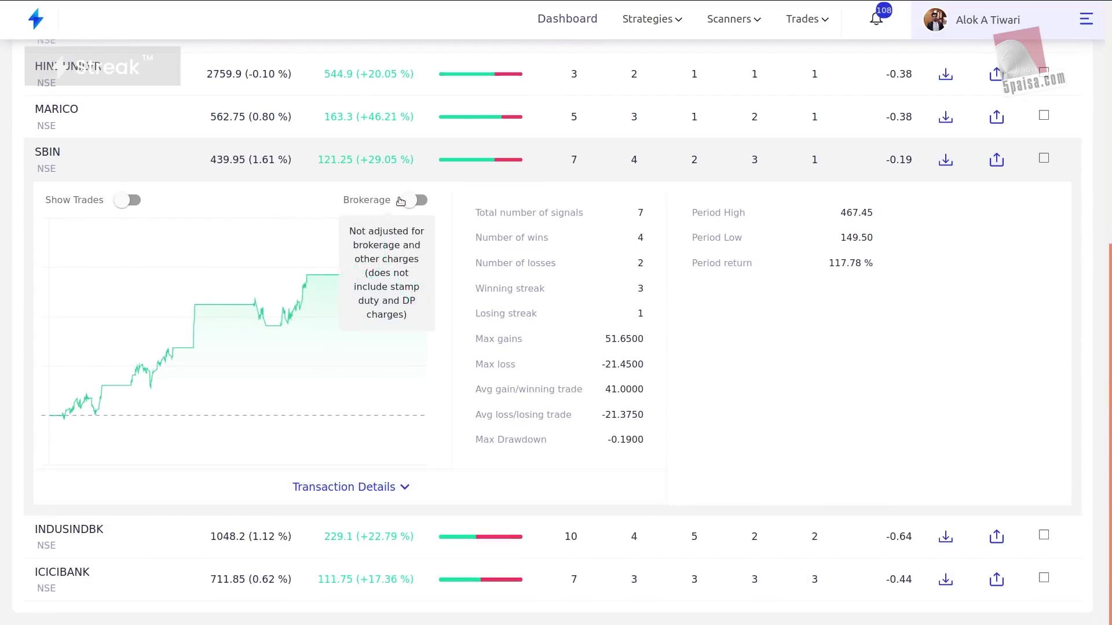
{"action": "left_click", "coordinate": [342, 485]}
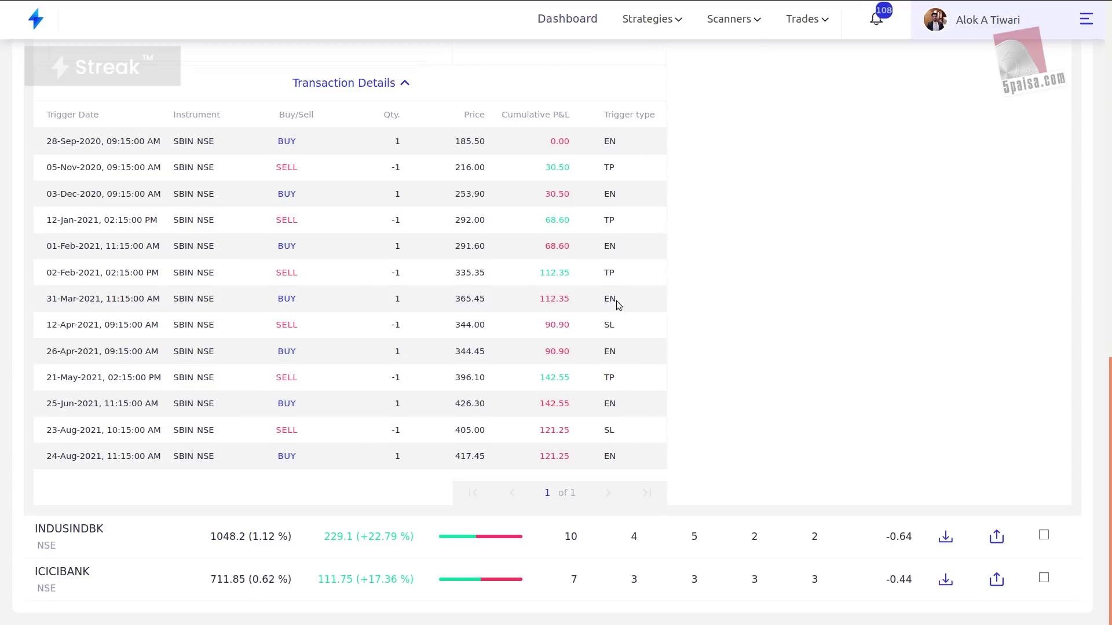
{"action": "scroll", "coordinate": [616, 301], "scroll_direction": "up", "scroll_amount": 6}
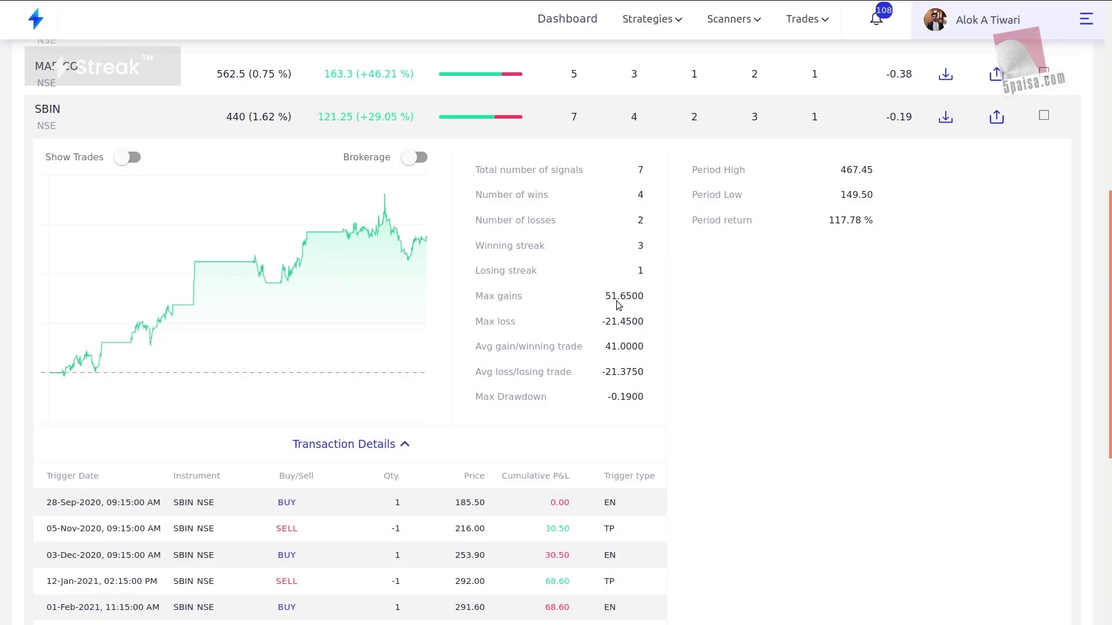
{"action": "scroll", "coordinate": [618, 305], "scroll_direction": "up", "scroll_amount": 5}
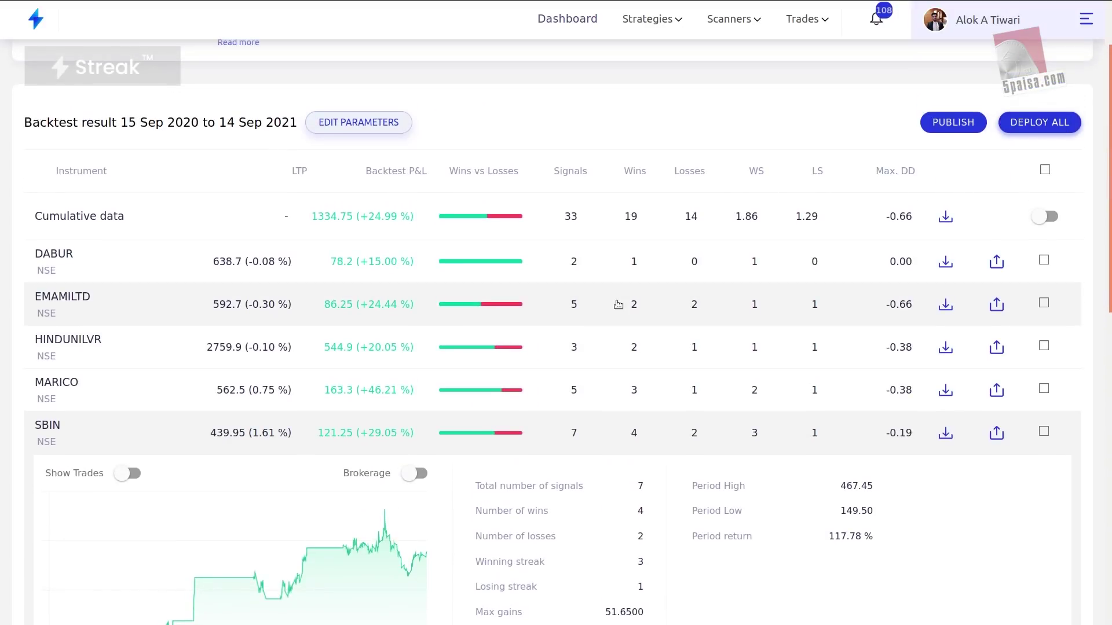
{"action": "left_click", "coordinate": [589, 427]}
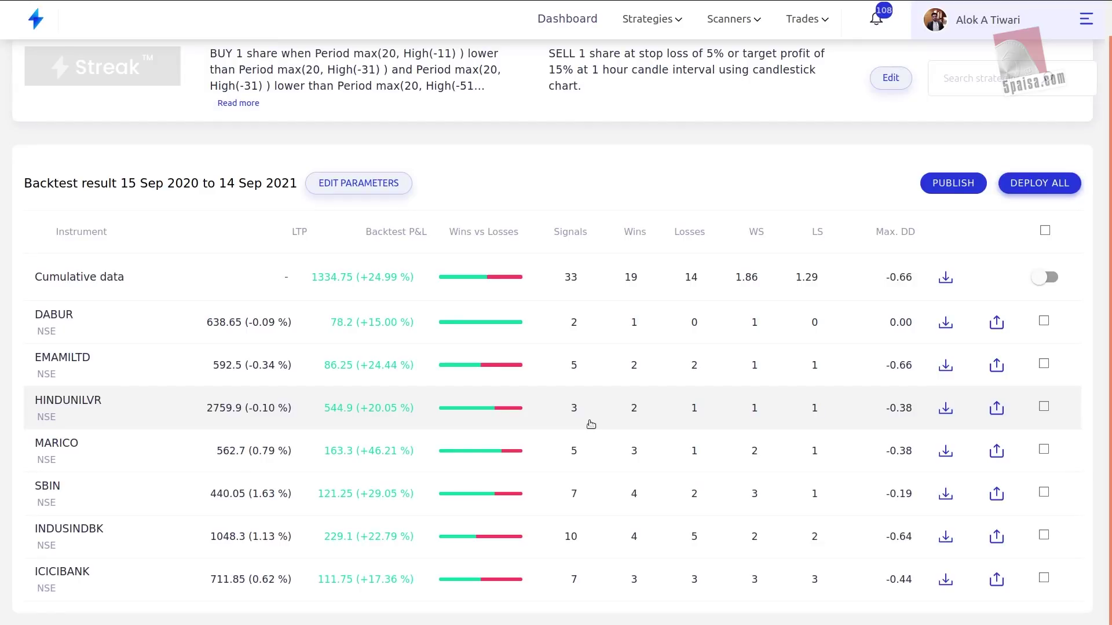
Select HINDUNILVR and EMAMILTD in the RS breakout4 backtest results, view their deployment settings, and close them without deploying
{"action": "left_click", "coordinate": [1045, 406]}
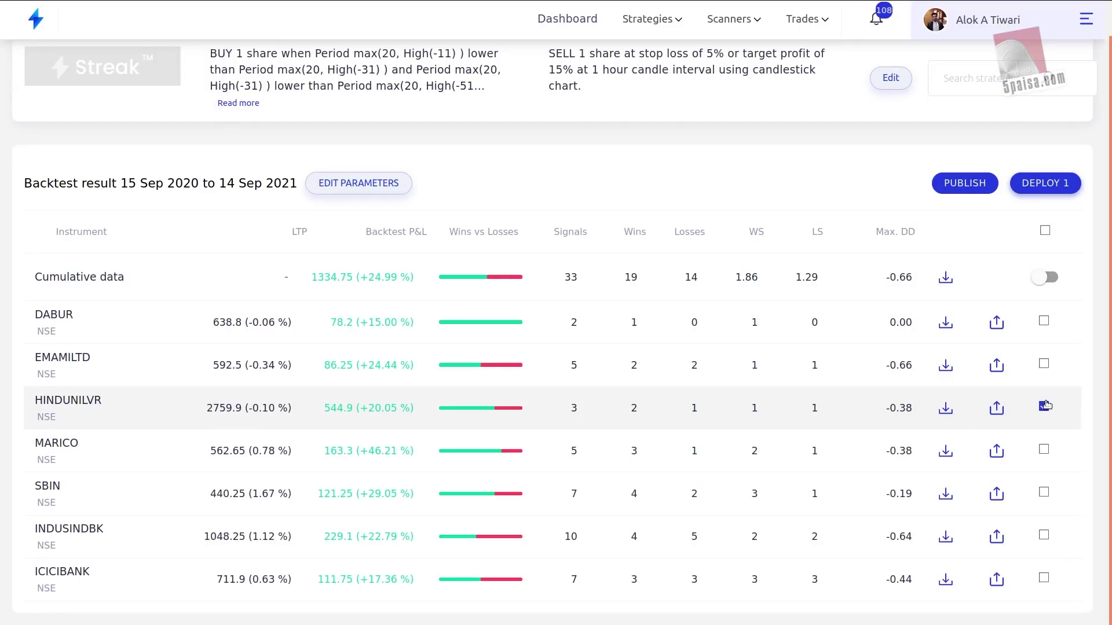
{"action": "left_click", "coordinate": [1044, 364]}
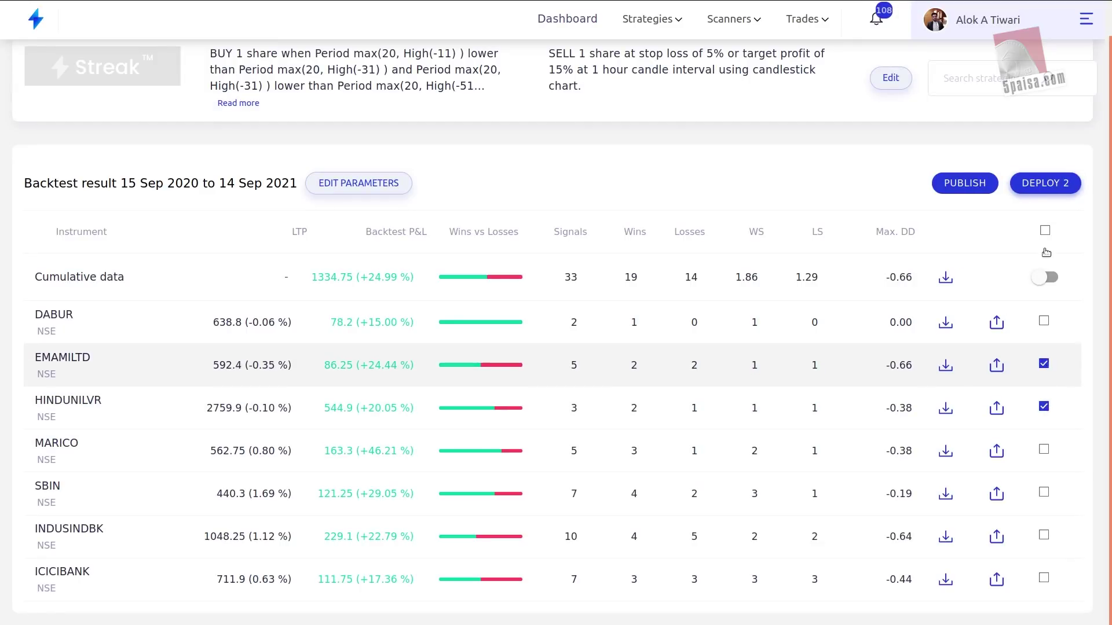
{"action": "left_click", "coordinate": [1036, 192]}
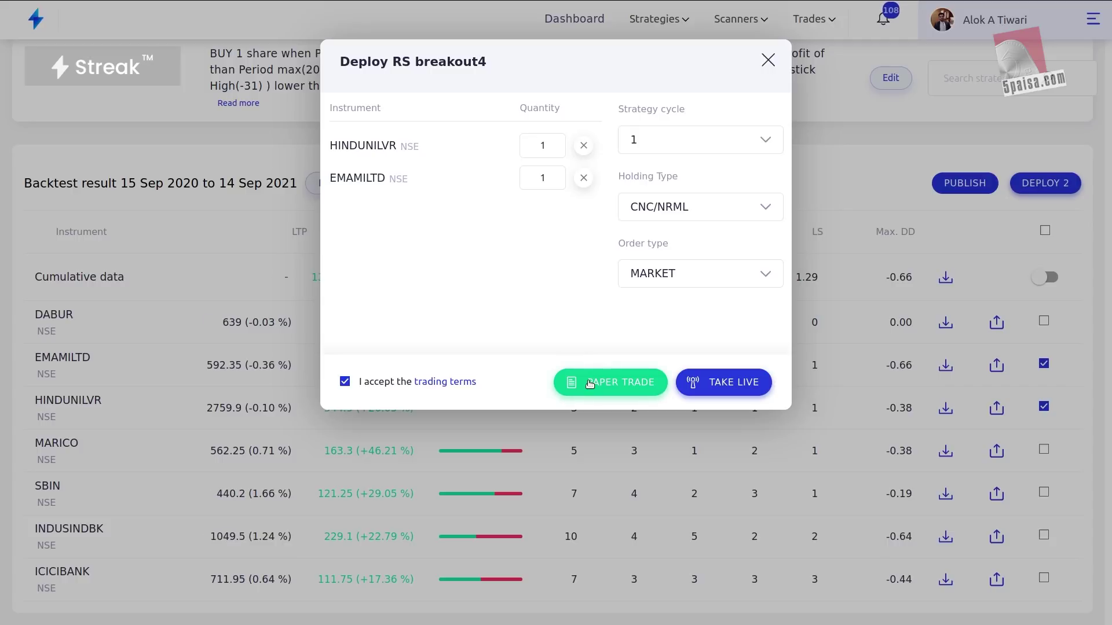
{"action": "left_click", "coordinate": [767, 62]}
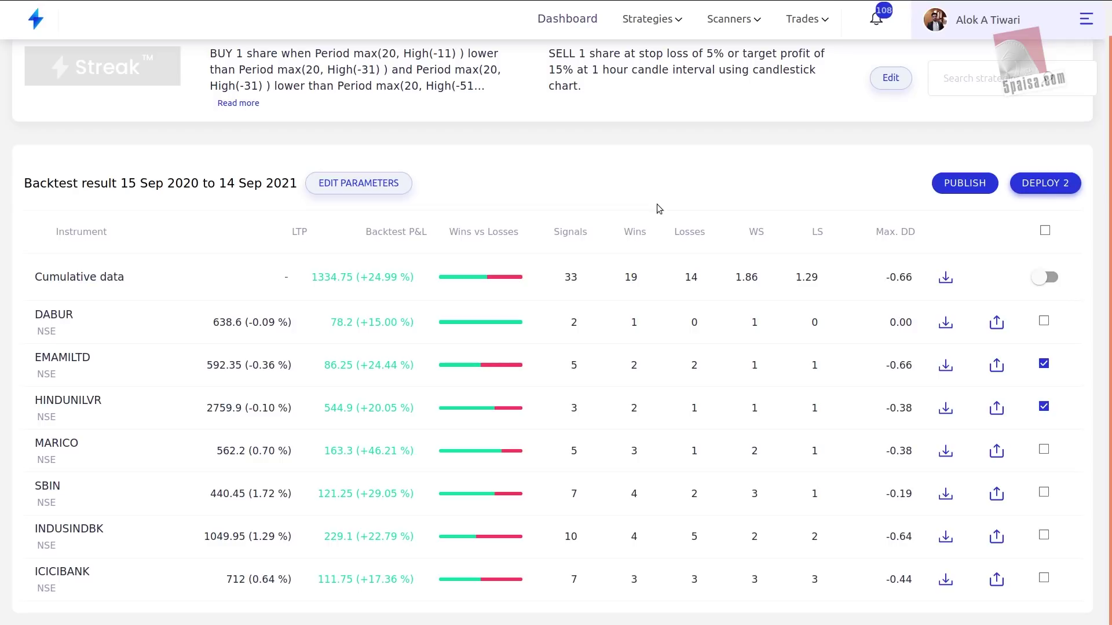
Switch to the presentation and advance to the Divergence with RS slide
{"action": "key", "text": "alt+Tab"}
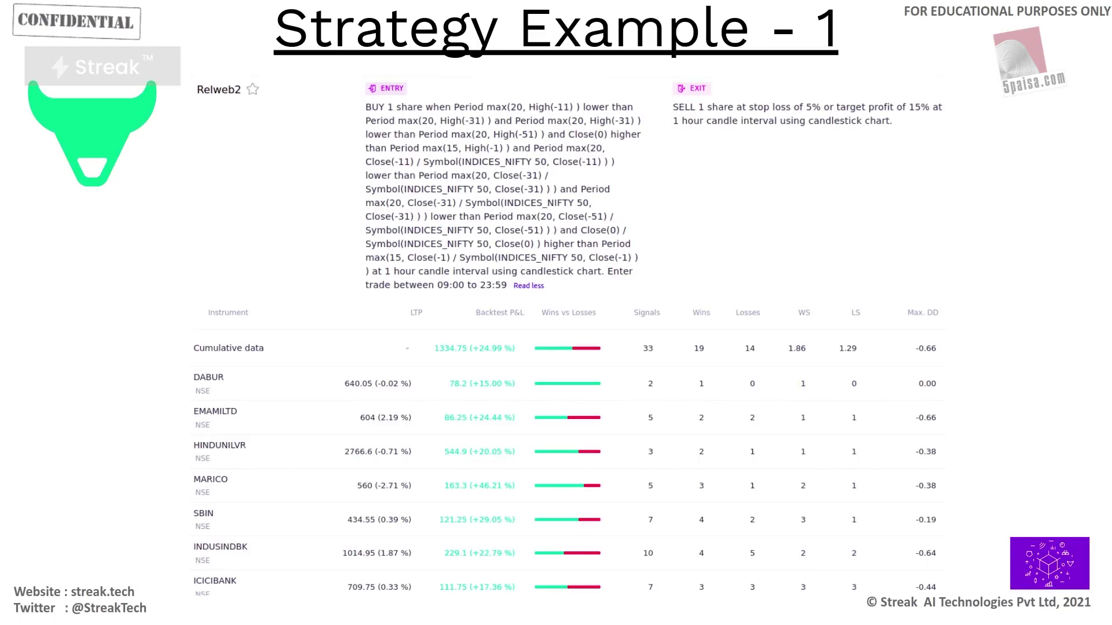
{"action": "key", "text": "Right"}
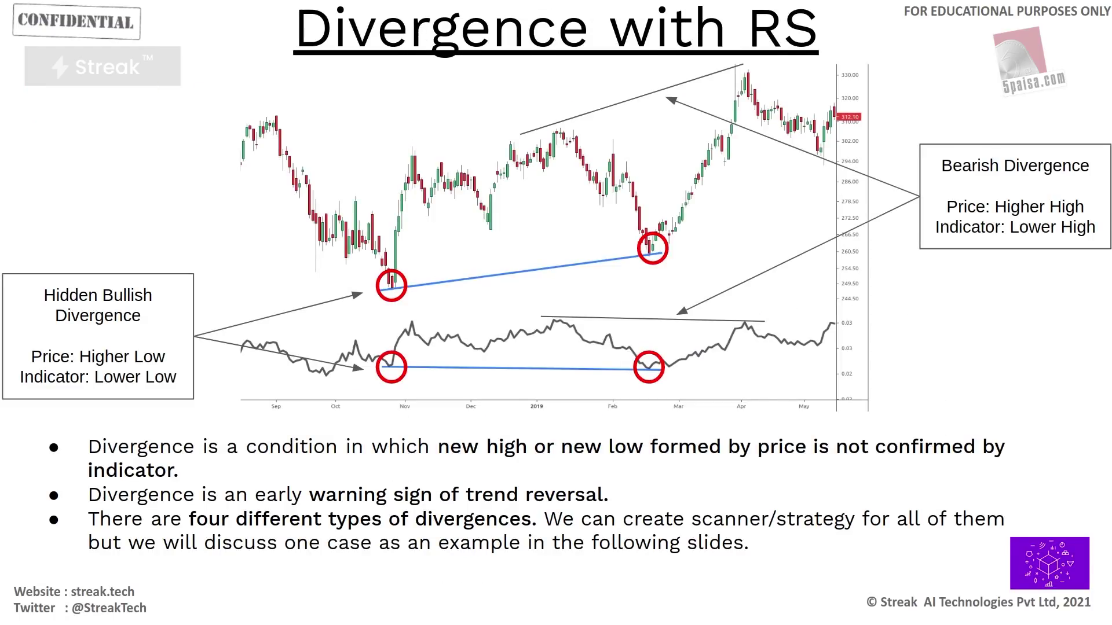
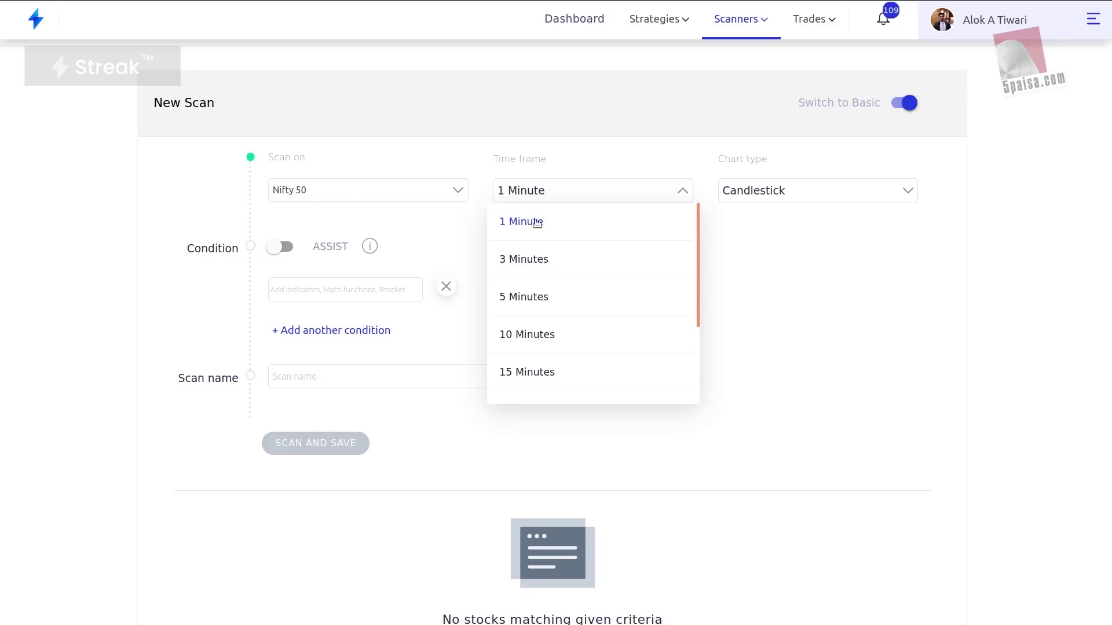
Set the new scan's time frame to 1 Day and consult the Scanner Example 2 slide for its conditions
{"action": "scroll", "coordinate": [520, 379], "scroll_direction": "down", "scroll_amount": 2}
{"action": "left_click", "coordinate": [518, 386]}
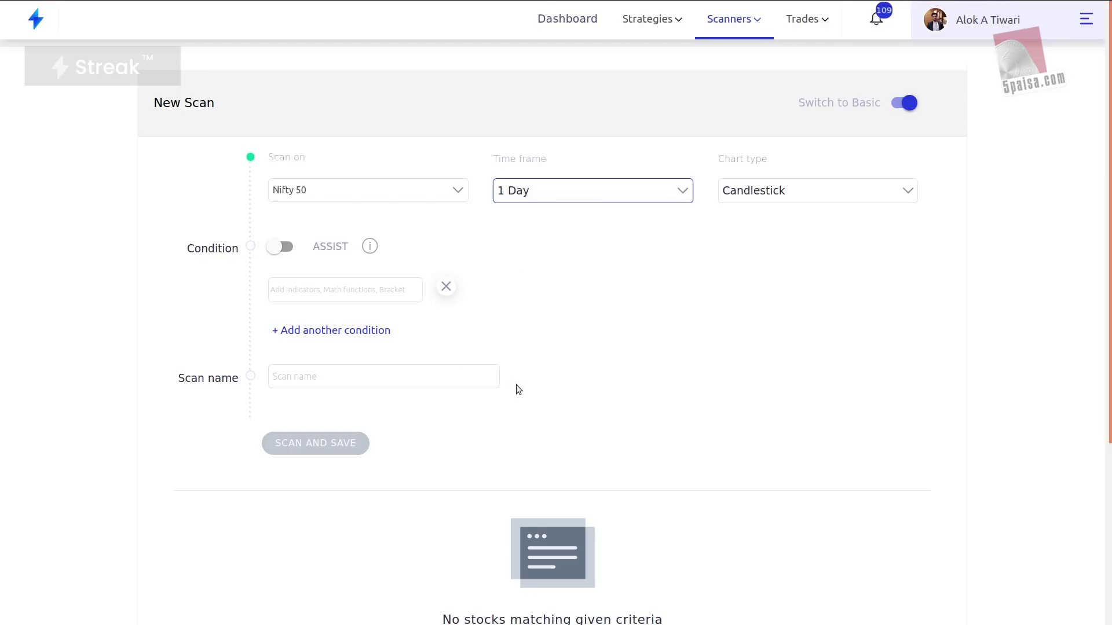
{"action": "left_click", "coordinate": [294, 288]}
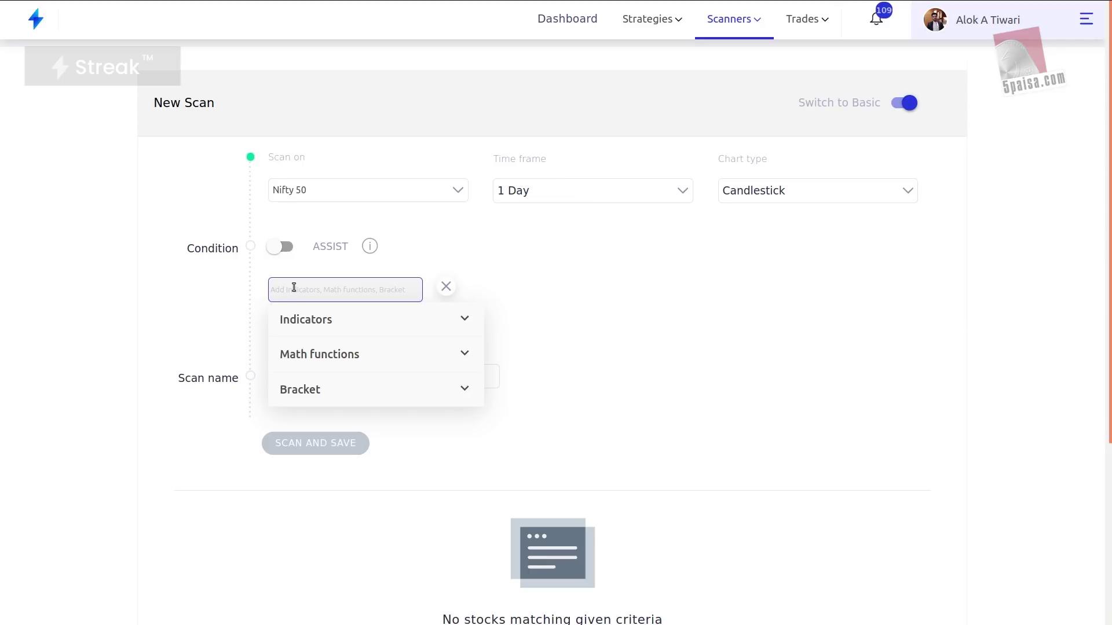
{"action": "key", "text": "alt+Tab"}
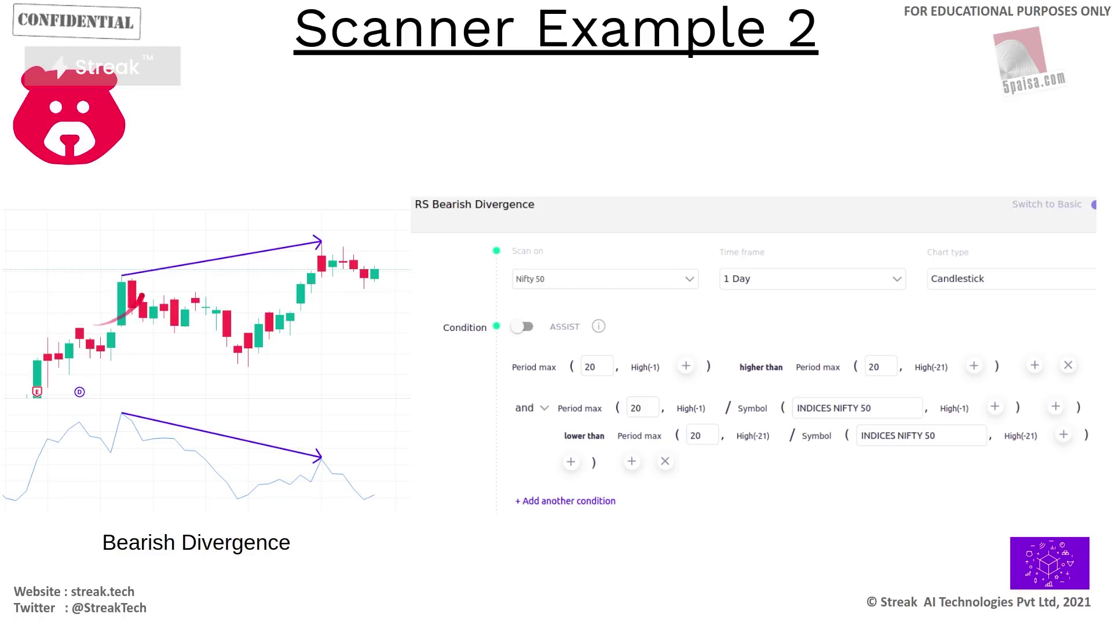
{"action": "key", "text": "alt+Tab"}
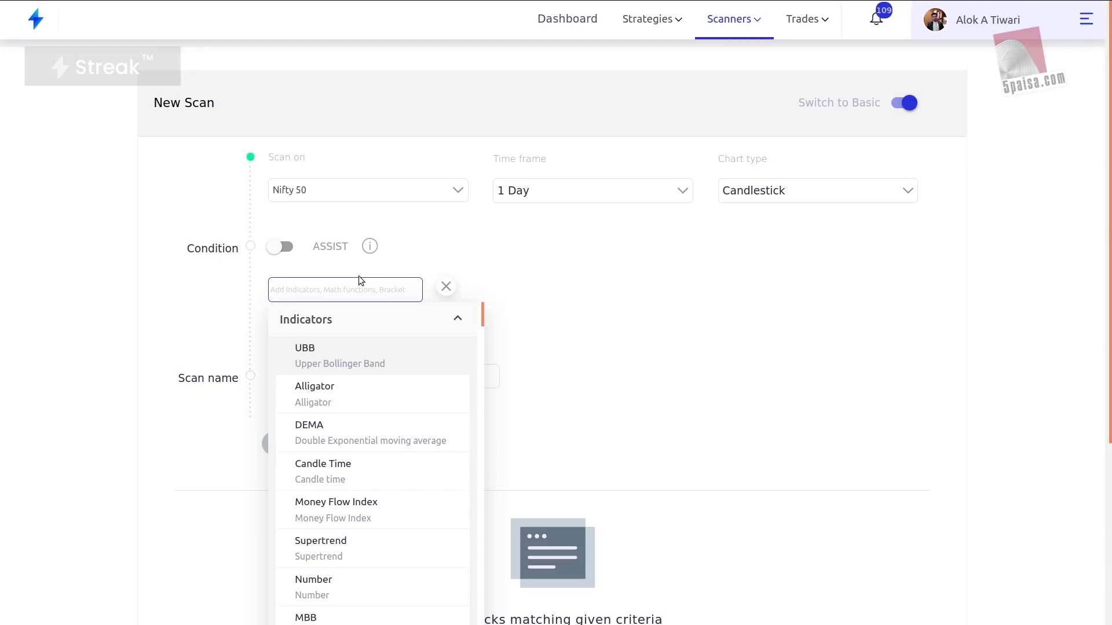
Begin the first scan condition with Period max, using period 20 and High with offset -1
{"action": "type", "text": "perio"}
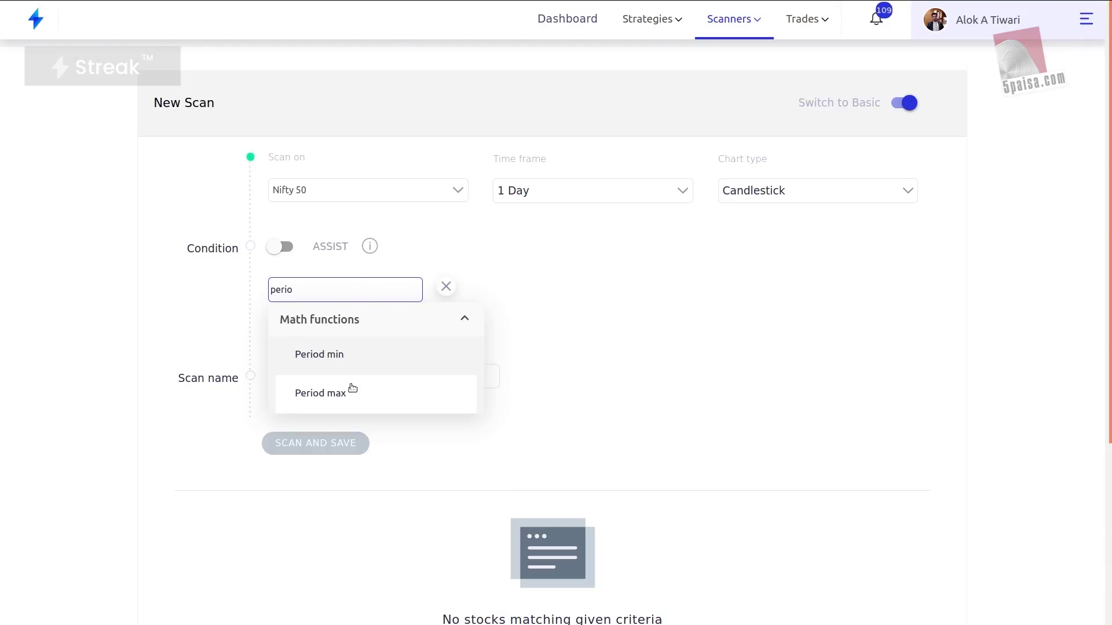
{"action": "left_click", "coordinate": [352, 388]}
{"action": "double_click", "coordinate": [366, 292]}
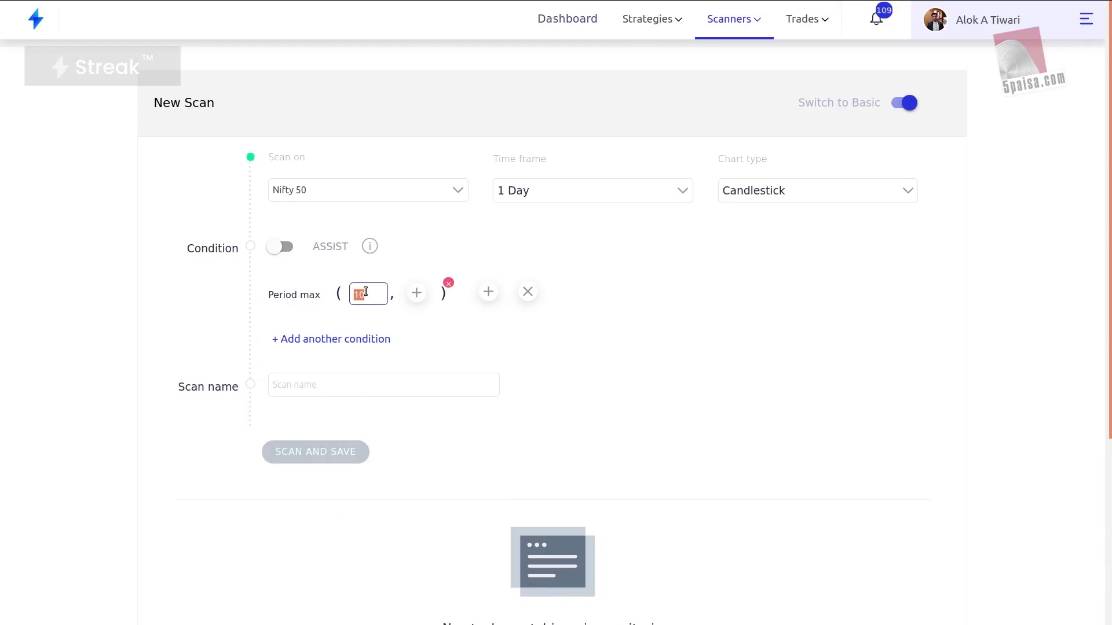
{"action": "type", "text": "20"}
{"action": "left_click", "coordinate": [417, 294]}
{"action": "type", "text": "high"}
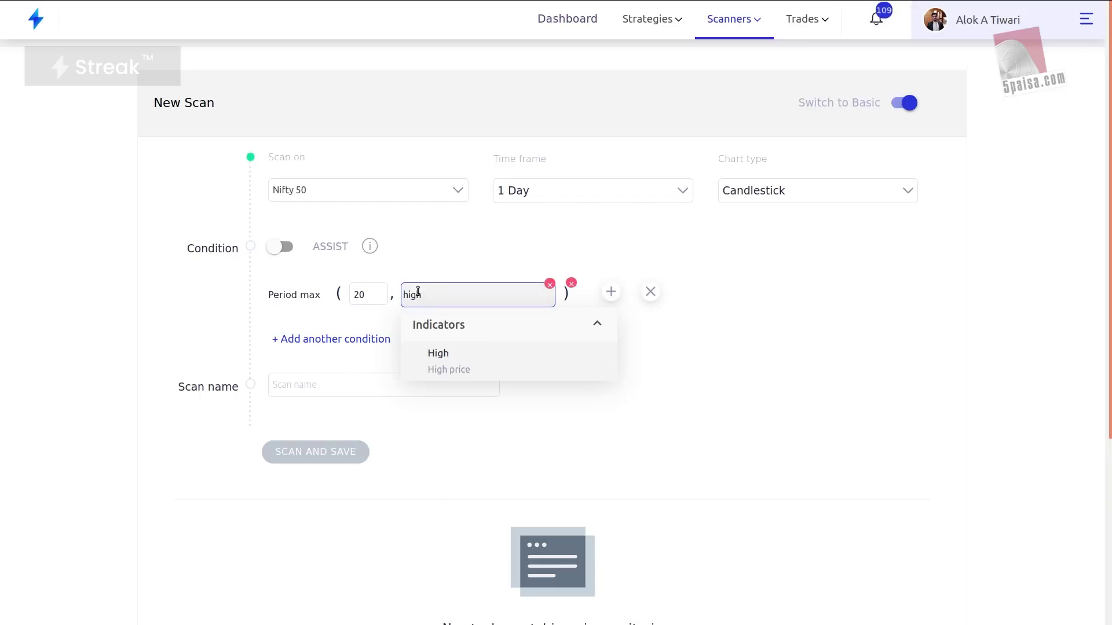
{"action": "left_click", "coordinate": [461, 355]}
{"action": "left_click", "coordinate": [469, 391]}
{"action": "type", "text": "-"}
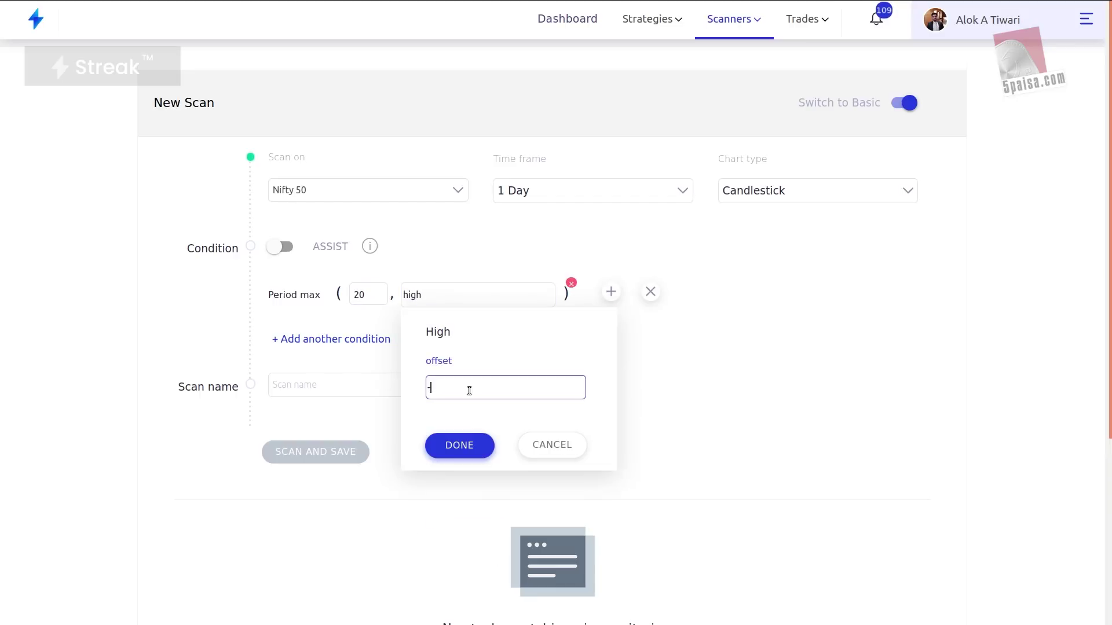
{"action": "type", "text": "1"}
{"action": "left_click", "coordinate": [457, 448]}
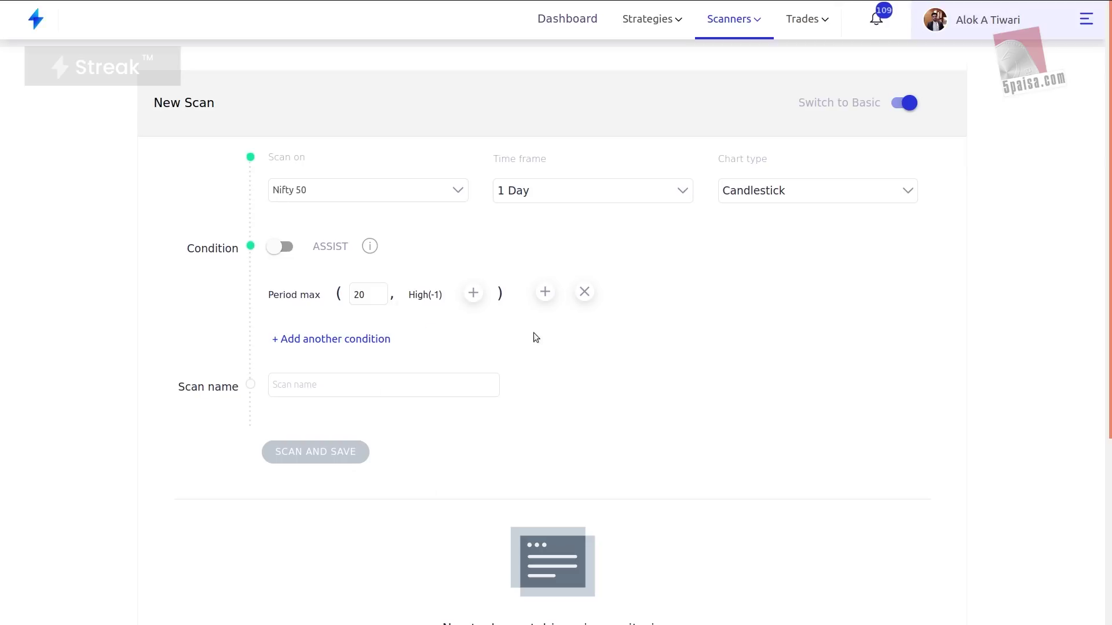
Continue the first condition with the higher than comparator and a second Period max function with period 20
{"action": "left_click", "coordinate": [542, 293]}
{"action": "type", "text": "high"}
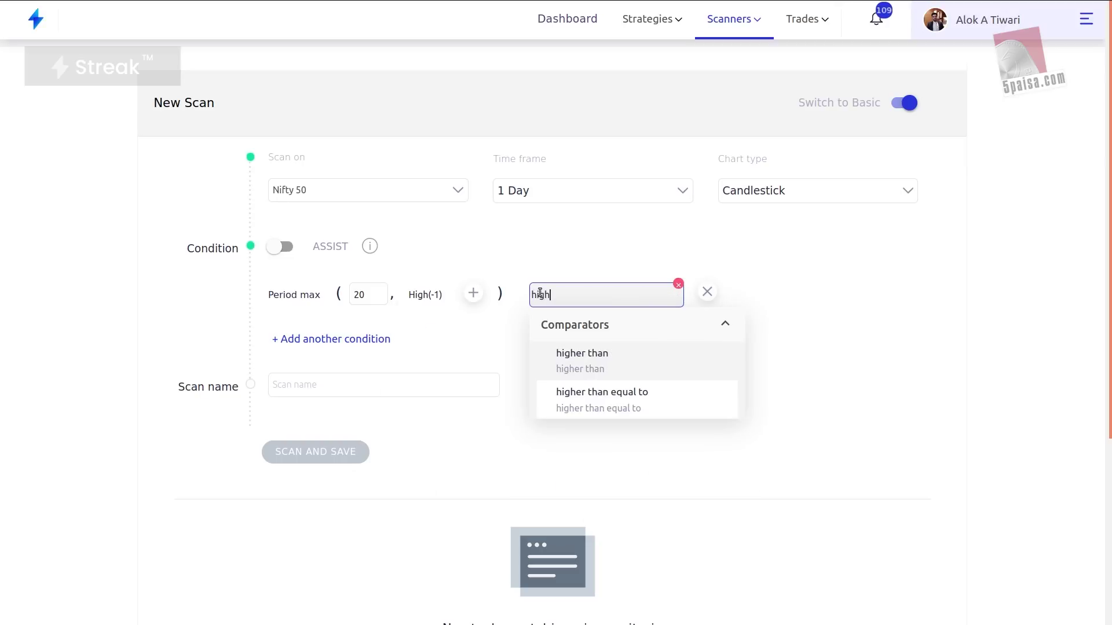
{"action": "left_click", "coordinate": [594, 355]}
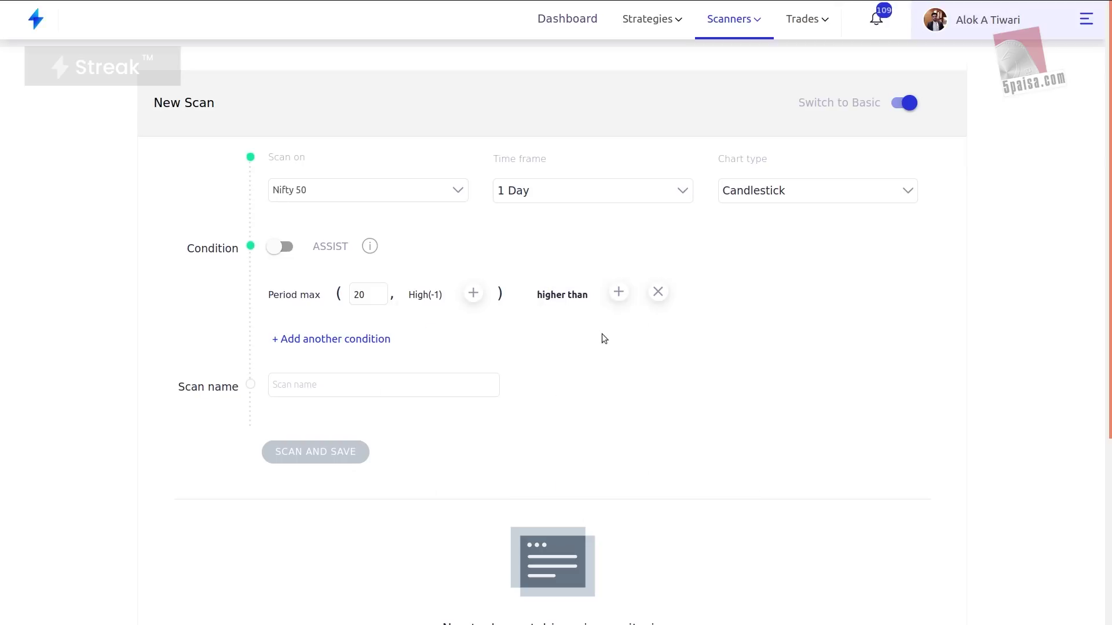
{"action": "left_click", "coordinate": [620, 294]}
{"action": "type", "text": "period"}
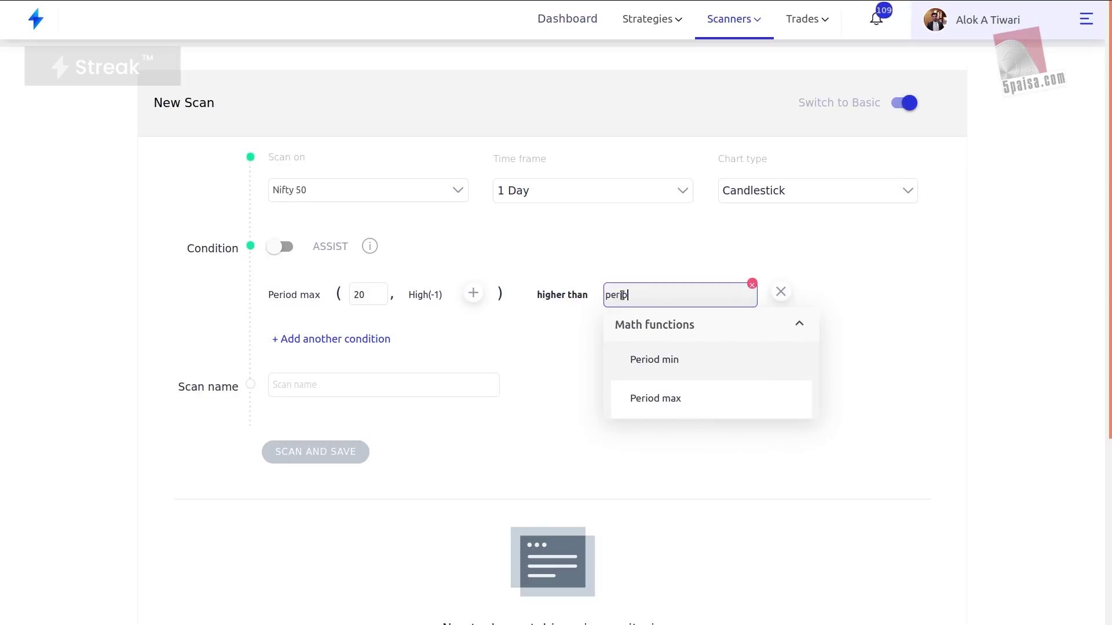
{"action": "left_click", "coordinate": [657, 396]}
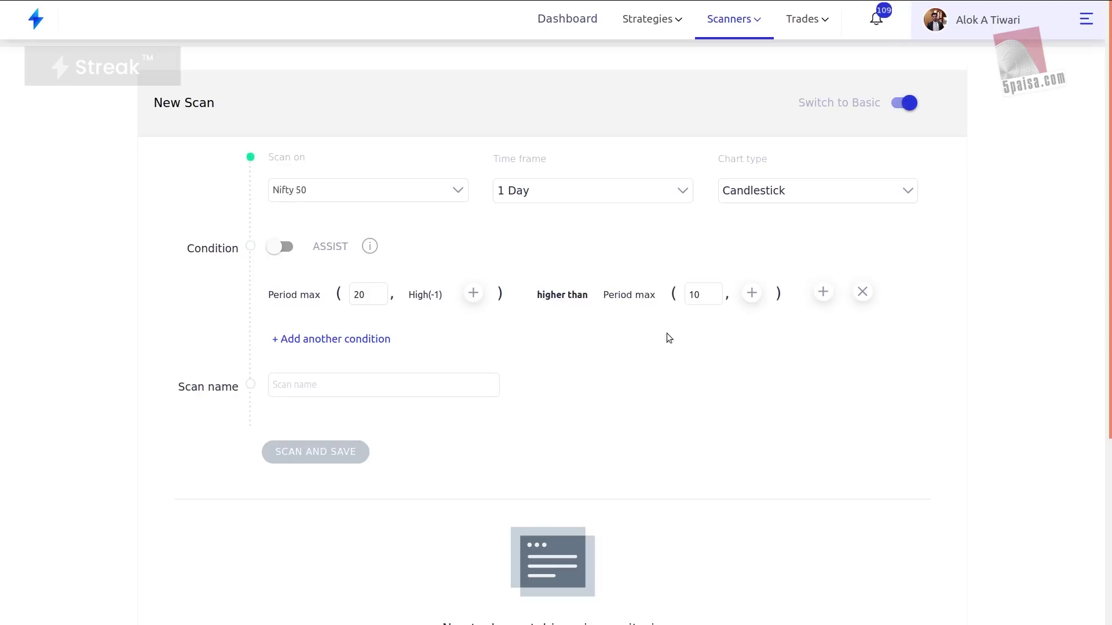
{"action": "double_click", "coordinate": [701, 297]}
{"action": "type", "text": "20"}
Add High with offset -21 inside the second Period max of the first condition
{"action": "left_click", "coordinate": [752, 295]}
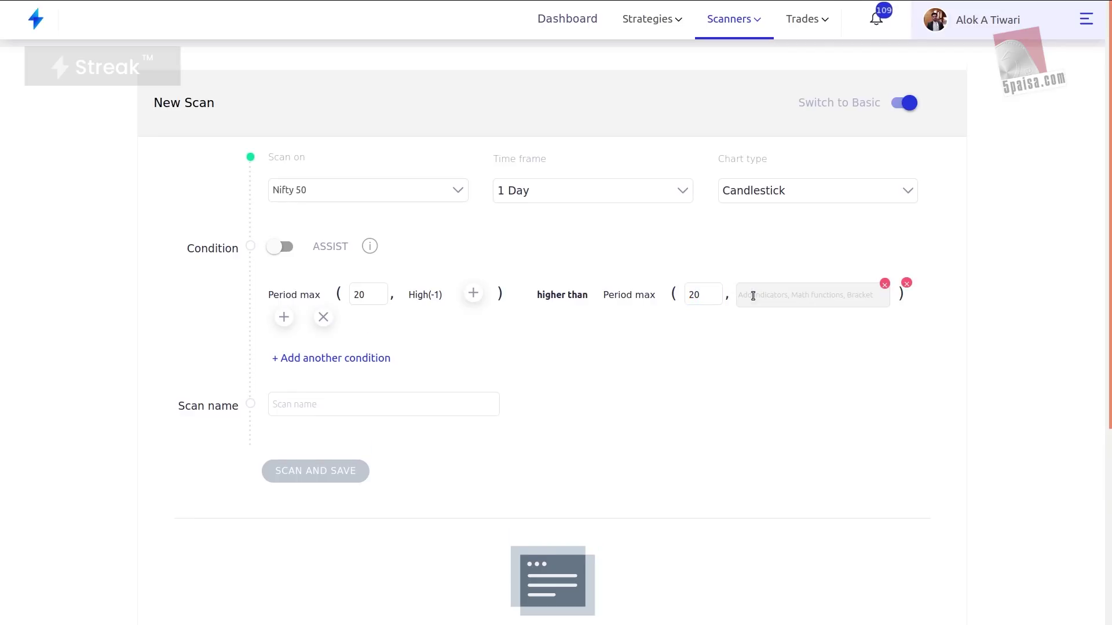
{"action": "left_click", "coordinate": [753, 296]}
{"action": "type", "text": "high"}
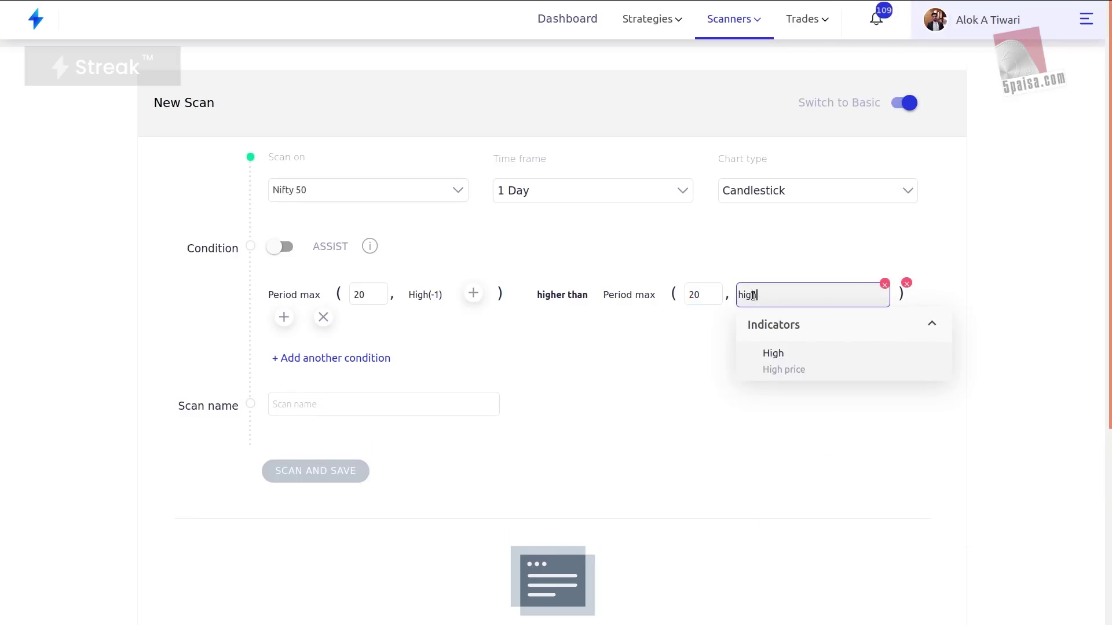
{"action": "left_click", "coordinate": [801, 370]}
{"action": "left_click", "coordinate": [794, 394]}
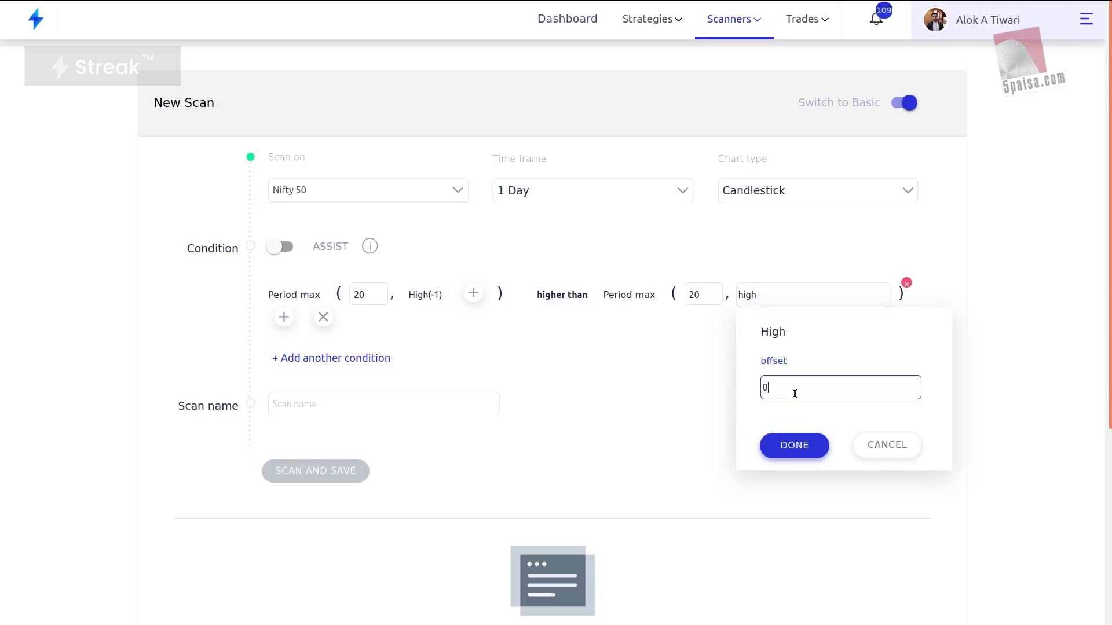
{"action": "type", "text": "-21"}
{"action": "left_click", "coordinate": [795, 444]}
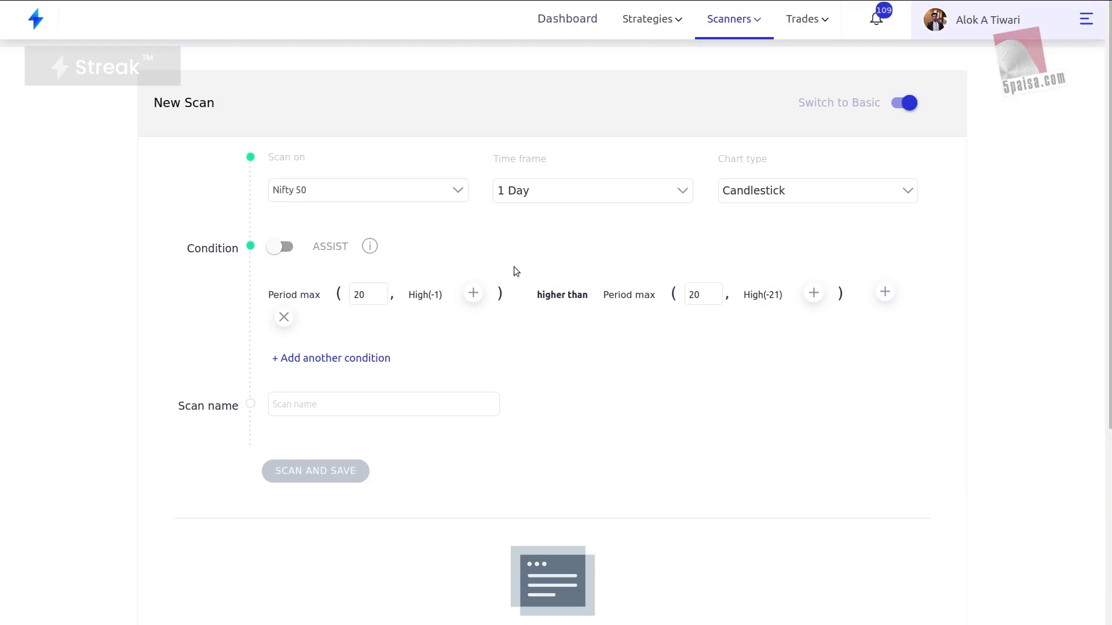
Recheck the Scanner Example 2 slide and add a second condition joined by "and", starting with Period max with period 20
{"action": "key", "text": "alt+Tab"}
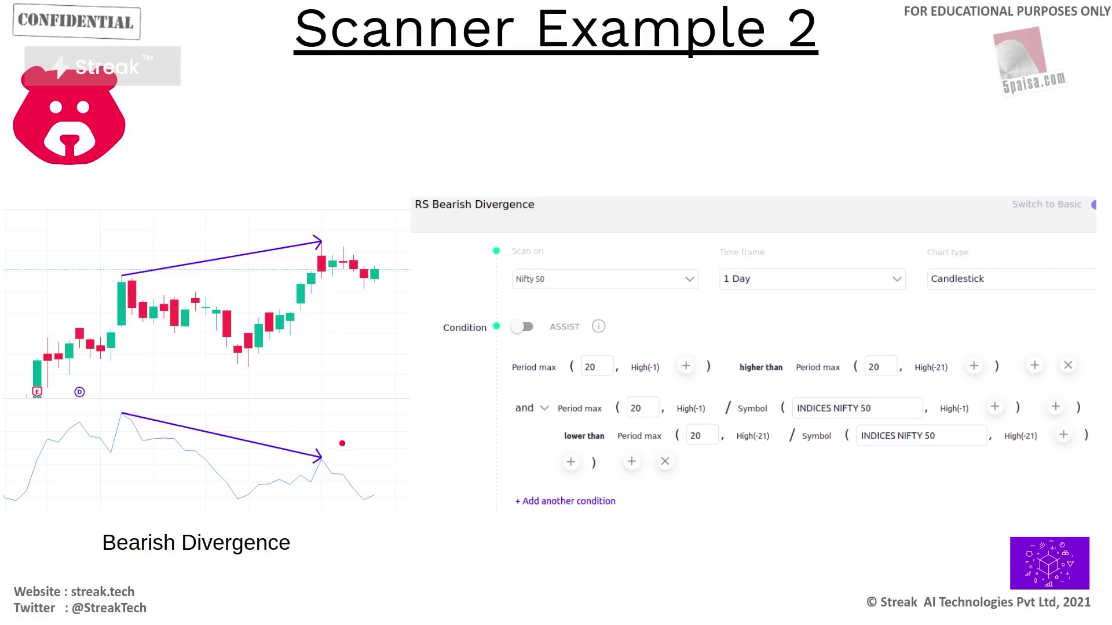
{"action": "key", "text": "alt+Tab"}
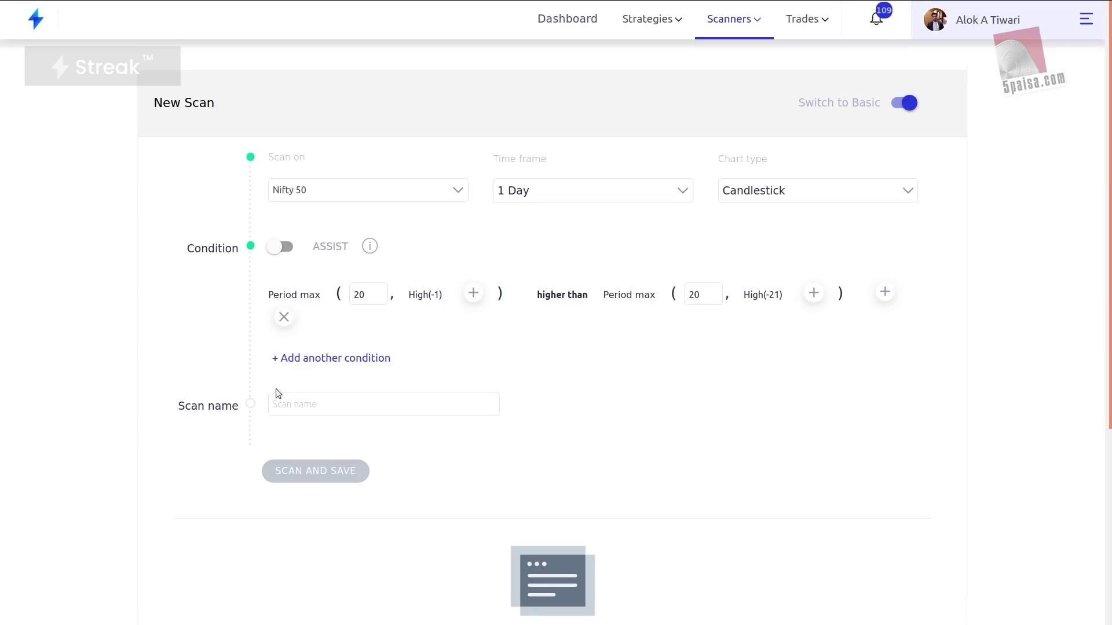
{"action": "left_click", "coordinate": [323, 359]}
{"action": "left_click", "coordinate": [356, 358]}
{"action": "type", "text": "perio"}
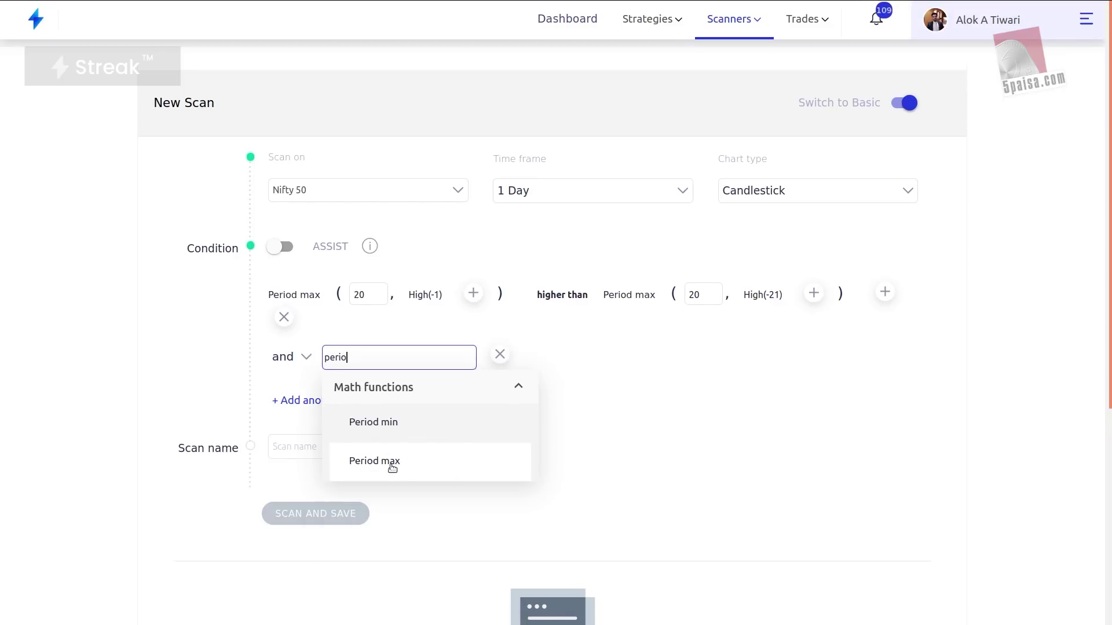
{"action": "left_click", "coordinate": [392, 467]}
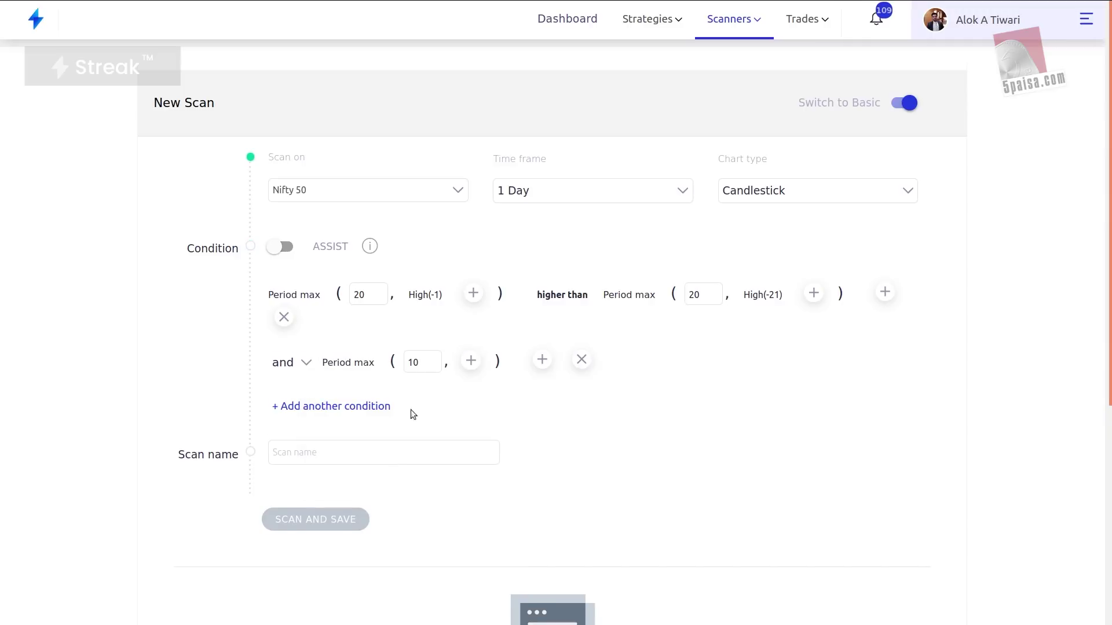
{"action": "double_click", "coordinate": [419, 364]}
{"action": "type", "text": "20"}
Add High with offset -1 inside the second condition's Period max
{"action": "left_click", "coordinate": [470, 360]}
{"action": "type", "text": "high"}
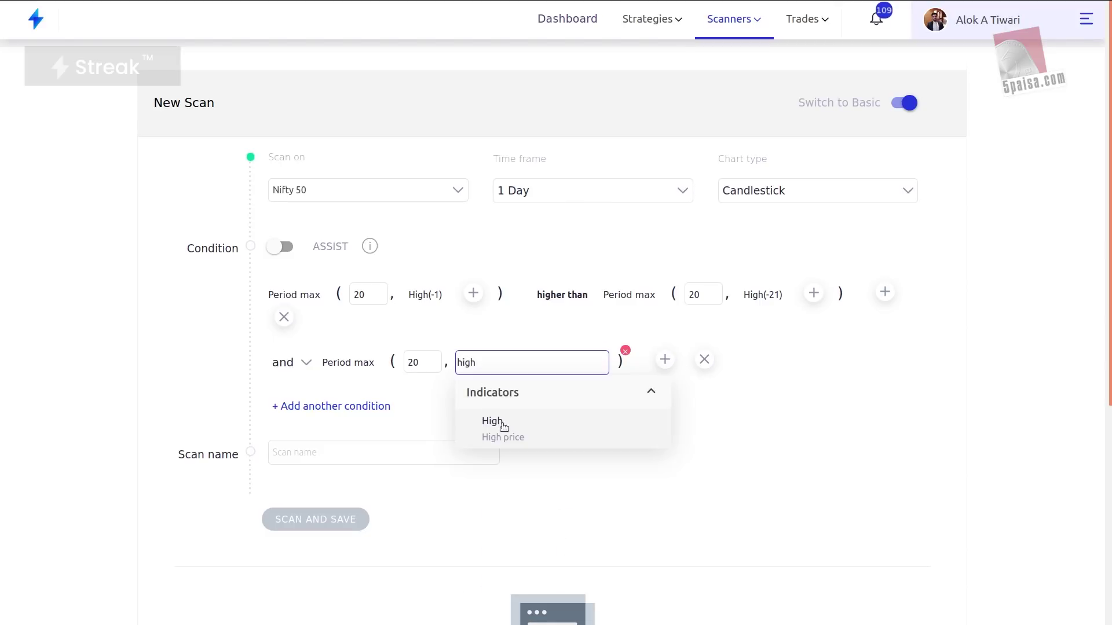
{"action": "left_click", "coordinate": [497, 422]}
{"action": "left_click", "coordinate": [506, 463]}
{"action": "key", "text": "BackSpace"}
{"action": "type", "text": "-1"}
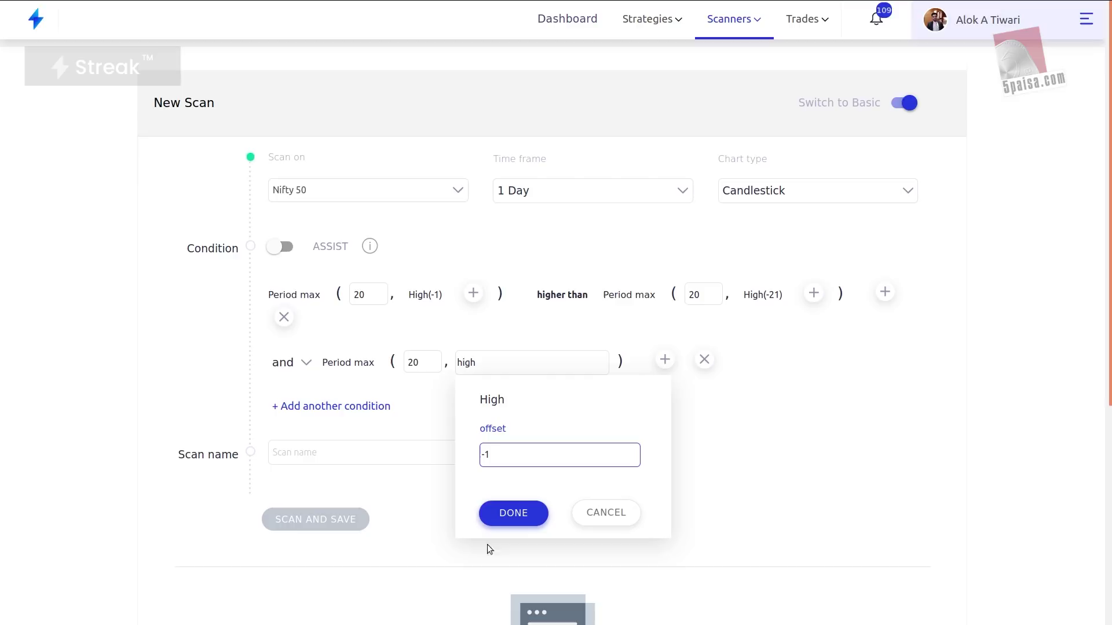
{"action": "left_click", "coordinate": [514, 514]}
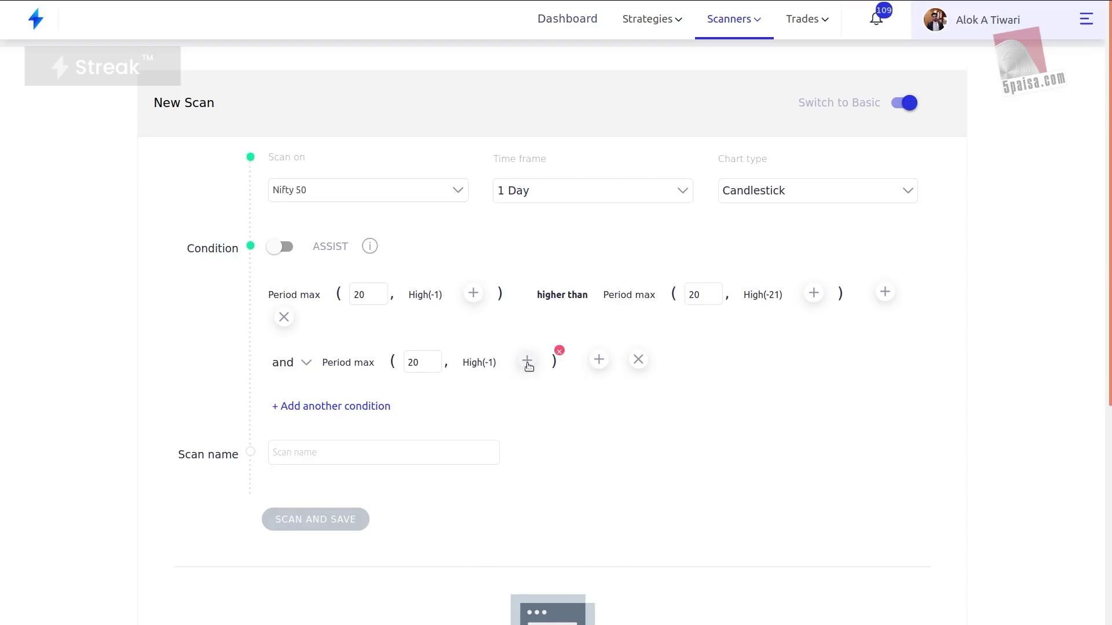
Divide High(-1) in the second condition's Period max by a Symbol function
{"action": "left_click", "coordinate": [527, 361]}
{"action": "type", "text": "/"}
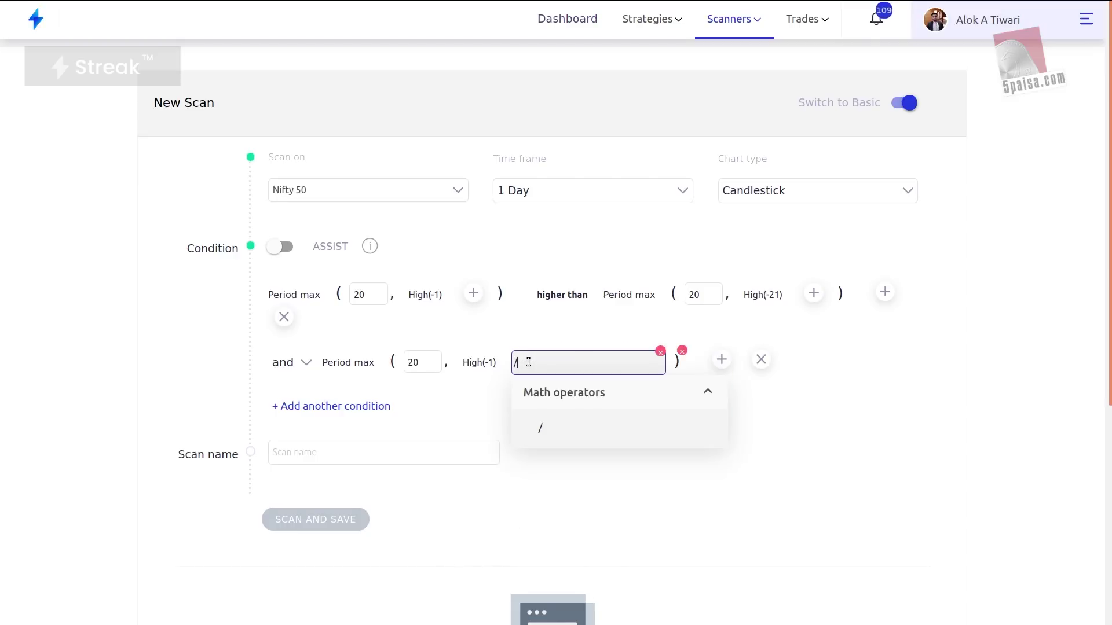
{"action": "left_click", "coordinate": [548, 430]}
{"action": "left_click", "coordinate": [550, 361]}
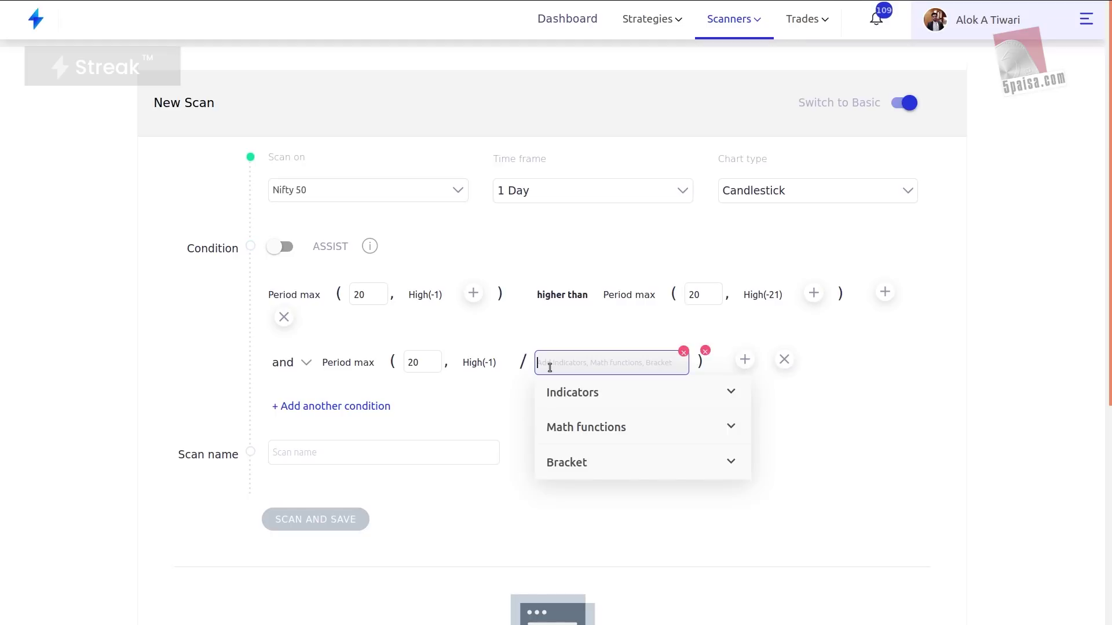
{"action": "type", "text": "sum"}
{"action": "key", "text": "BackSpace"}
{"action": "key", "text": "BackSpace"}
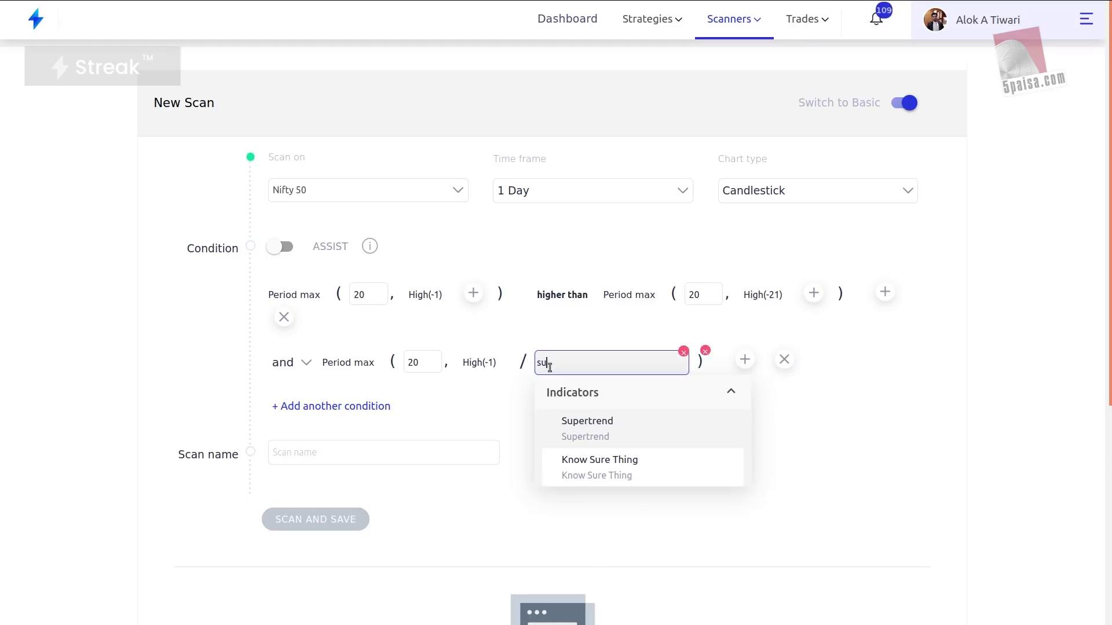
{"action": "type", "text": "ym"}
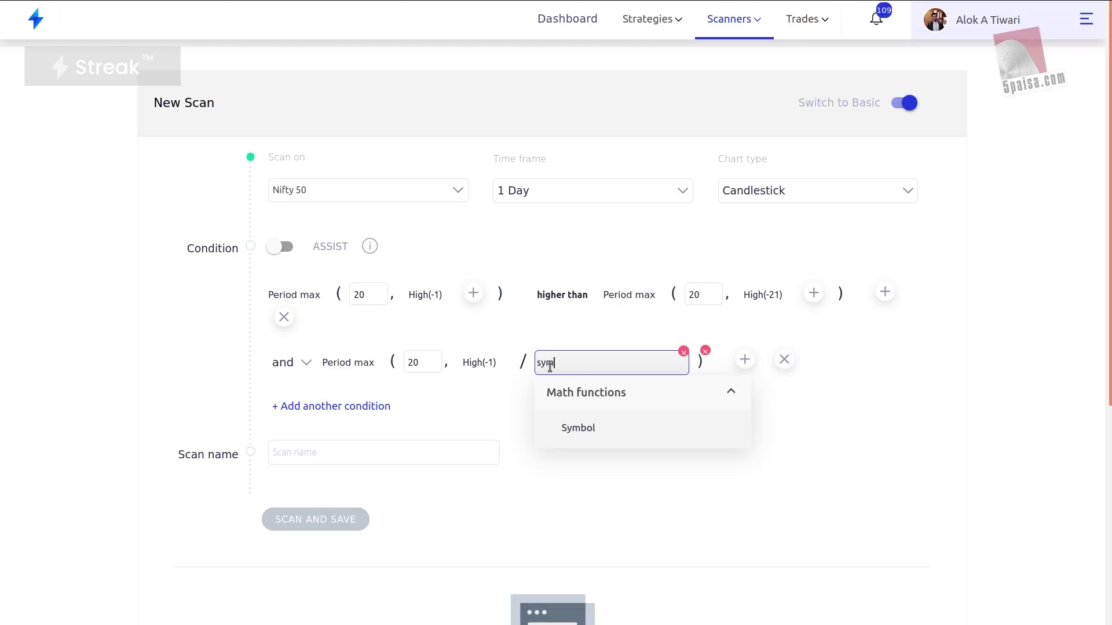
{"action": "left_click", "coordinate": [577, 427]}
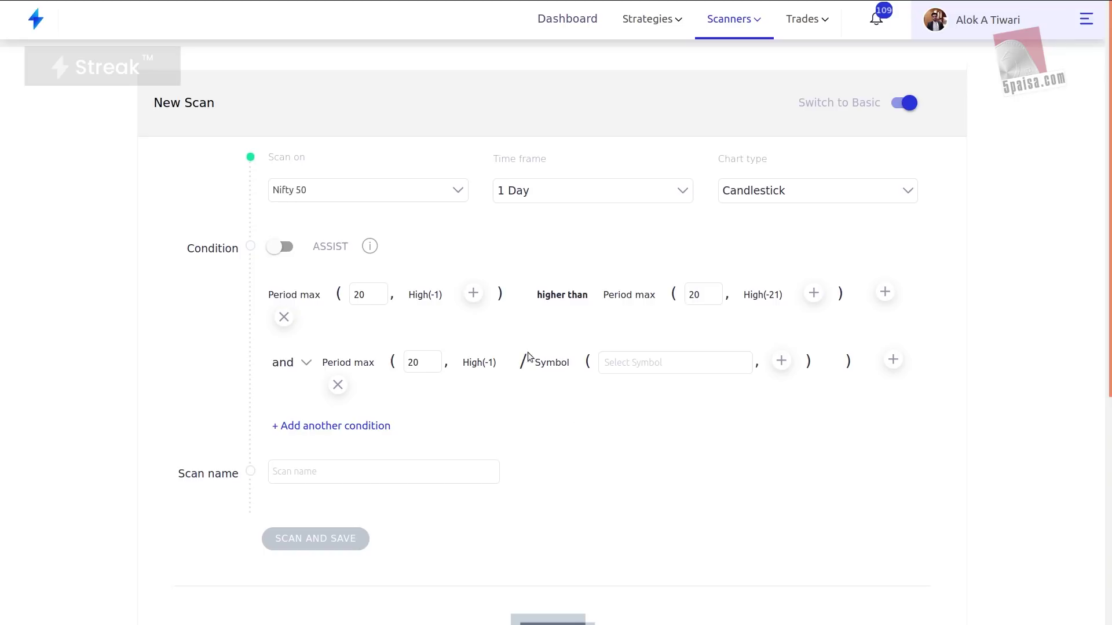
Set the second condition's Symbol function to the NIFTY 50 INDICES instrument
{"action": "left_click", "coordinate": [613, 356]}
{"action": "type", "text": "nifty"}
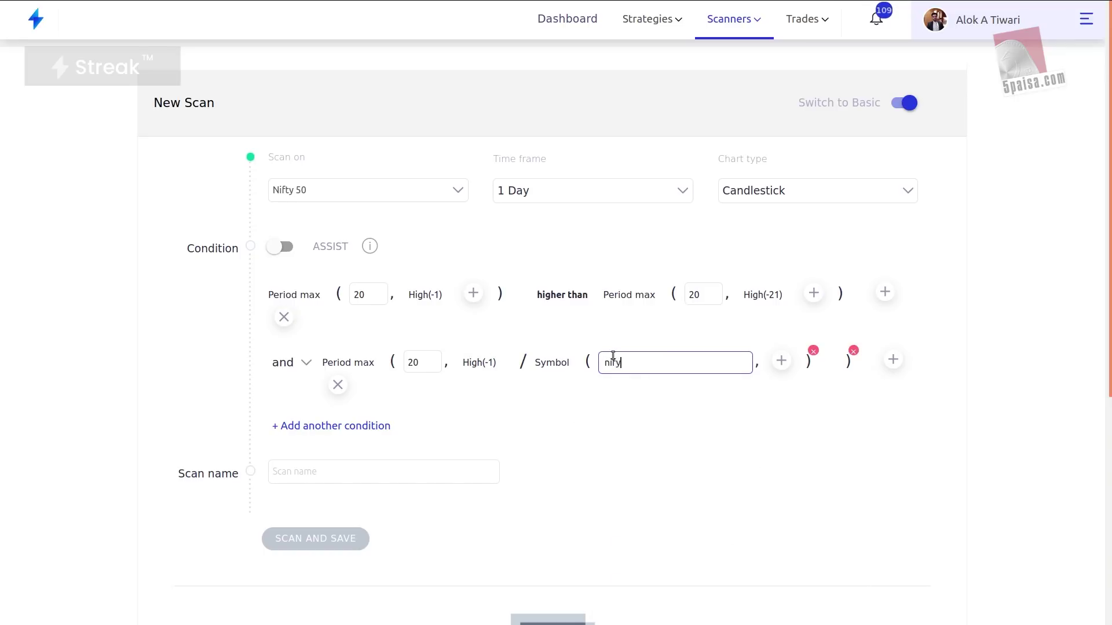
{"action": "type", "text": " 5"}
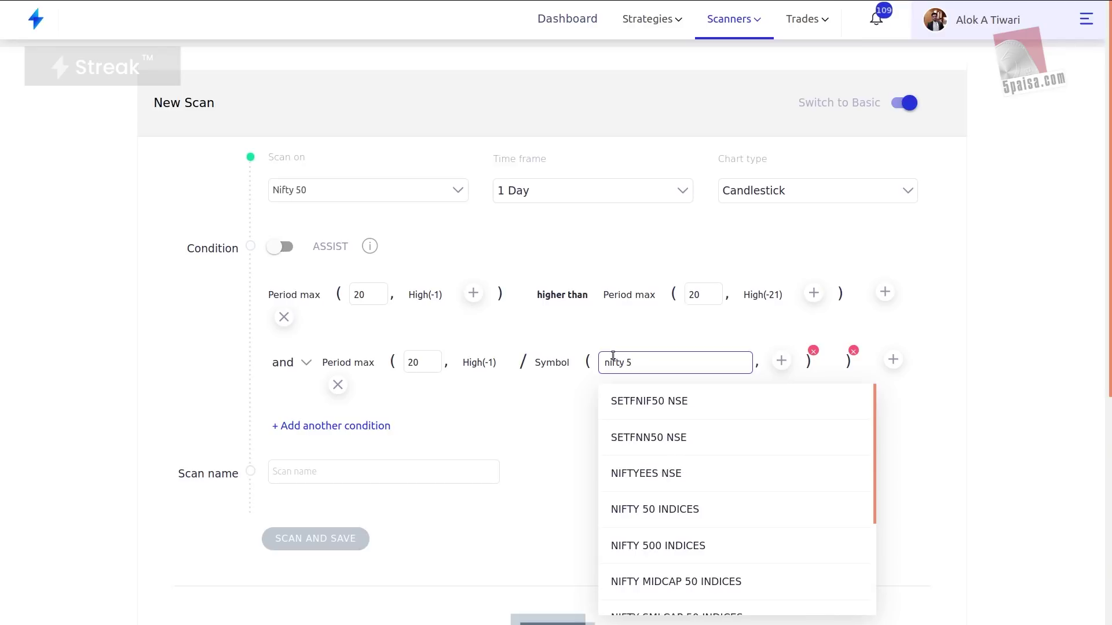
{"action": "type", "text": "0"}
{"action": "left_click", "coordinate": [650, 511]}
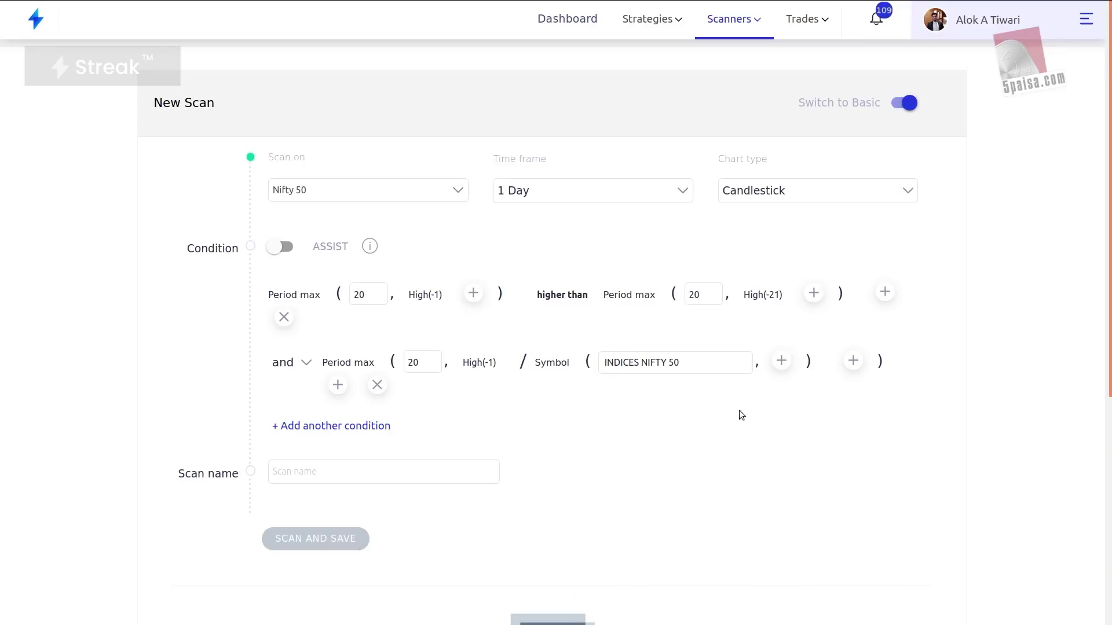
Add High with offset -1 inside the Symbol function of the second condition
{"action": "left_click", "coordinate": [780, 363]}
{"action": "type", "text": "high"}
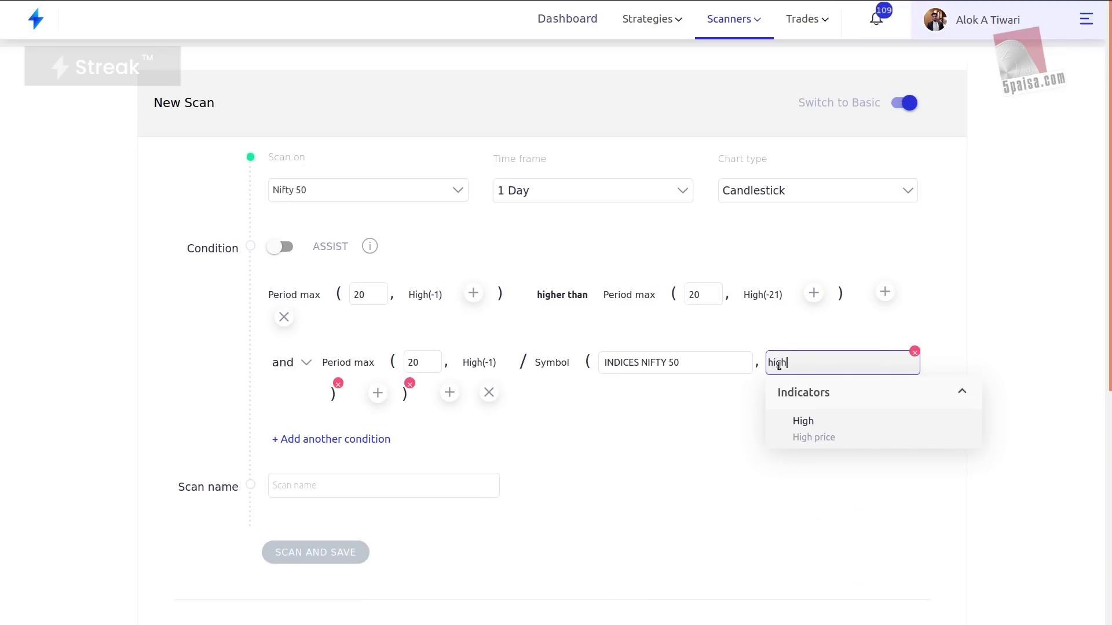
{"action": "left_click", "coordinate": [802, 422]}
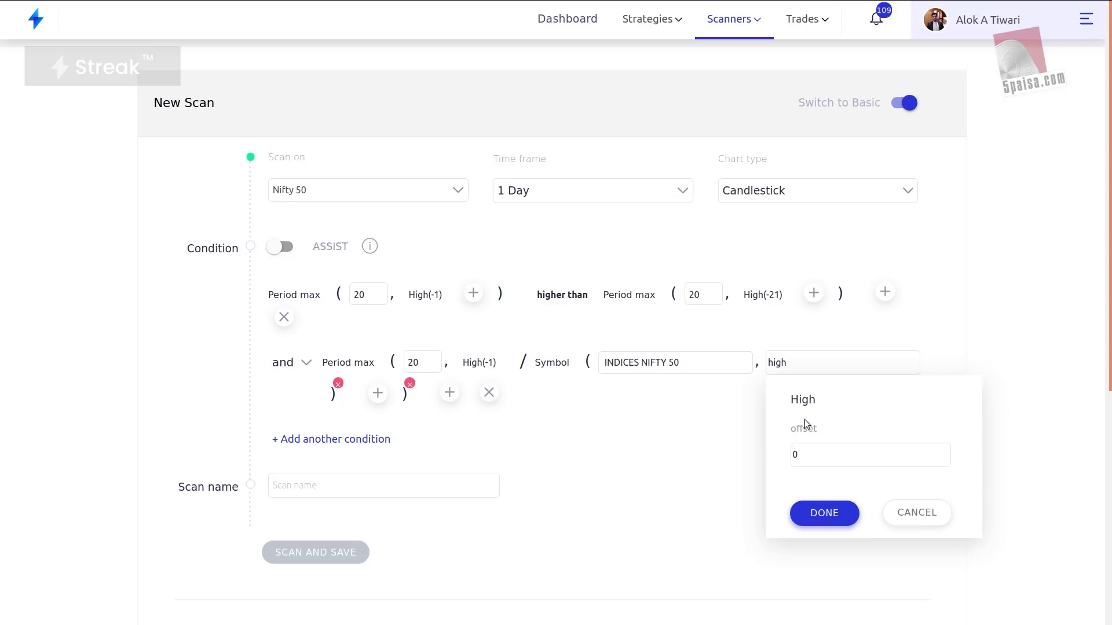
{"action": "left_click", "coordinate": [806, 454]}
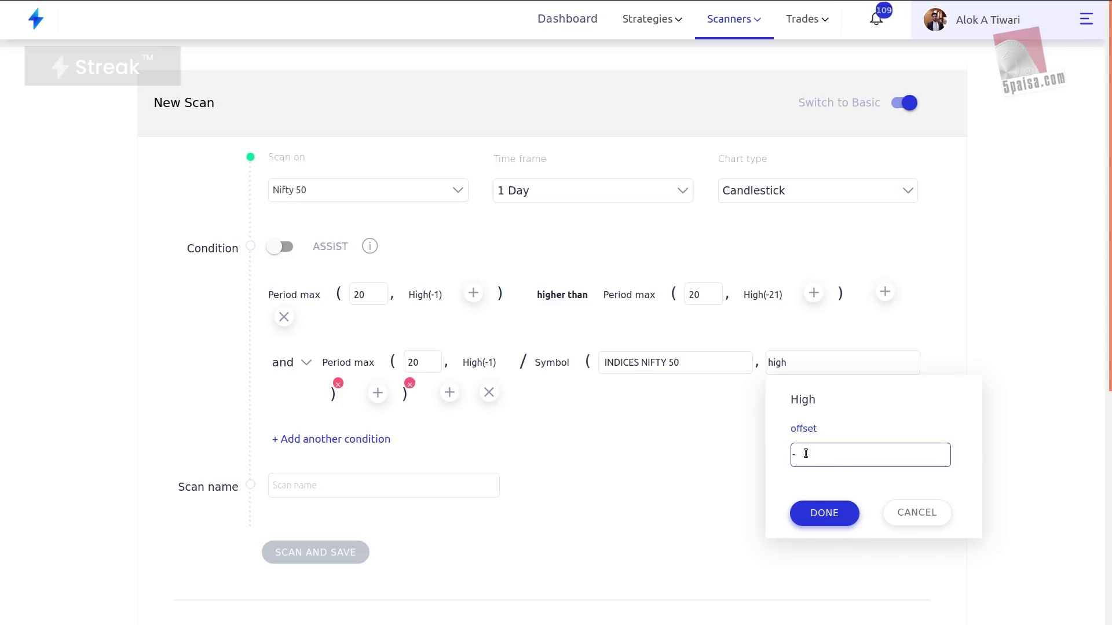
{"action": "type", "text": "-1"}
{"action": "left_click", "coordinate": [818, 526]}
{"action": "left_click", "coordinate": [910, 362]}
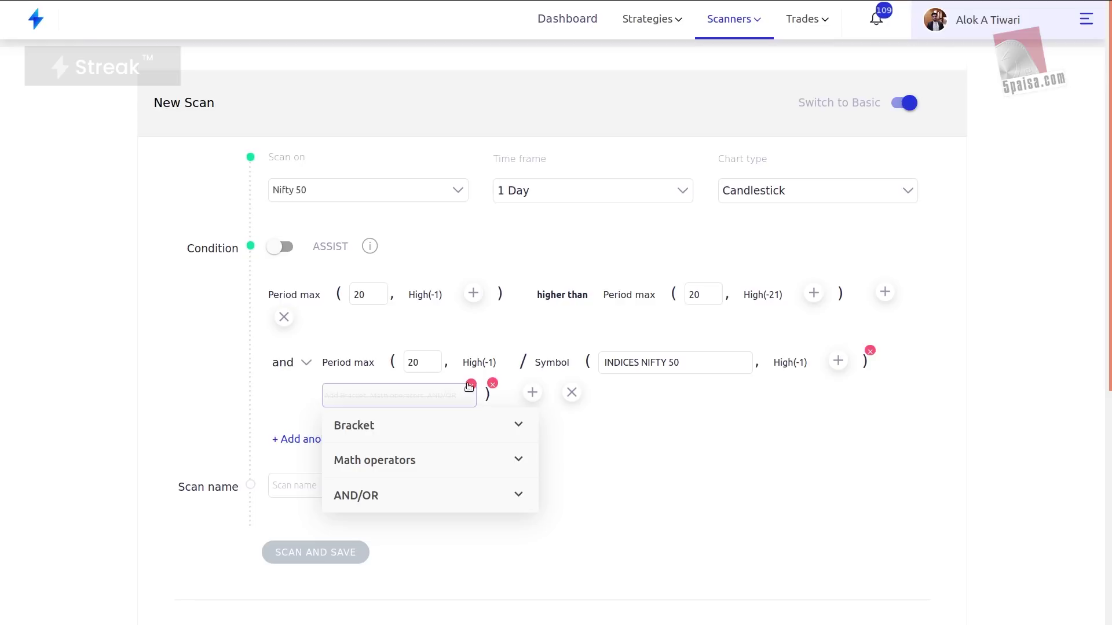
{"action": "left_click", "coordinate": [469, 385]}
Continue the second condition with the lower than comparator and another Period max function with period 20
{"action": "left_click", "coordinate": [377, 393]}
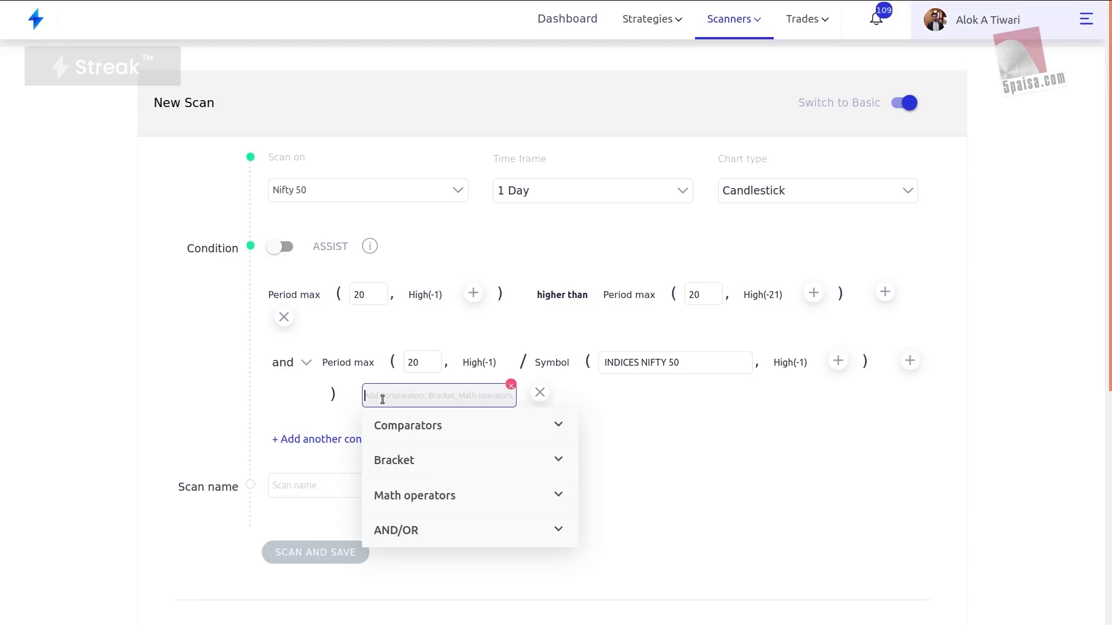
{"action": "type", "text": "lo"}
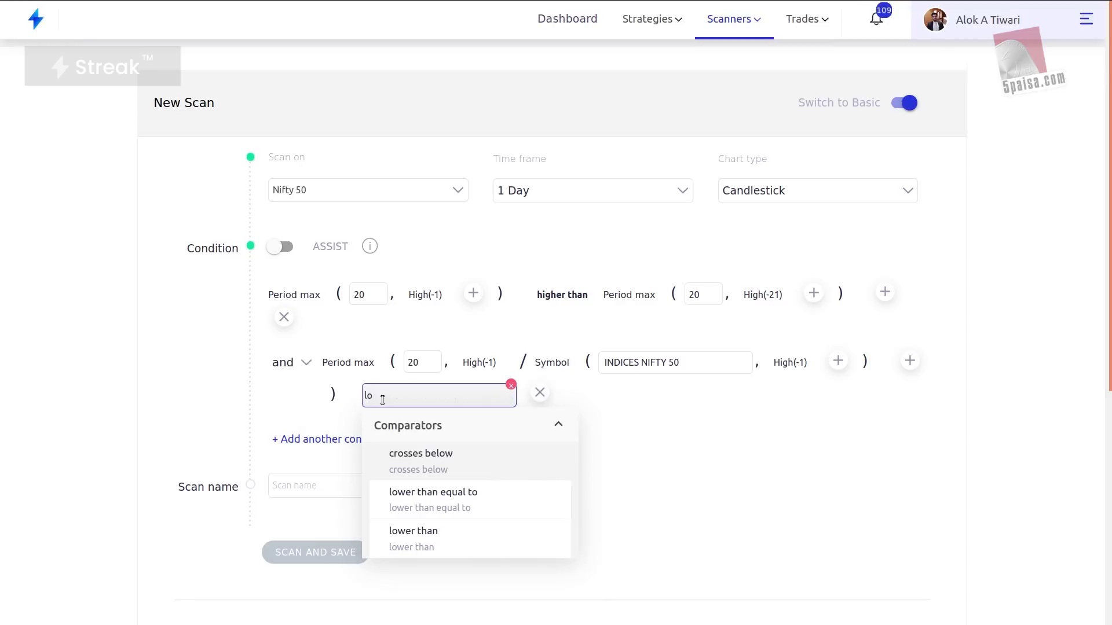
{"action": "left_click", "coordinate": [462, 544]}
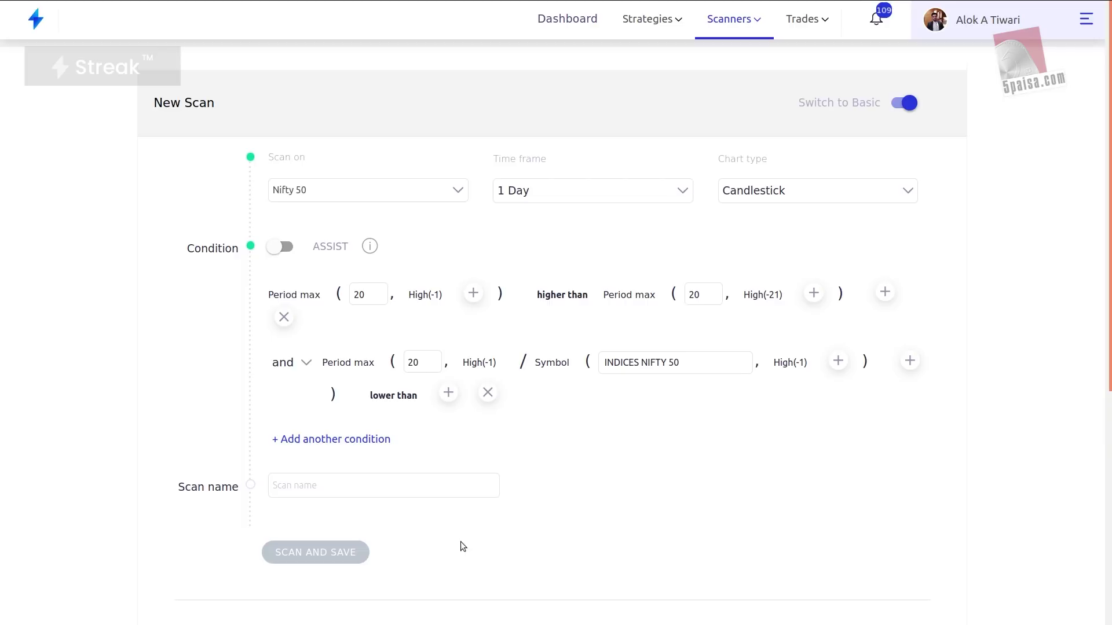
{"action": "left_click", "coordinate": [449, 395]}
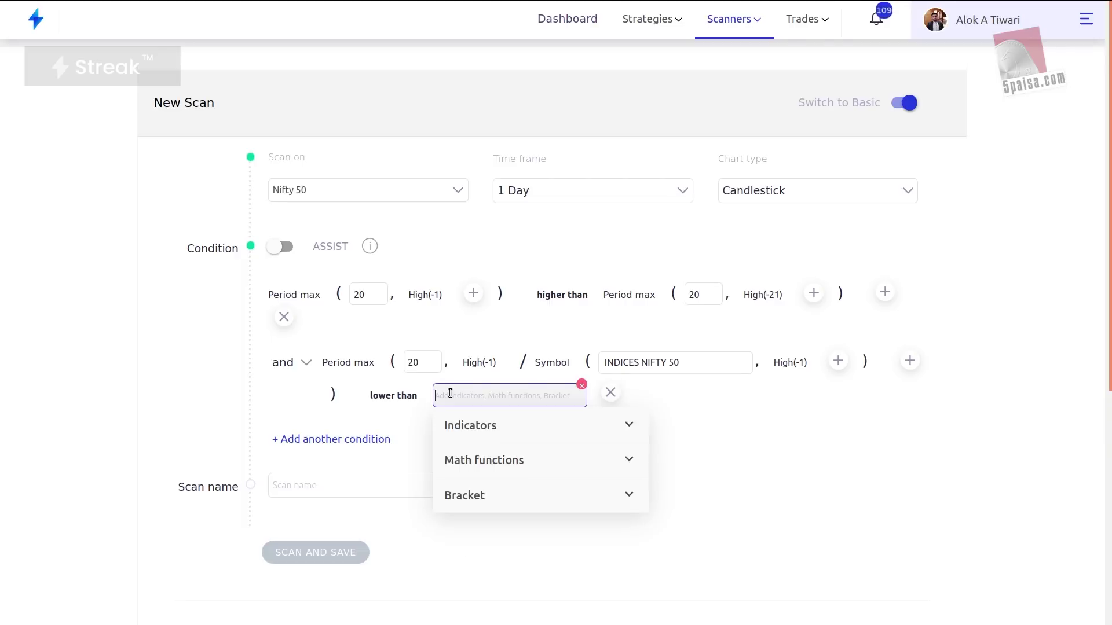
{"action": "type", "text": "perio"}
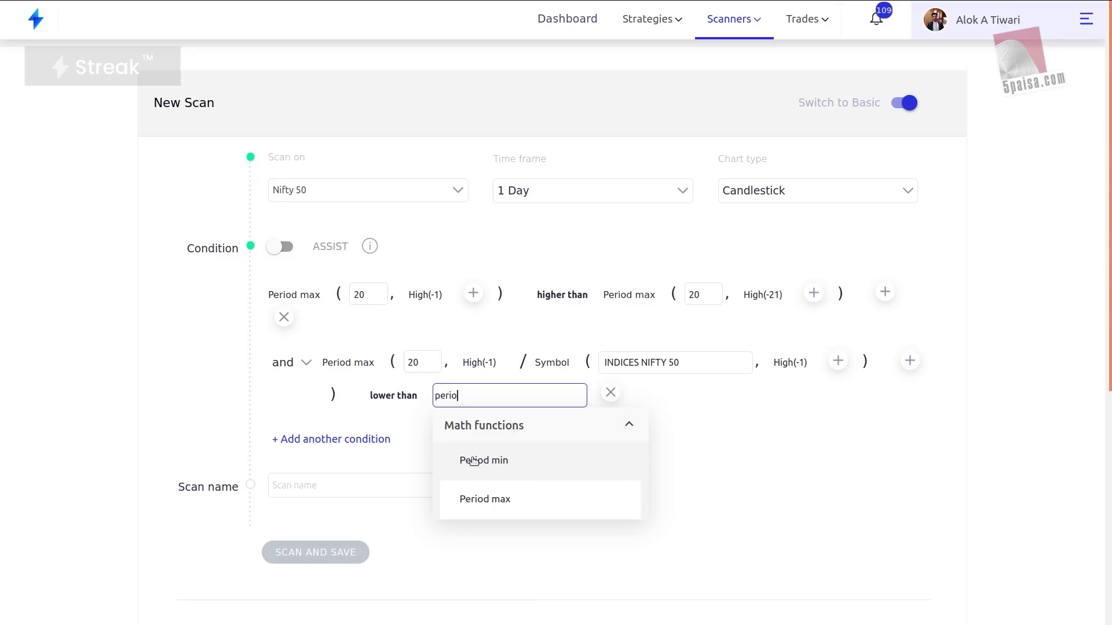
{"action": "left_click", "coordinate": [486, 499]}
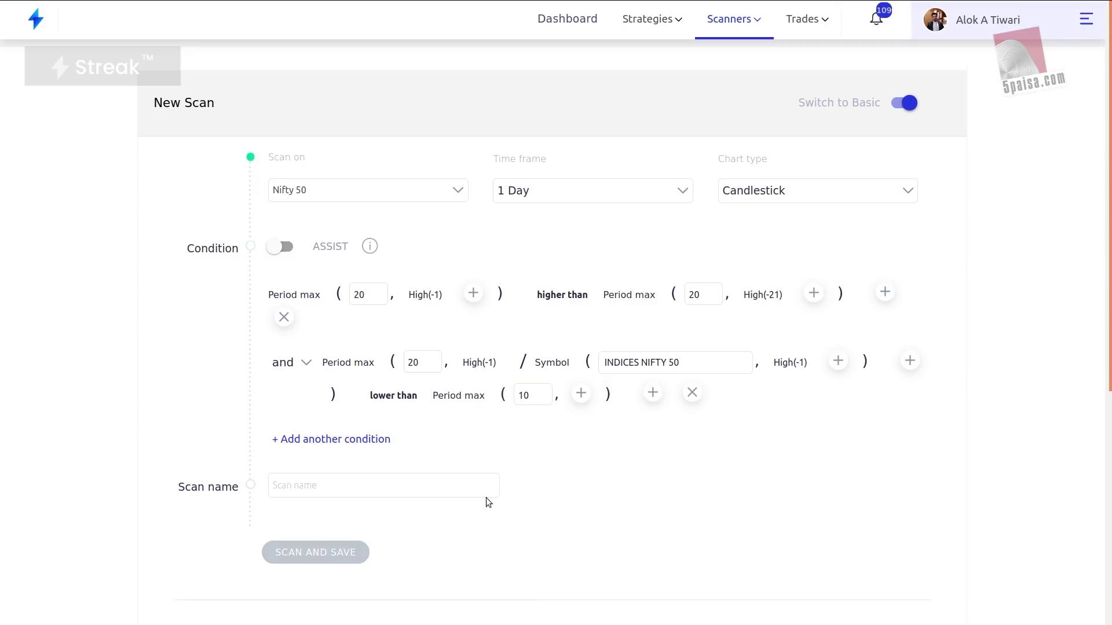
{"action": "double_click", "coordinate": [526, 396]}
{"action": "type", "text": "20"}
Add High with offset -21 inside the Period max after lower than in the second condition
{"action": "left_click", "coordinate": [581, 394]}
{"action": "type", "text": "high"}
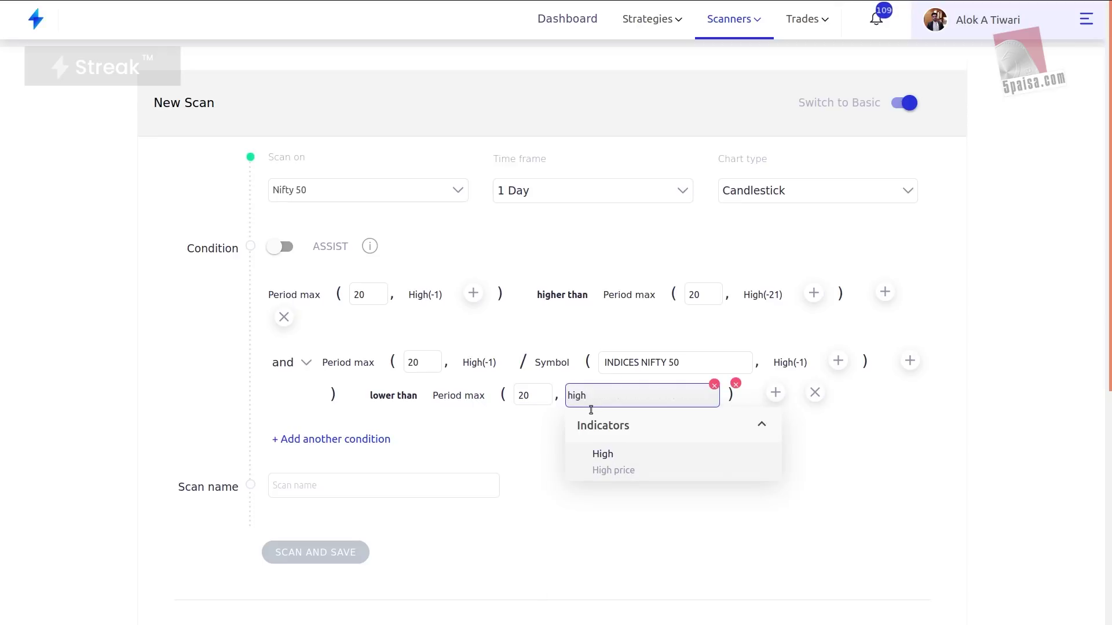
{"action": "left_click", "coordinate": [611, 462]}
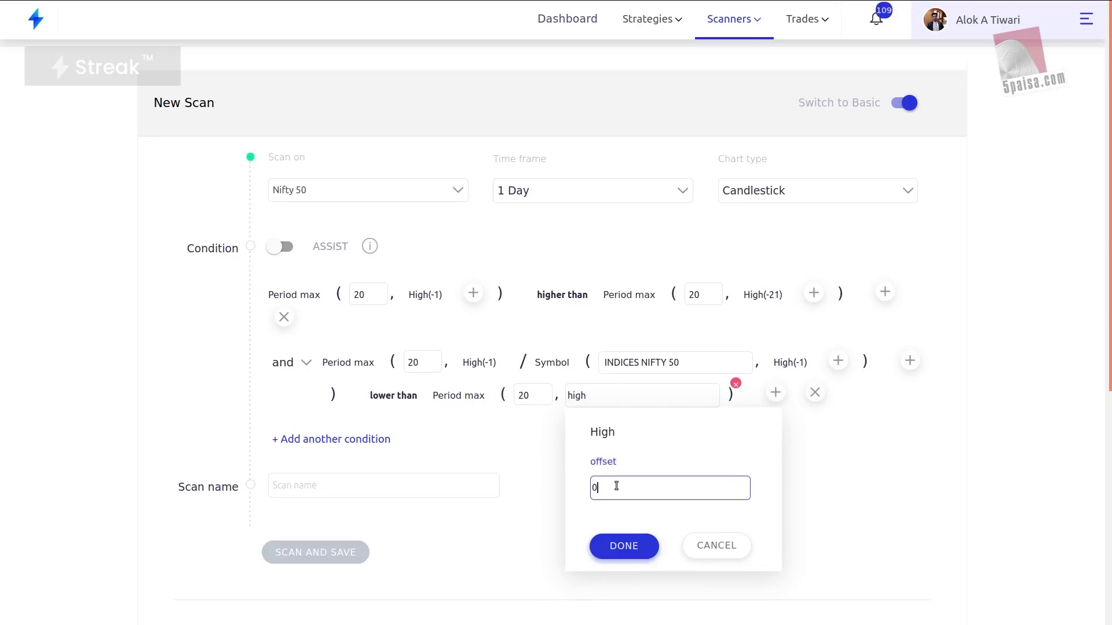
{"action": "key", "text": "BackSpace"}
{"action": "type", "text": "-21"}
{"action": "left_click", "coordinate": [628, 539]}
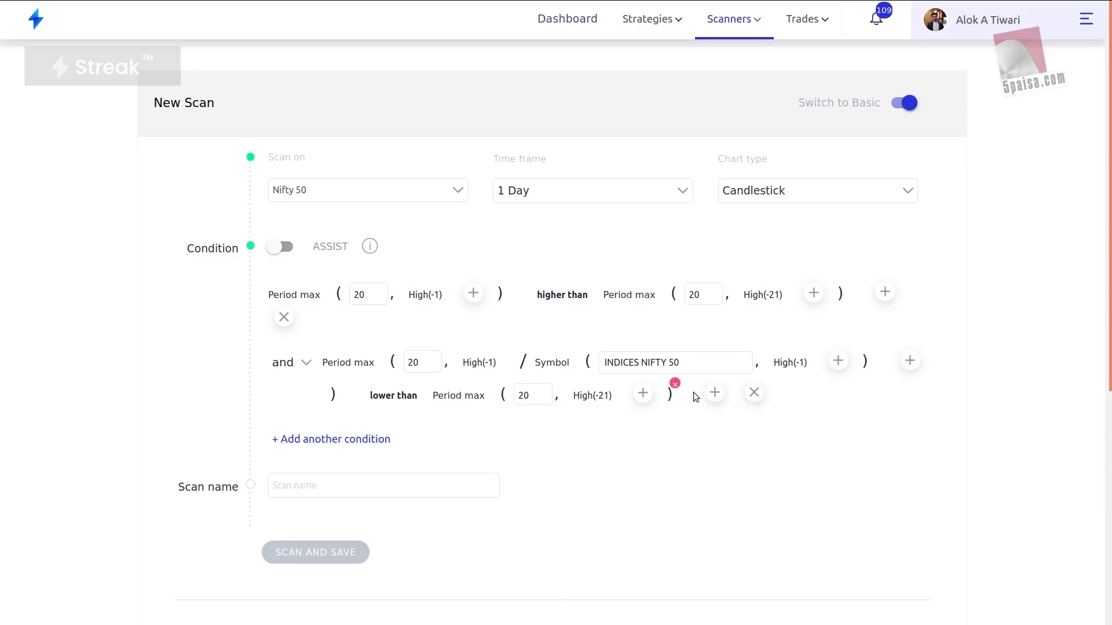
Divide High(-21) in the second condition by a Symbol function set to NIFTY 50 INDICES
{"action": "left_click", "coordinate": [642, 395]}
{"action": "type", "text": "/"}
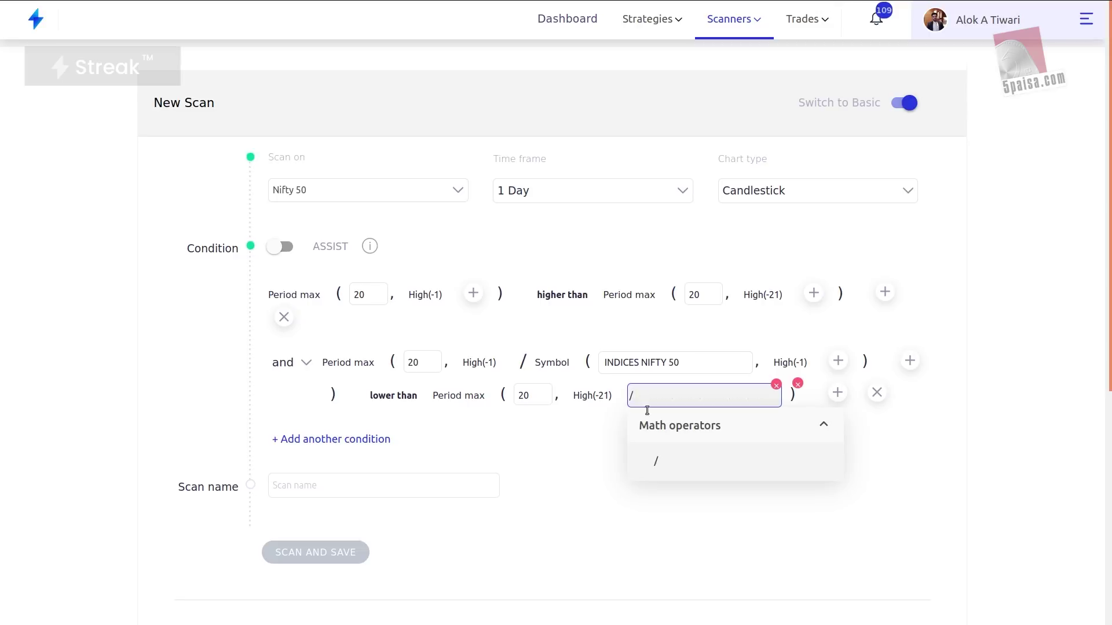
{"action": "left_click", "coordinate": [666, 460]}
{"action": "left_click", "coordinate": [665, 394]}
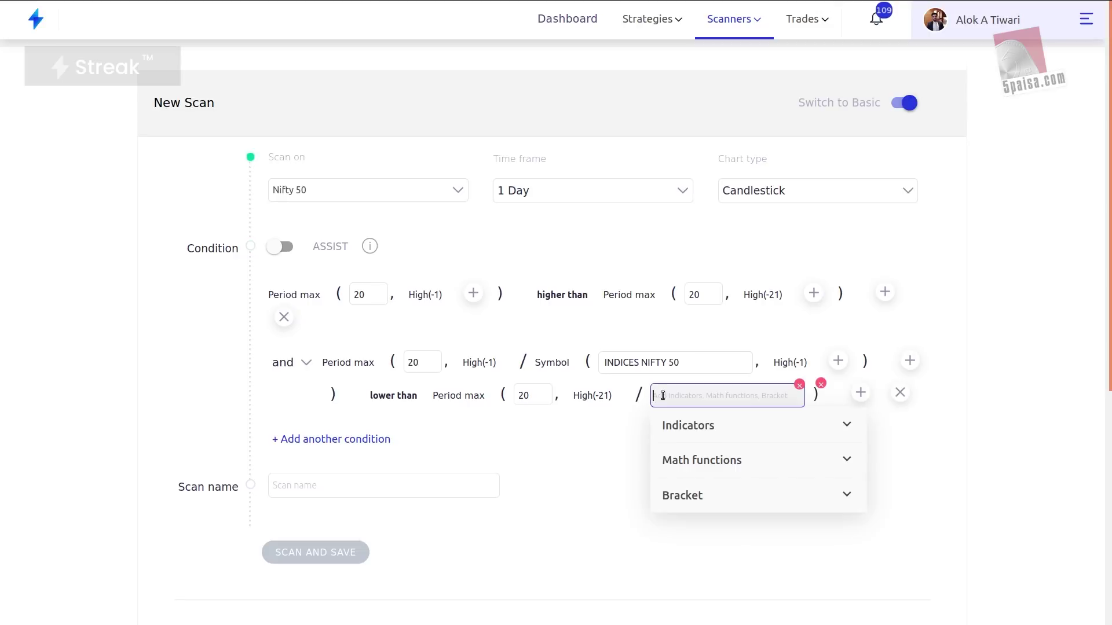
{"action": "type", "text": "sym"}
{"action": "left_click", "coordinate": [704, 458]}
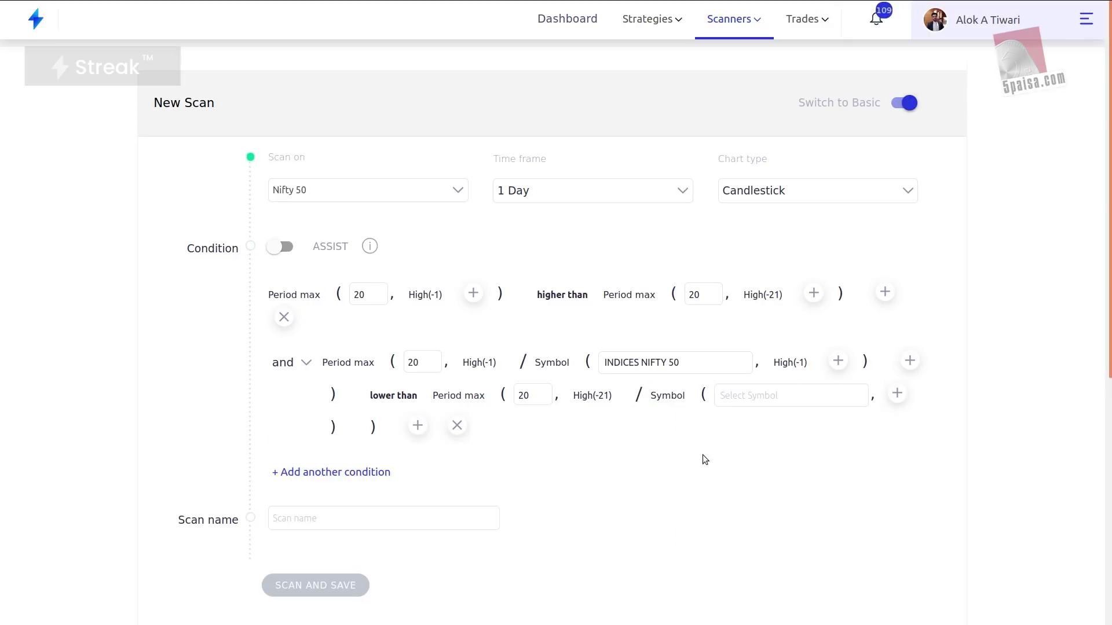
{"action": "left_click", "coordinate": [741, 396]}
{"action": "type", "text": "nifty 50"}
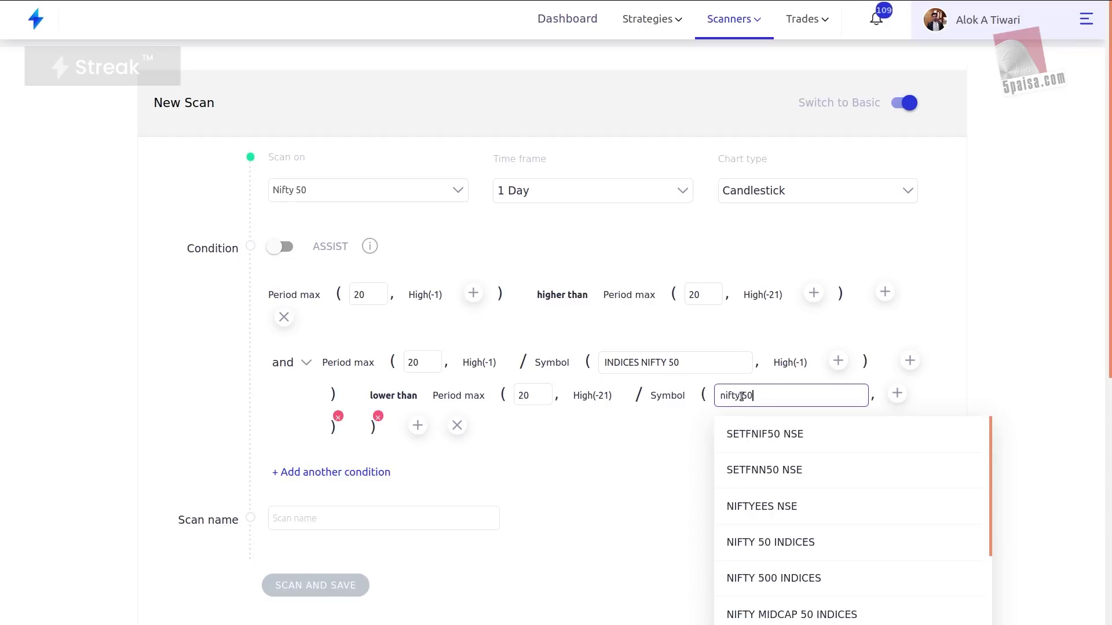
{"action": "left_click", "coordinate": [779, 538]}
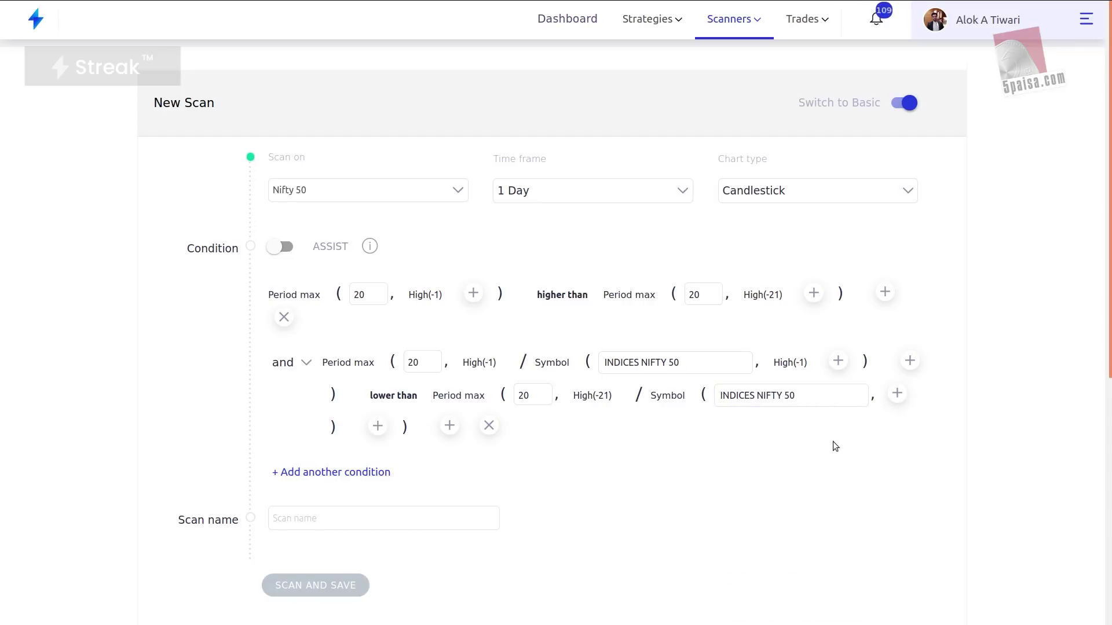
Add High with offset -21 inside the last Symbol function of the second condition
{"action": "left_click", "coordinate": [897, 393]}
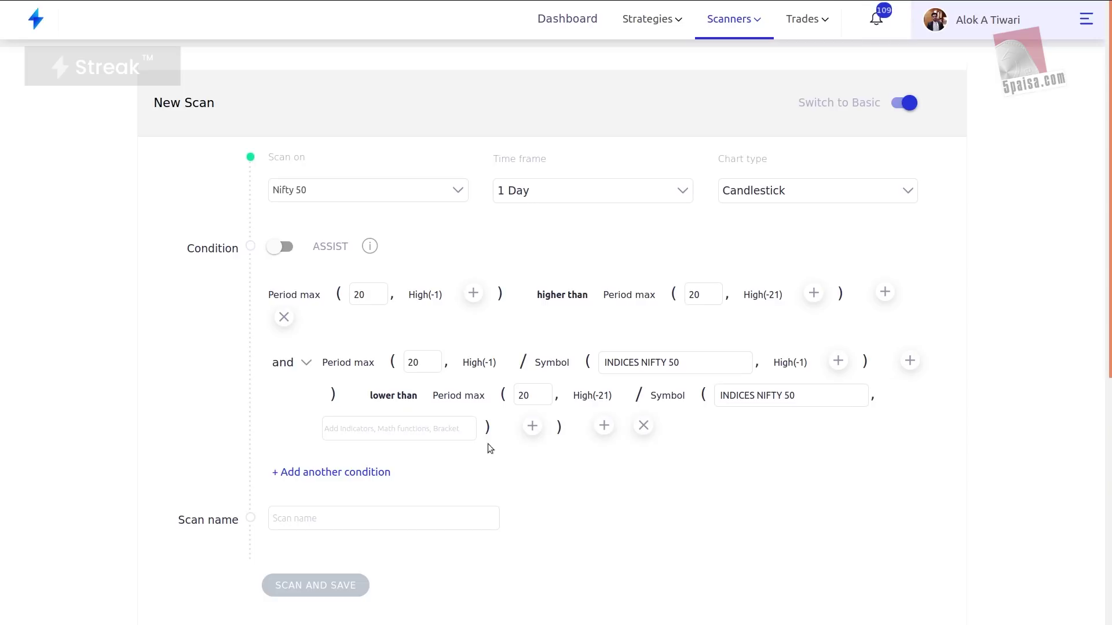
{"action": "left_click", "coordinate": [366, 435]}
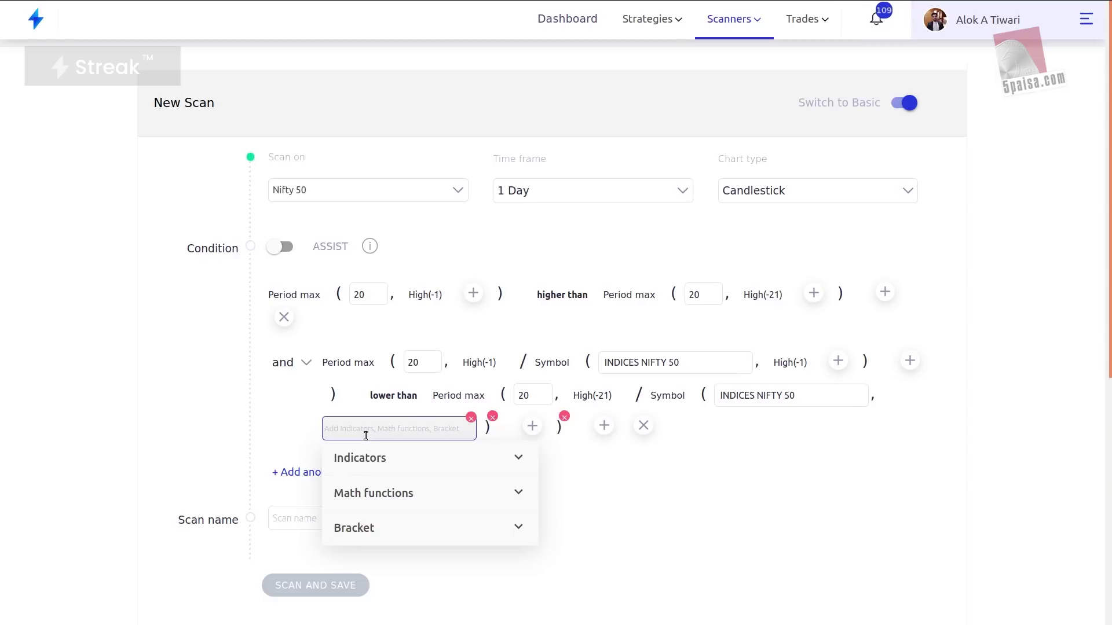
{"action": "type", "text": "high"}
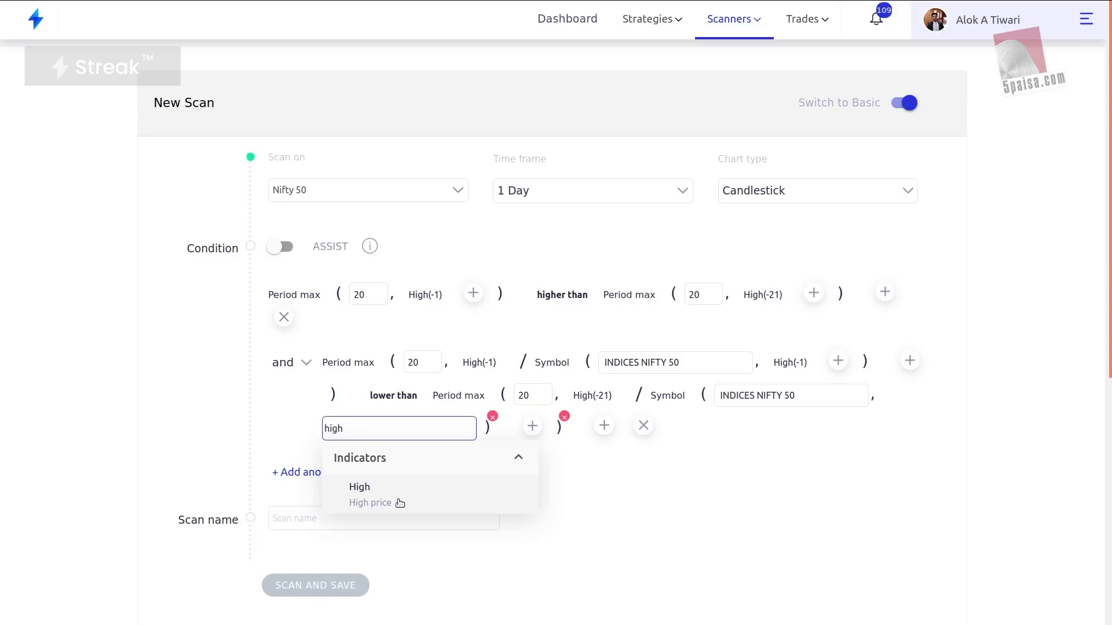
{"action": "left_click", "coordinate": [398, 499]}
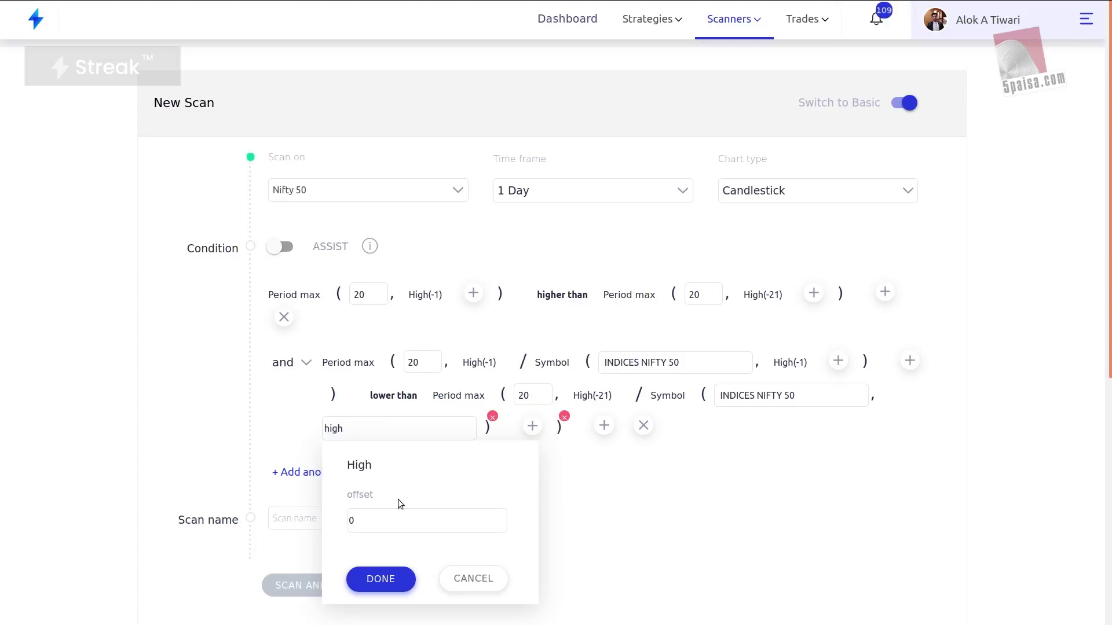
{"action": "left_click", "coordinate": [405, 527]}
{"action": "key", "text": "BackSpace"}
{"action": "type", "text": "-21"}
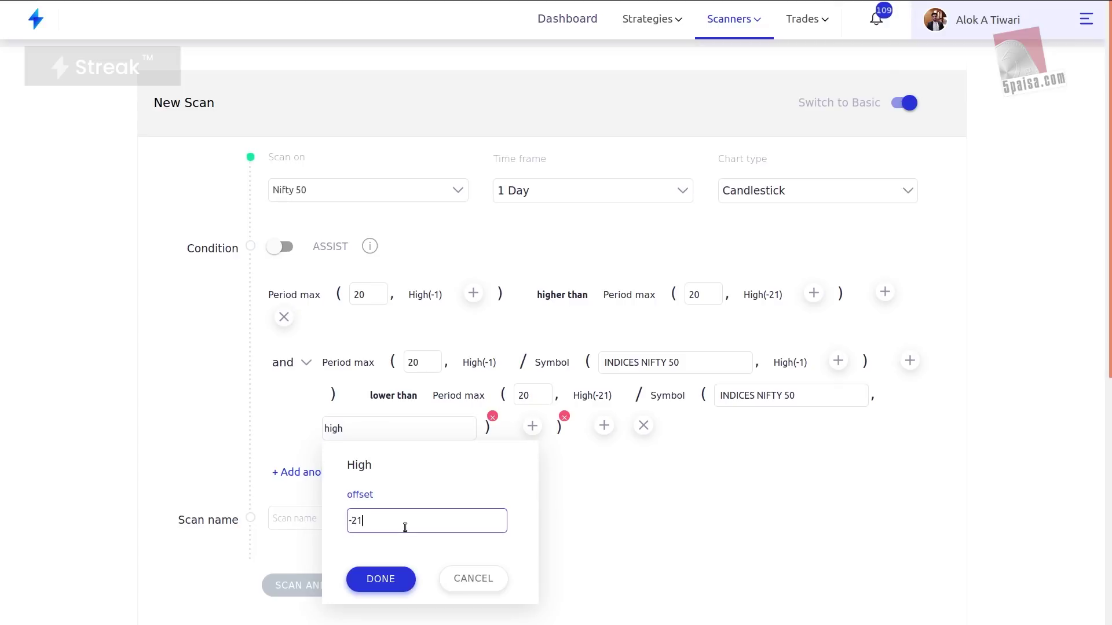
{"action": "left_click", "coordinate": [399, 574]}
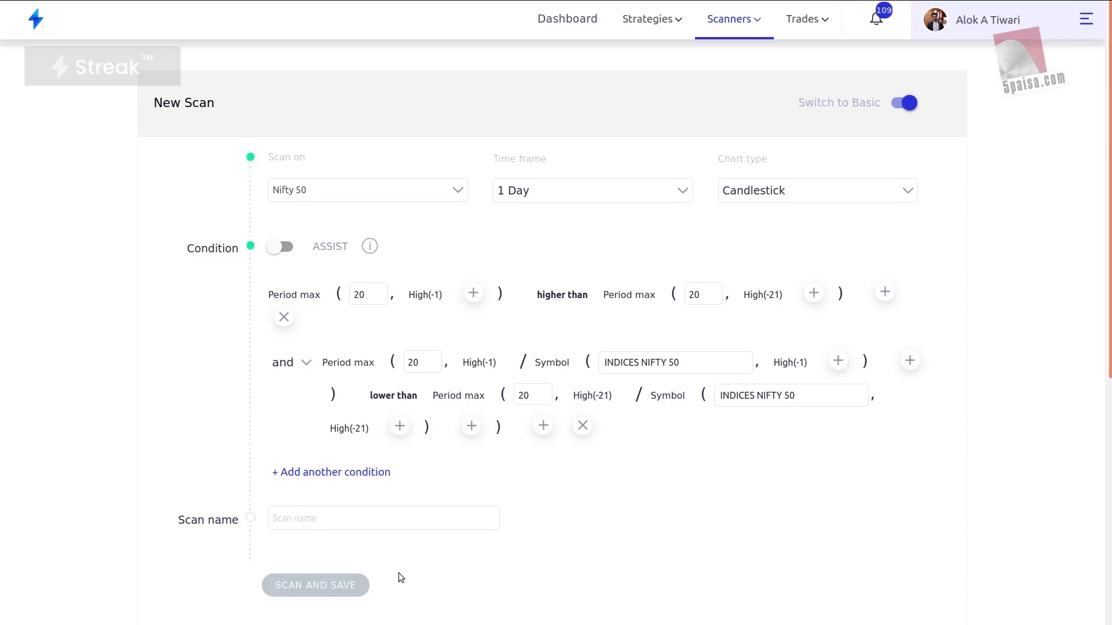
Name the scan "RS Bearish Divergence"
{"action": "scroll", "coordinate": [398, 572], "scroll_direction": "down", "scroll_amount": 1}
{"action": "left_click", "coordinate": [322, 466]}
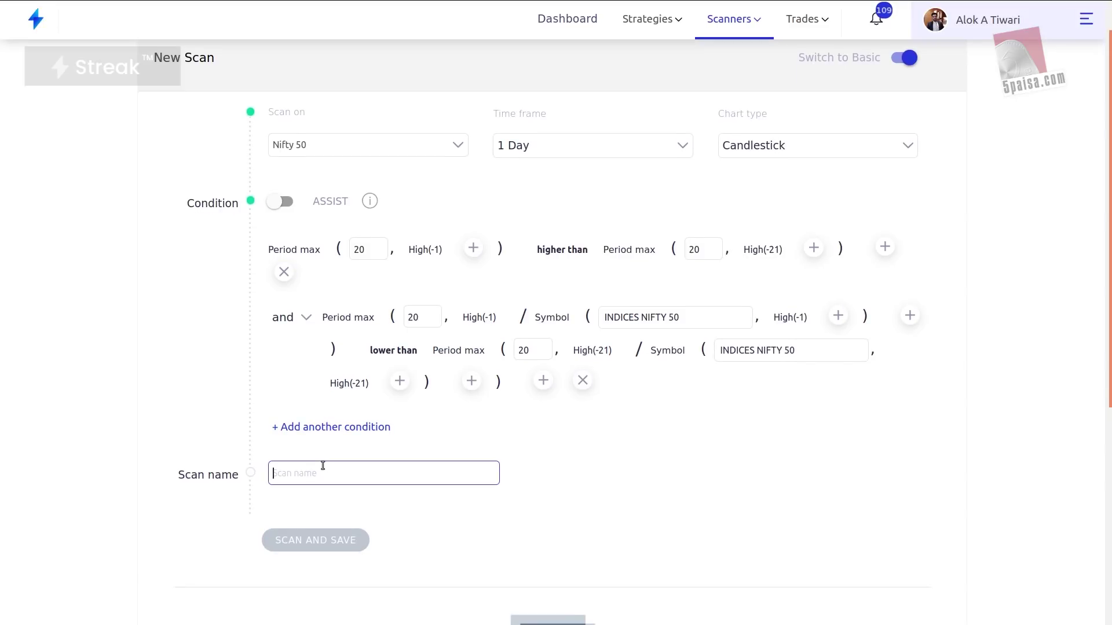
{"action": "type", "text": "RS Bearish"}
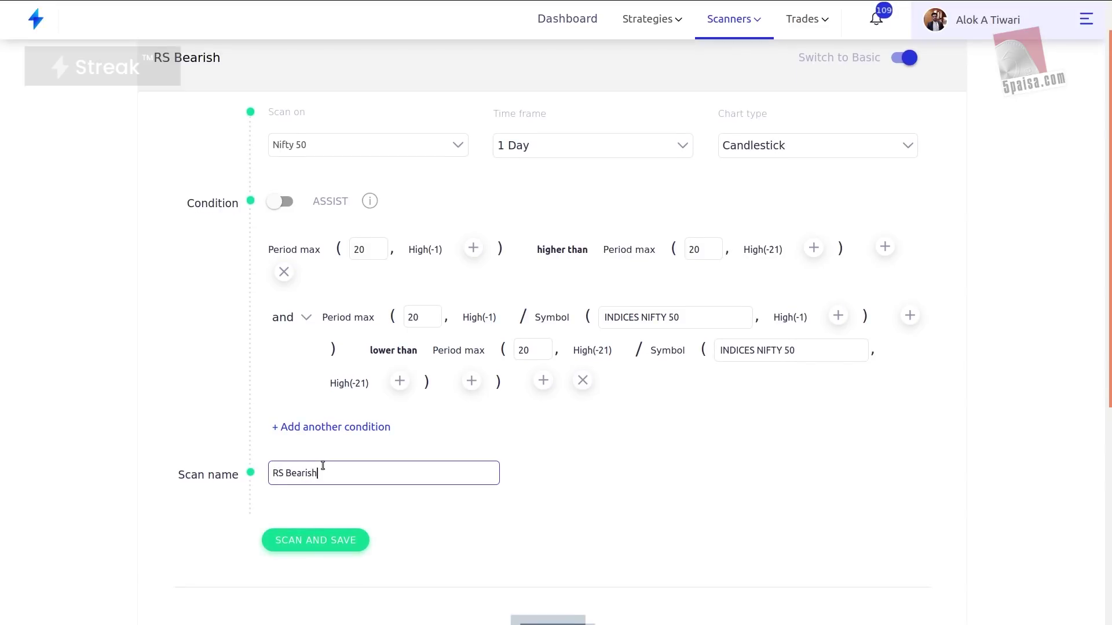
{"action": "type", "text": " Divergence"}
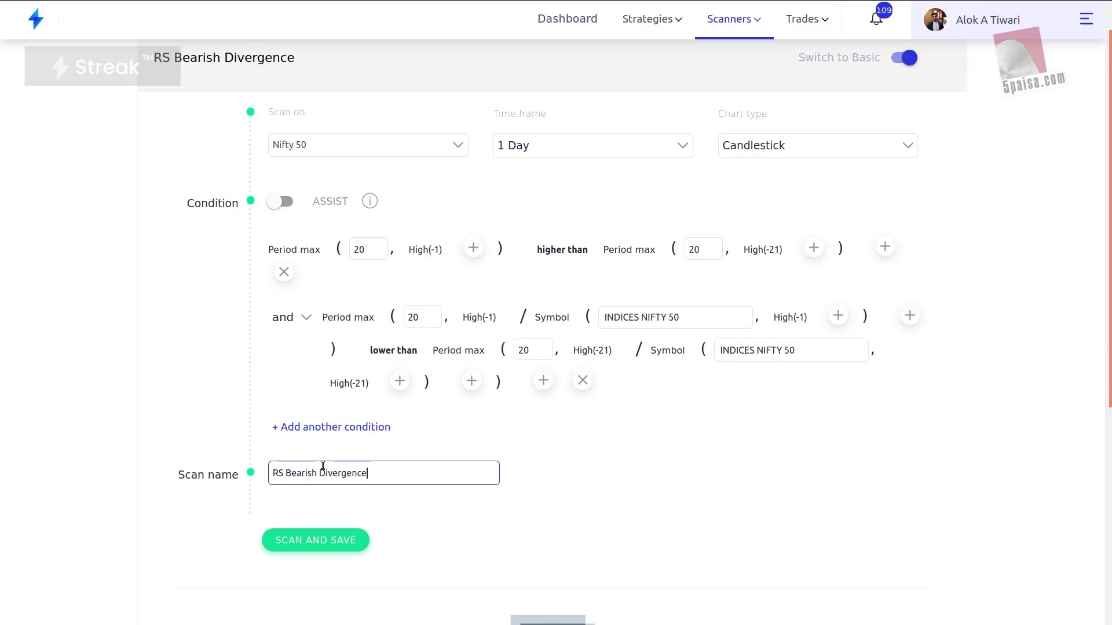
Try to save the scan, rename it "RS Bearish Divergence 34", and run and save it again
{"action": "left_click", "coordinate": [325, 534]}
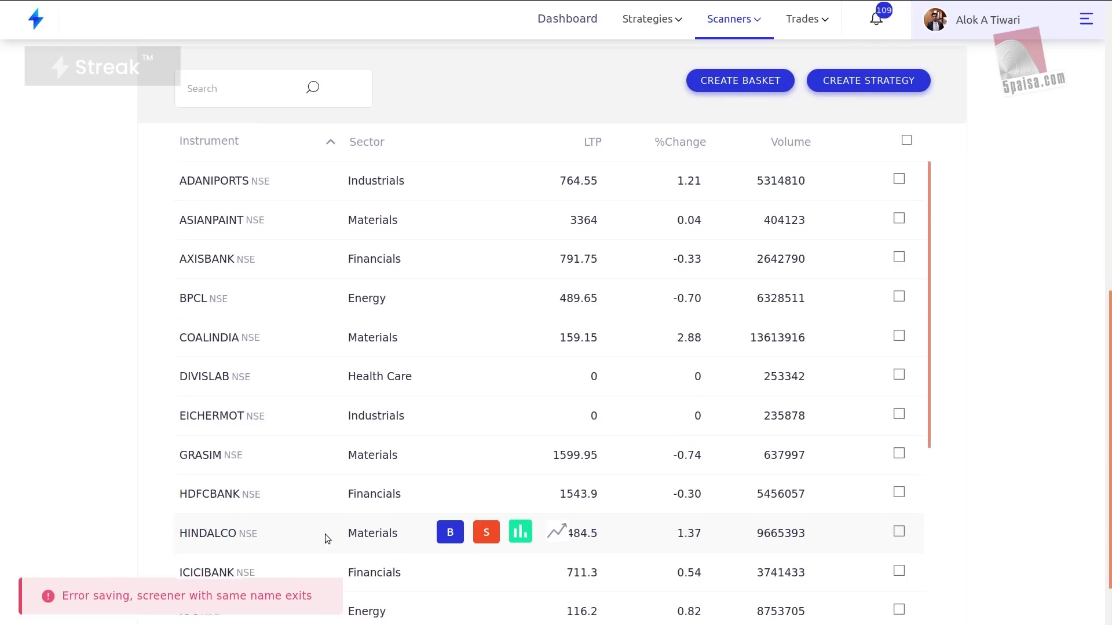
{"action": "scroll", "coordinate": [367, 397], "scroll_direction": "up", "scroll_amount": 5}
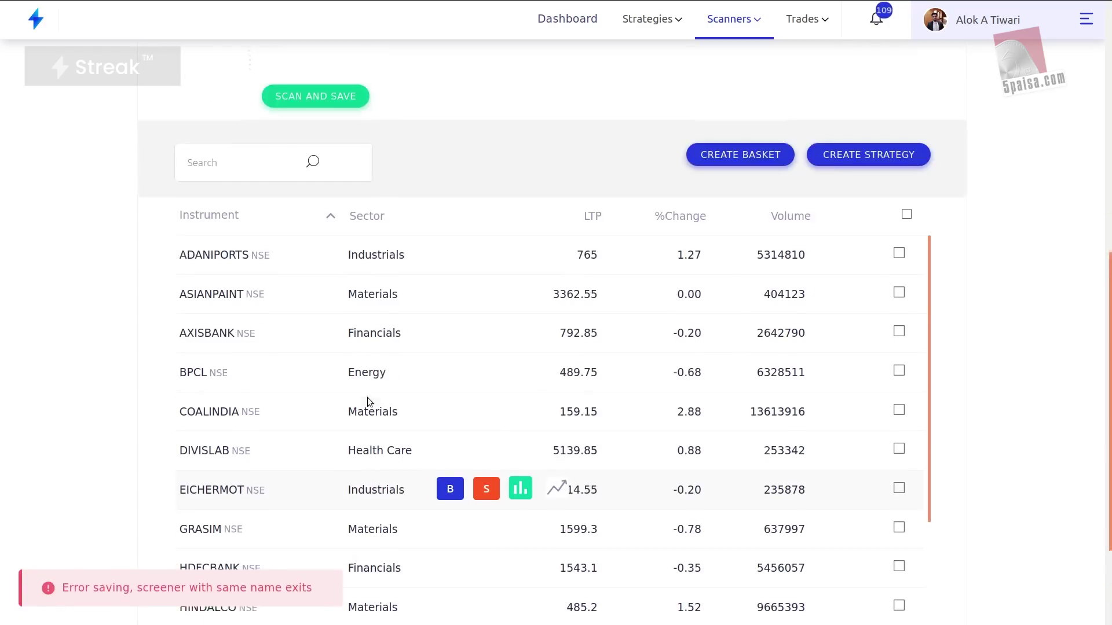
{"action": "left_click", "coordinate": [382, 235]}
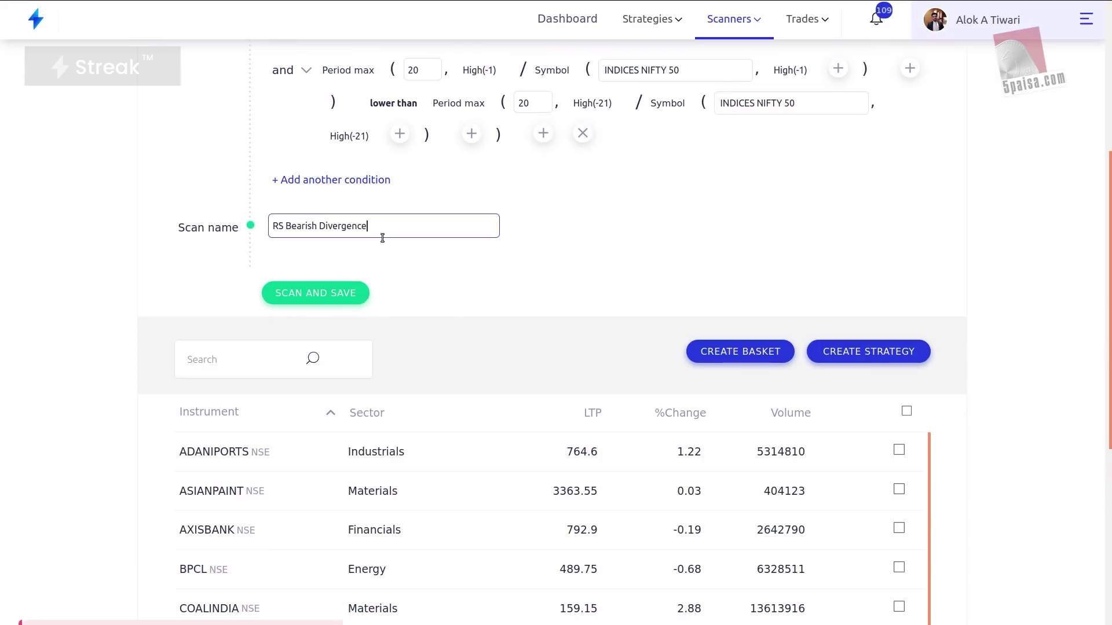
{"action": "type", "text": "34"}
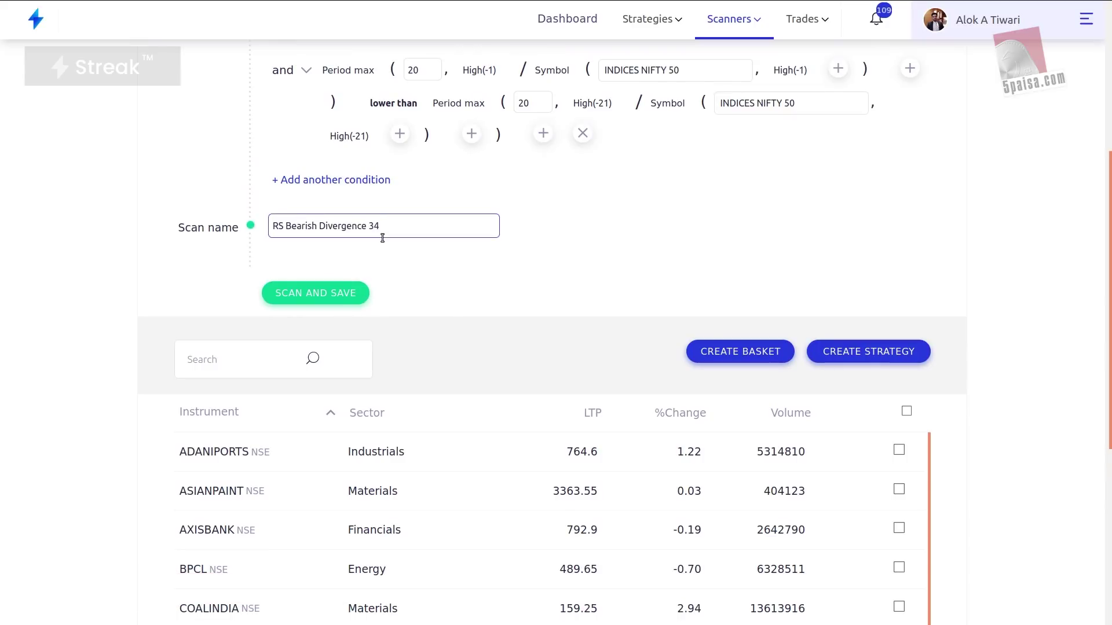
{"action": "left_click", "coordinate": [339, 291]}
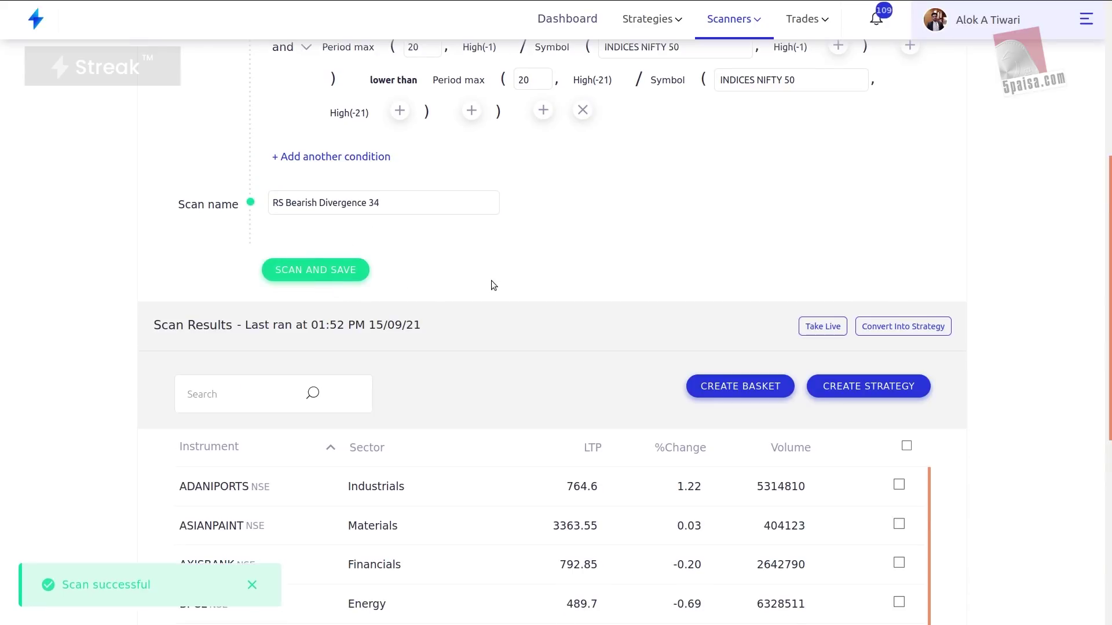
{"action": "scroll", "coordinate": [490, 282], "scroll_direction": "down", "scroll_amount": 6}
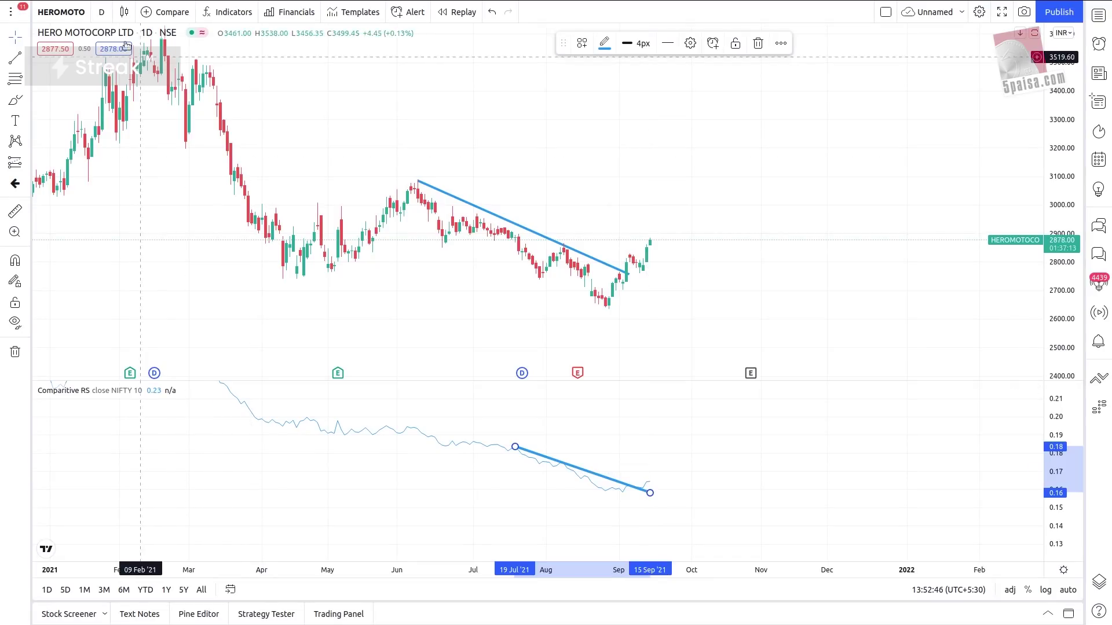
Switch to the TradingView chart and load the NSE symbol ASIANPAINT
{"action": "left_click", "coordinate": [64, 12]}
{"action": "type", "text": "ASIANP"}
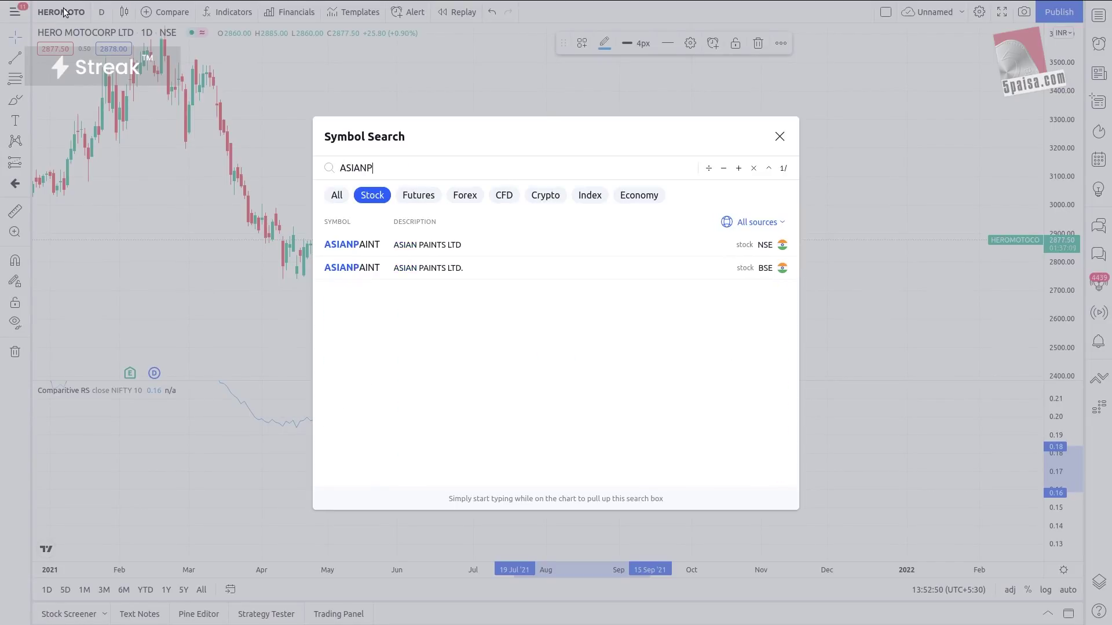
{"action": "left_click", "coordinate": [460, 250]}
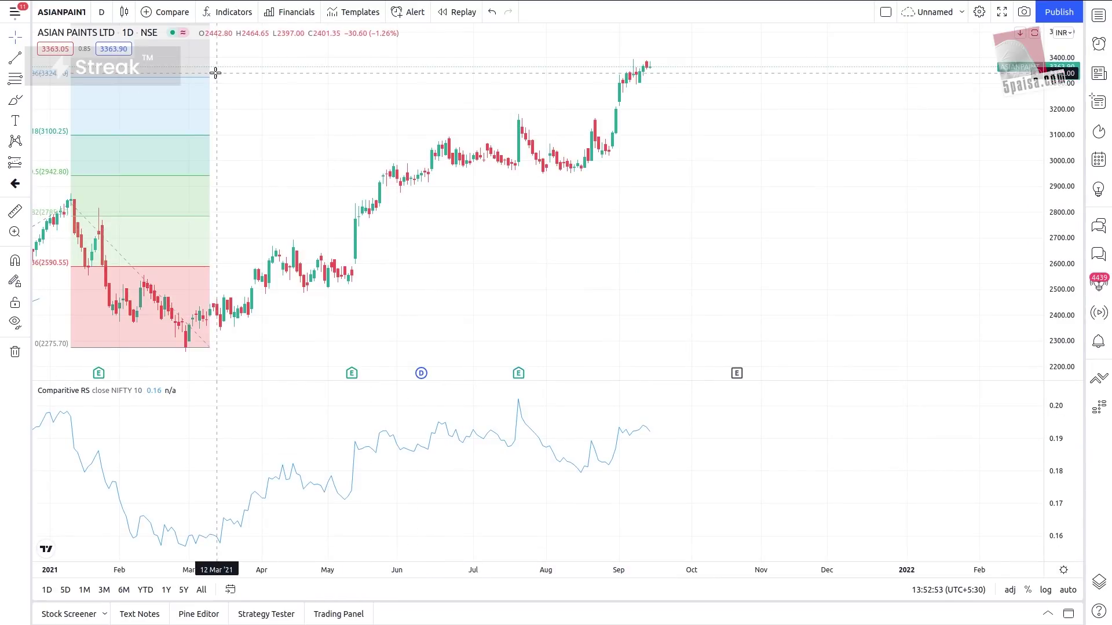
{"action": "left_click_drag", "start_coordinate": [306, 131], "coordinate": [256, 132]}
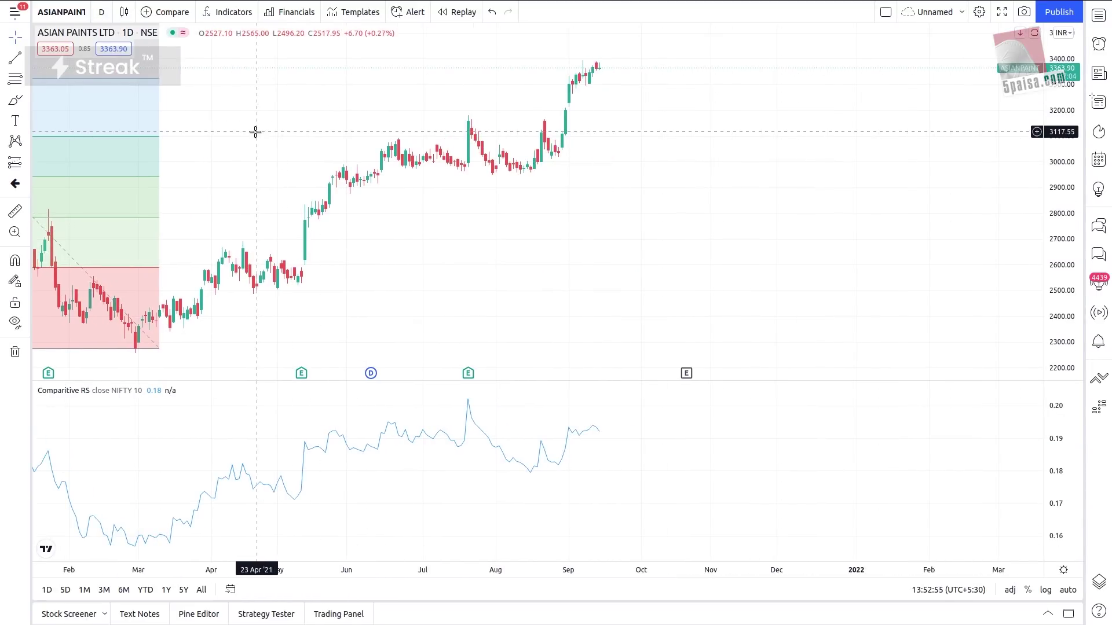
Draw a trend line on the Asian Paints price chart from about 3158 on 20 Jul '21 to about 3405 on 16 Sep '21
{"action": "left_click", "coordinate": [15, 59]}
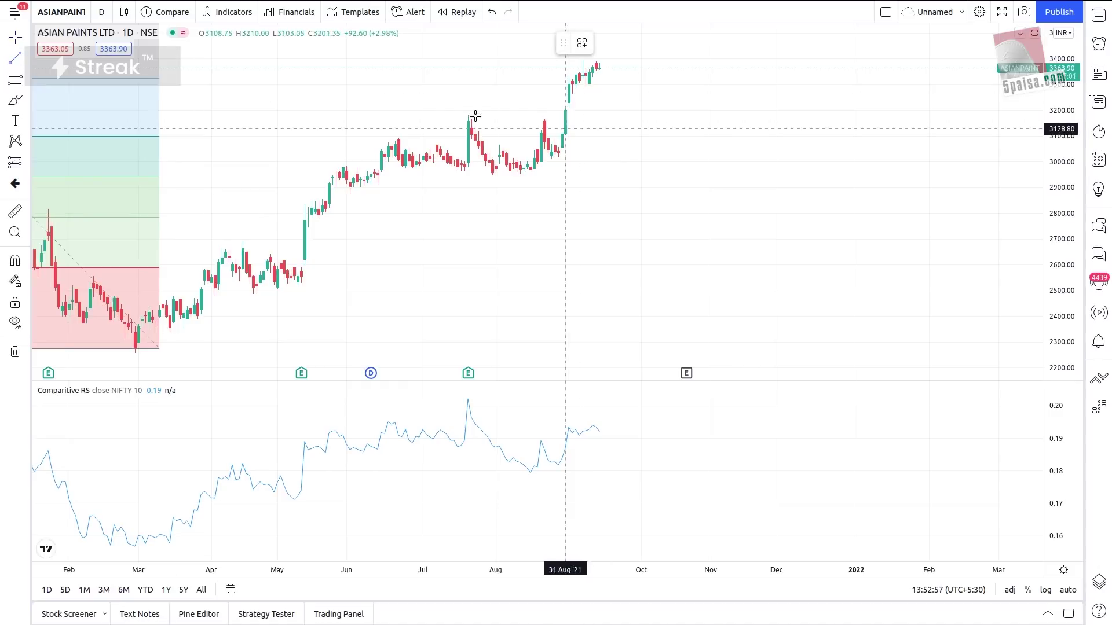
{"action": "left_click", "coordinate": [468, 121]}
{"action": "left_click", "coordinate": [617, 58]}
{"action": "left_click_drag", "start_coordinate": [617, 57], "coordinate": [602, 57]}
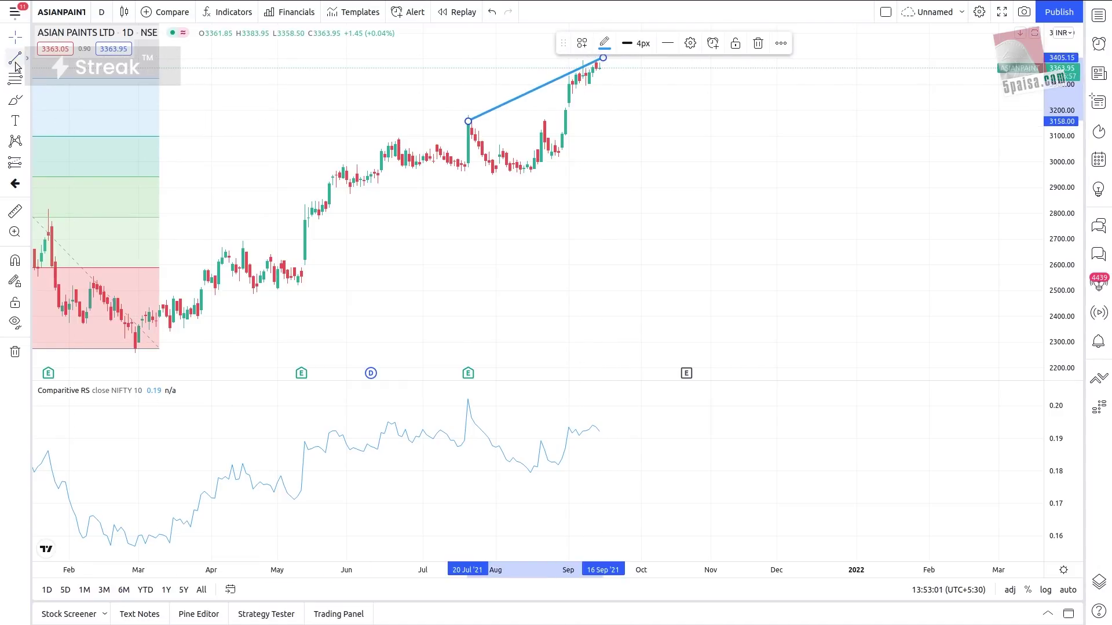
Draw a second trend line on the Comparitive RS indicator from its 20 Jul '21 peak to its mid-September end
{"action": "left_click", "coordinate": [96, 143]}
{"action": "key", "text": "alt+t"}
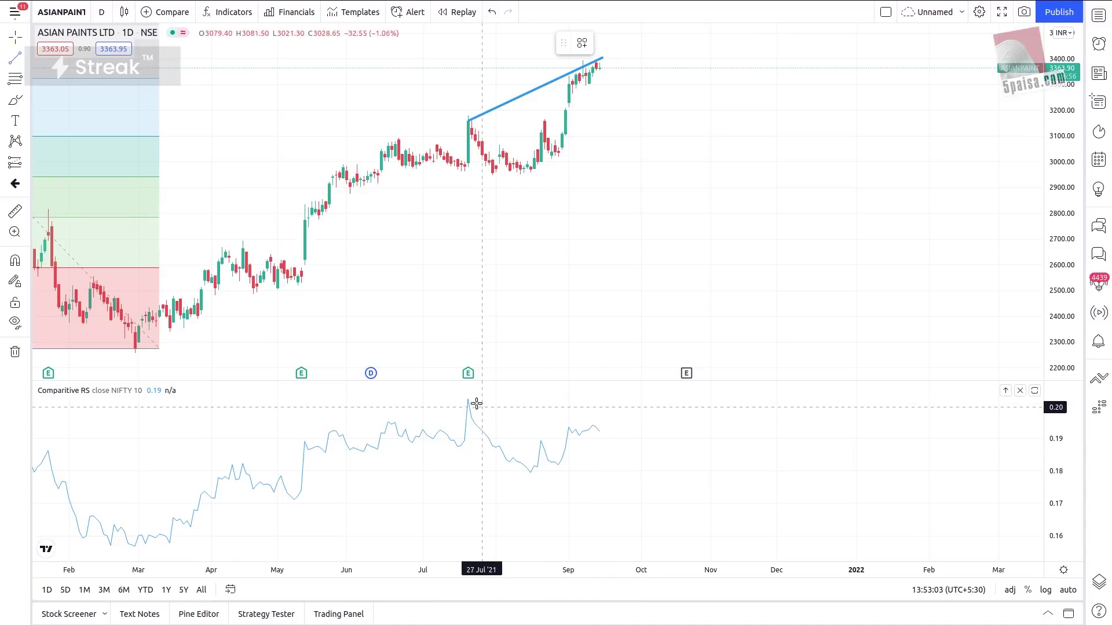
{"action": "left_click", "coordinate": [468, 400]}
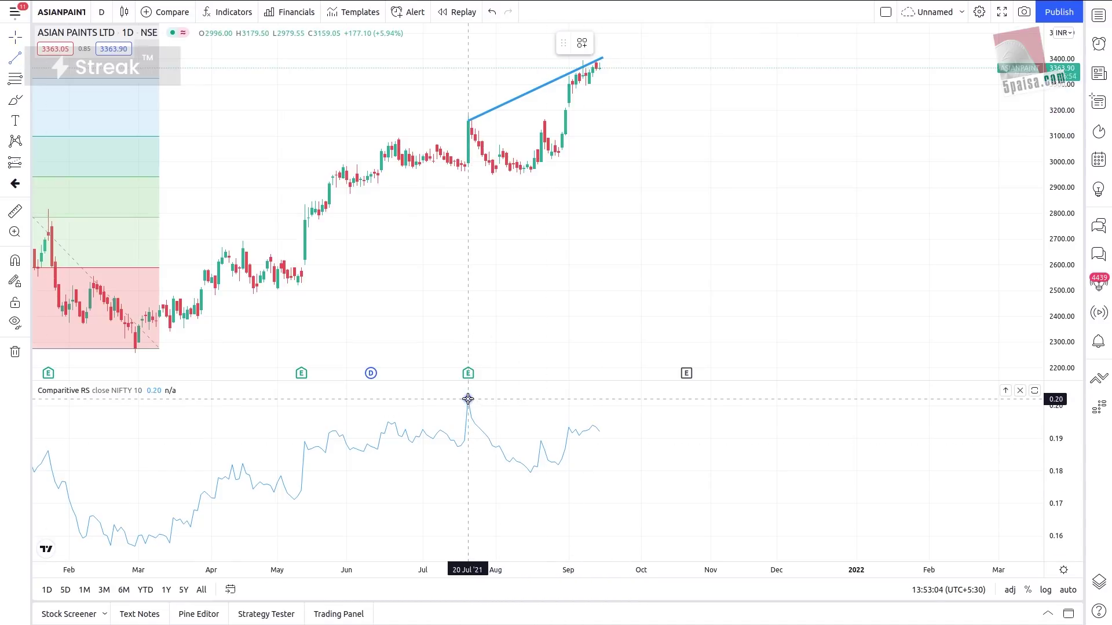
{"action": "left_click", "coordinate": [603, 427]}
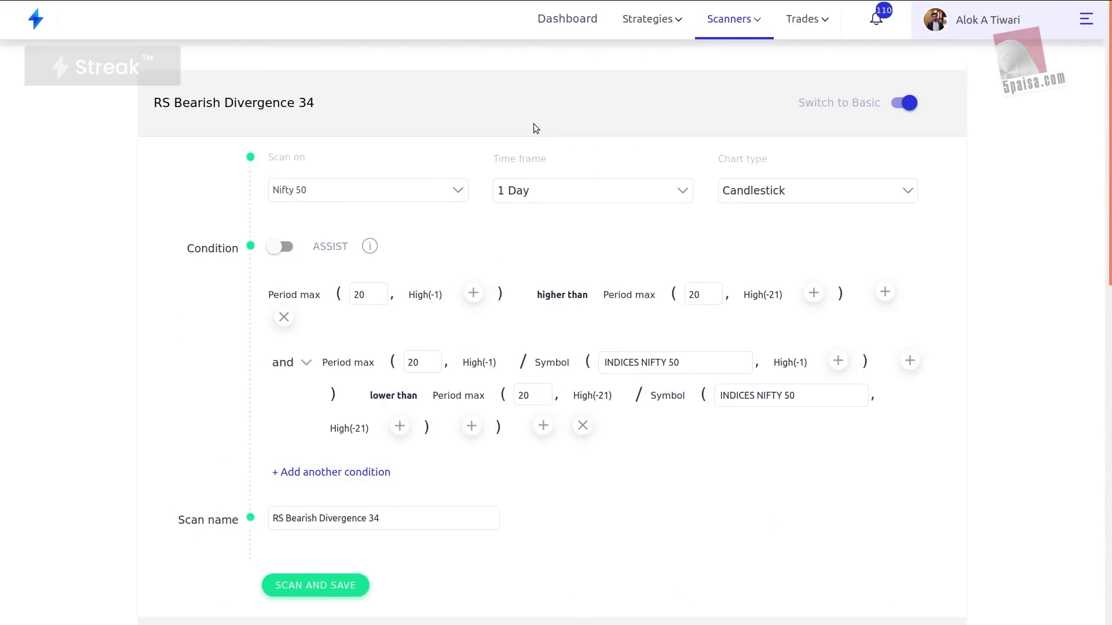
Switch between the Strategy Example - 2 slide and Streak to review the scan's conditions, results and live options
{"action": "key", "text": "alt+Tab"}
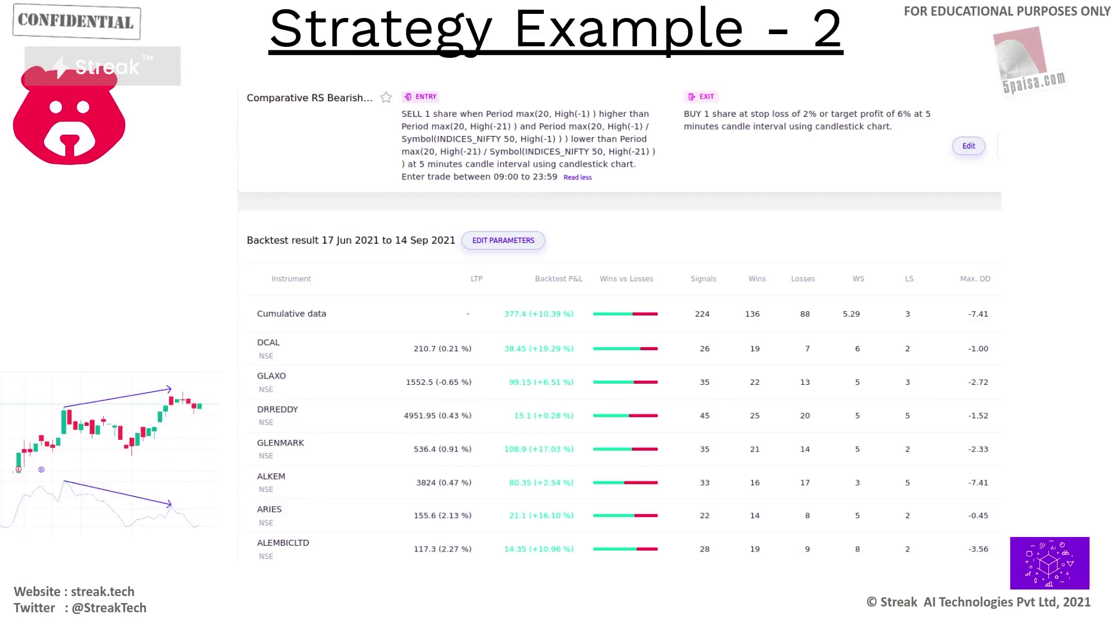
{"action": "key", "text": "alt+Tab"}
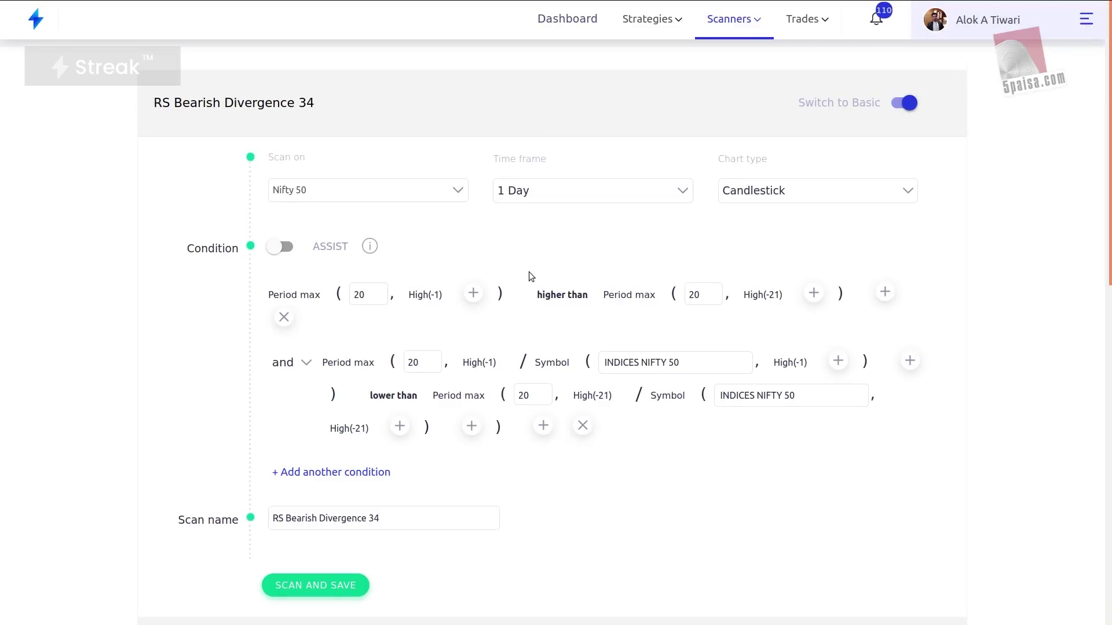
{"action": "scroll", "coordinate": [529, 272], "scroll_direction": "down", "scroll_amount": 10}
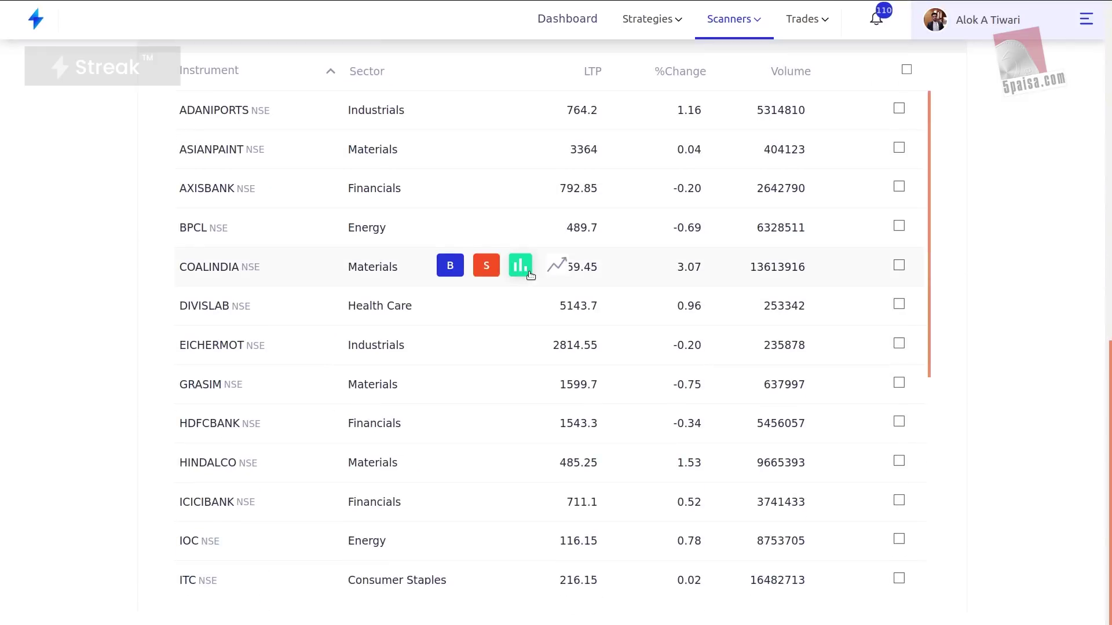
{"action": "scroll", "coordinate": [529, 272], "scroll_direction": "up", "scroll_amount": 9}
{"action": "scroll", "coordinate": [529, 272], "scroll_direction": "down", "scroll_amount": 3}
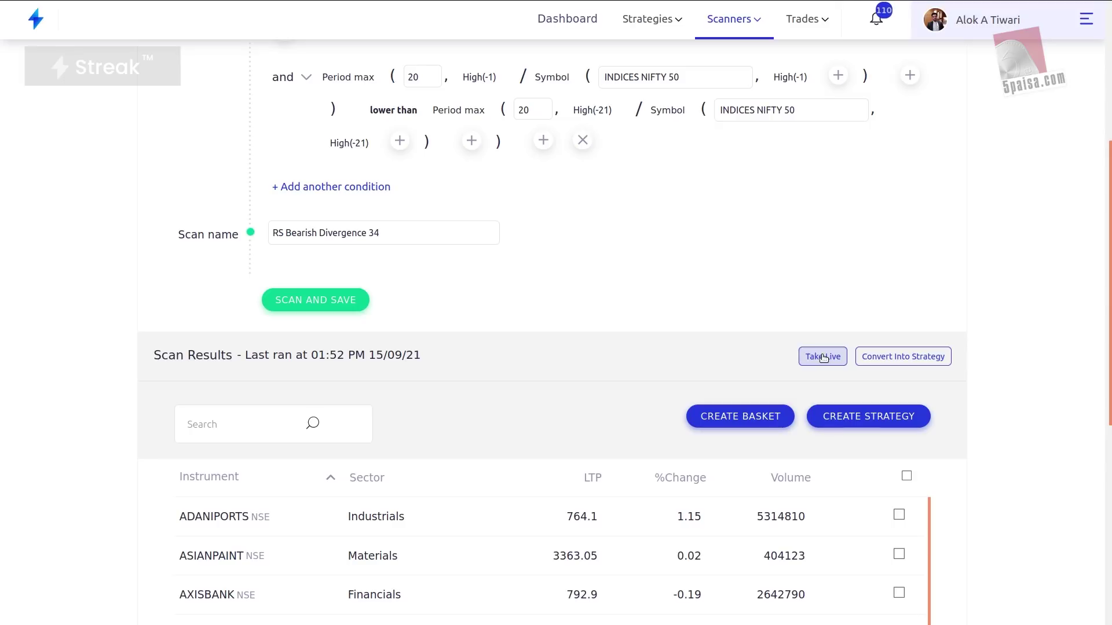
{"action": "scroll", "coordinate": [594, 287], "scroll_direction": "up", "scroll_amount": 5}
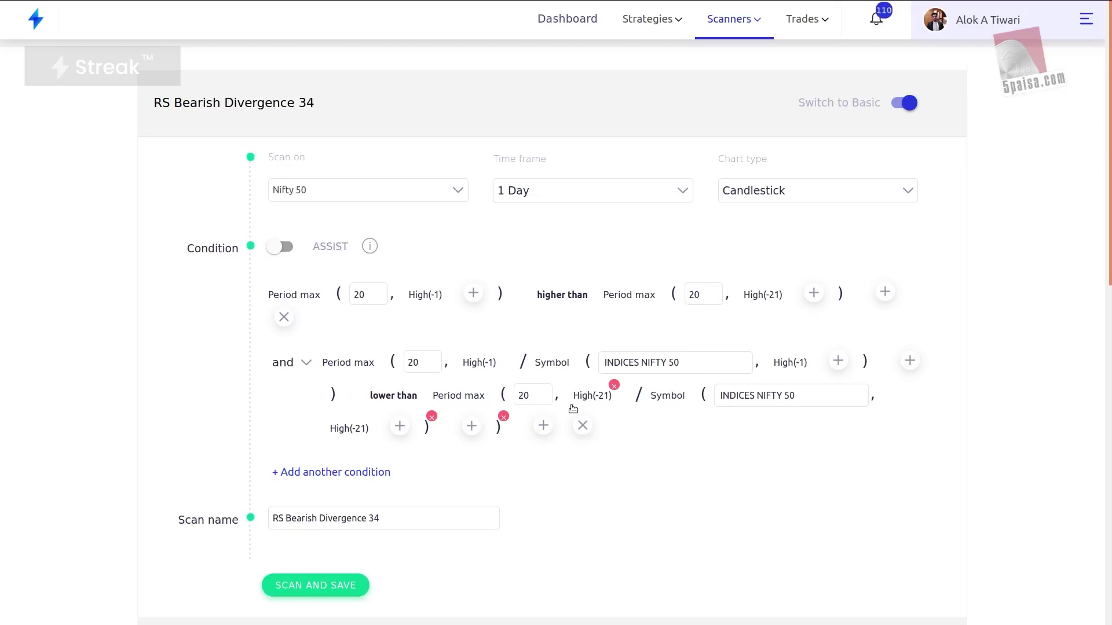
{"action": "scroll", "coordinate": [665, 457], "scroll_direction": "down", "scroll_amount": 5}
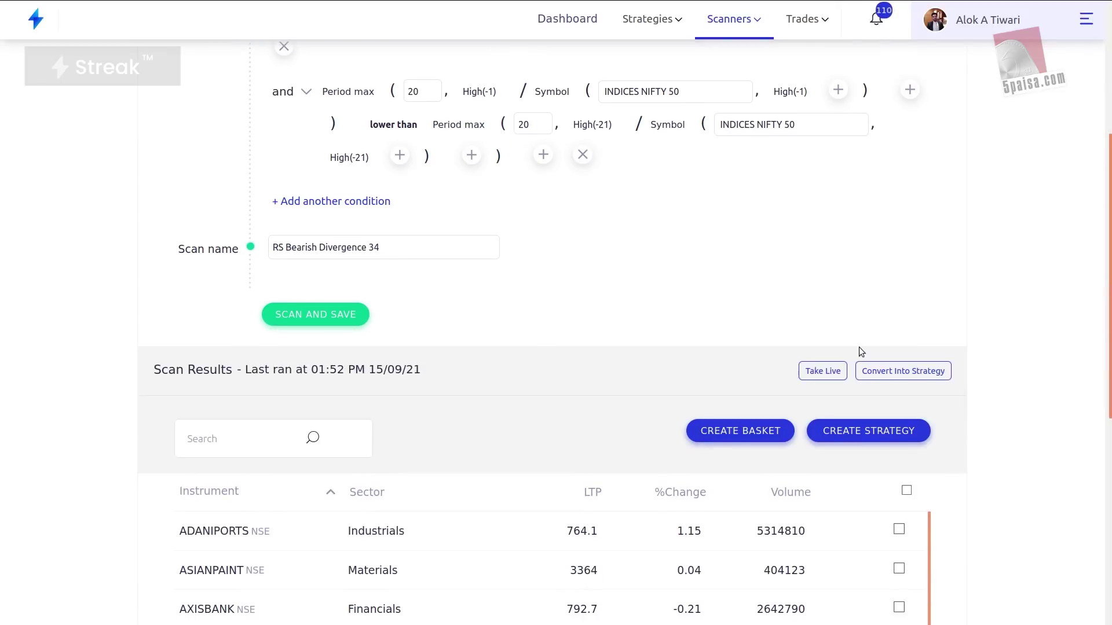
{"action": "left_click", "coordinate": [834, 371]}
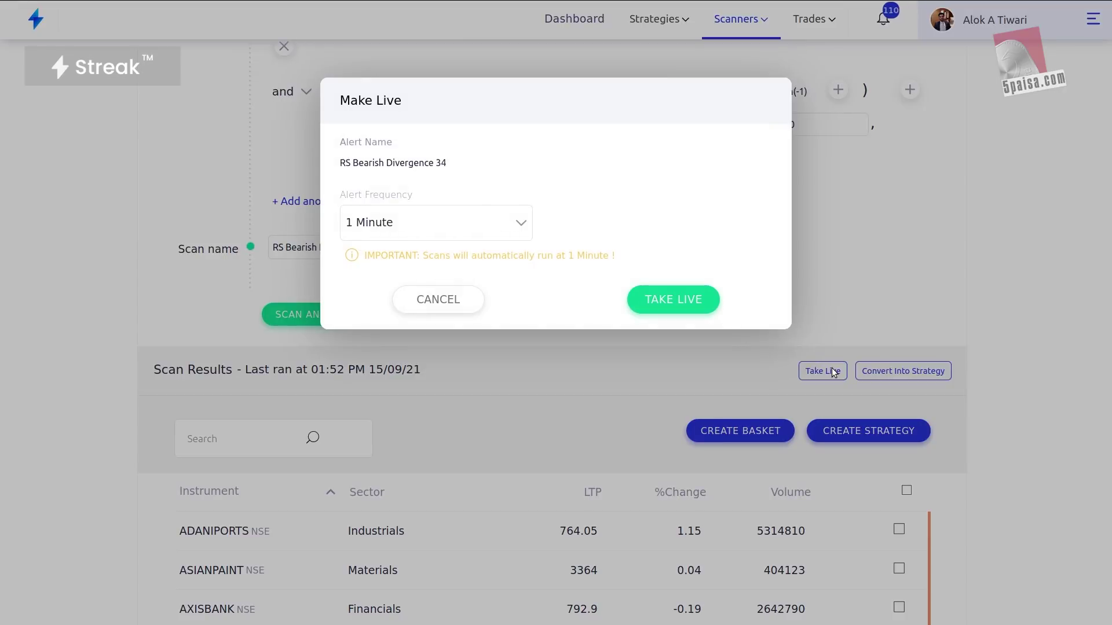
{"action": "left_click", "coordinate": [461, 212]}
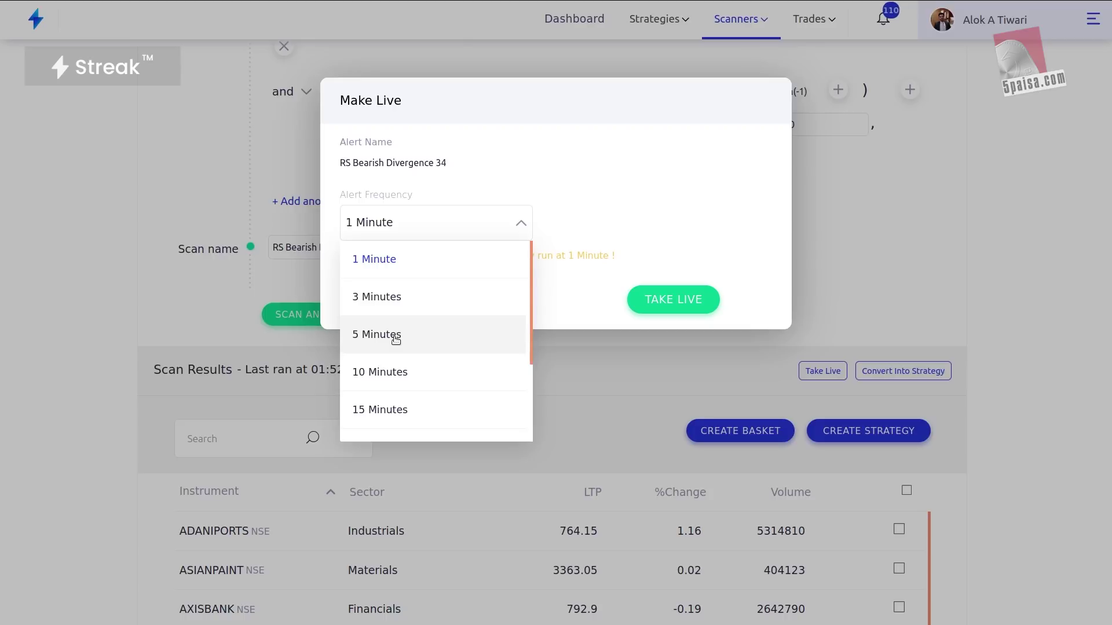
{"action": "left_click", "coordinate": [407, 264]}
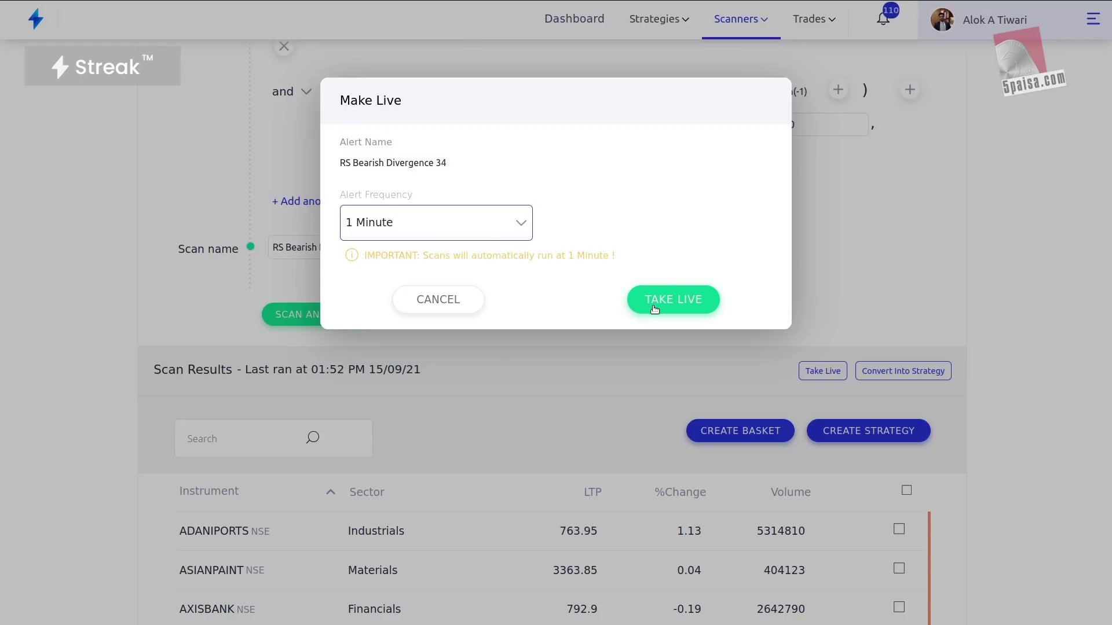
{"action": "left_click", "coordinate": [455, 310]}
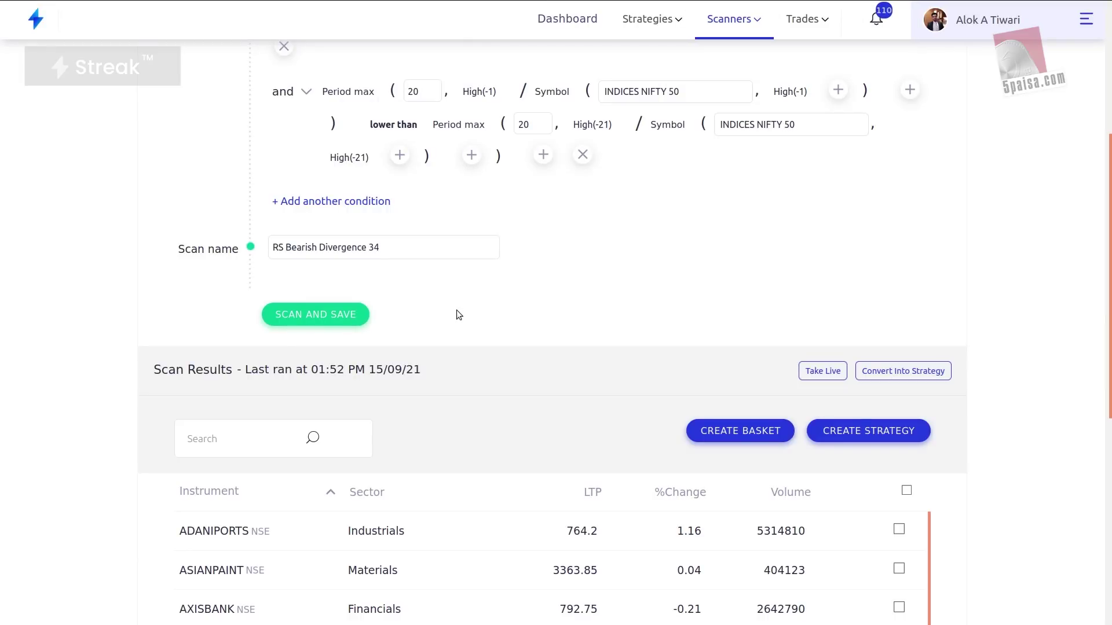
Convert the scan into a strategy on the pharma basket scrips with a 5 Minutes time frame
{"action": "left_click", "coordinate": [901, 374]}
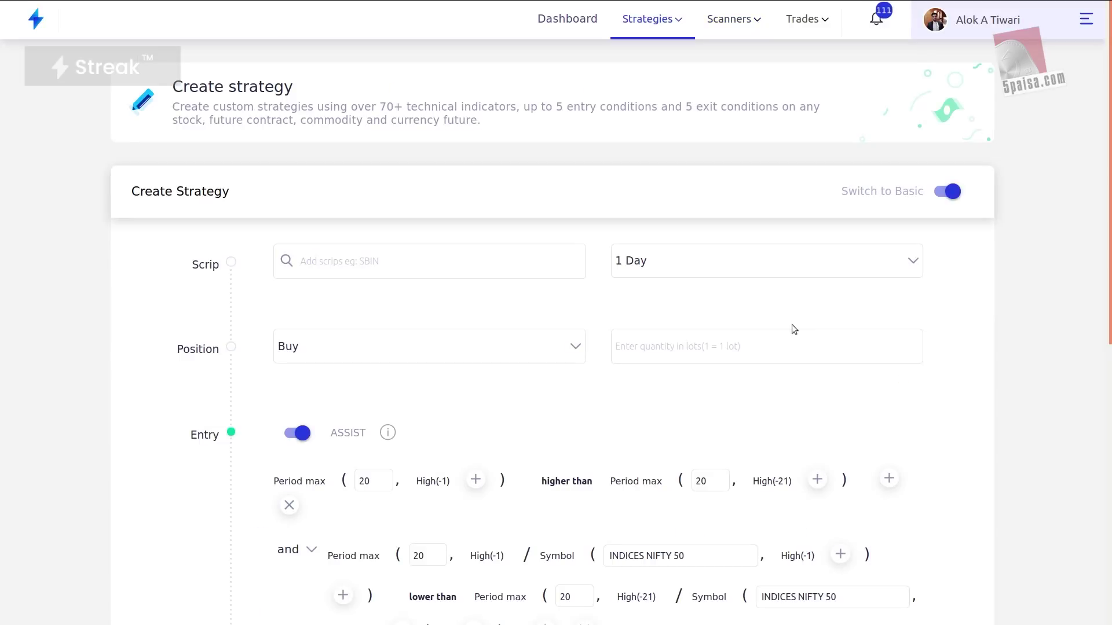
{"action": "left_click", "coordinate": [700, 260]}
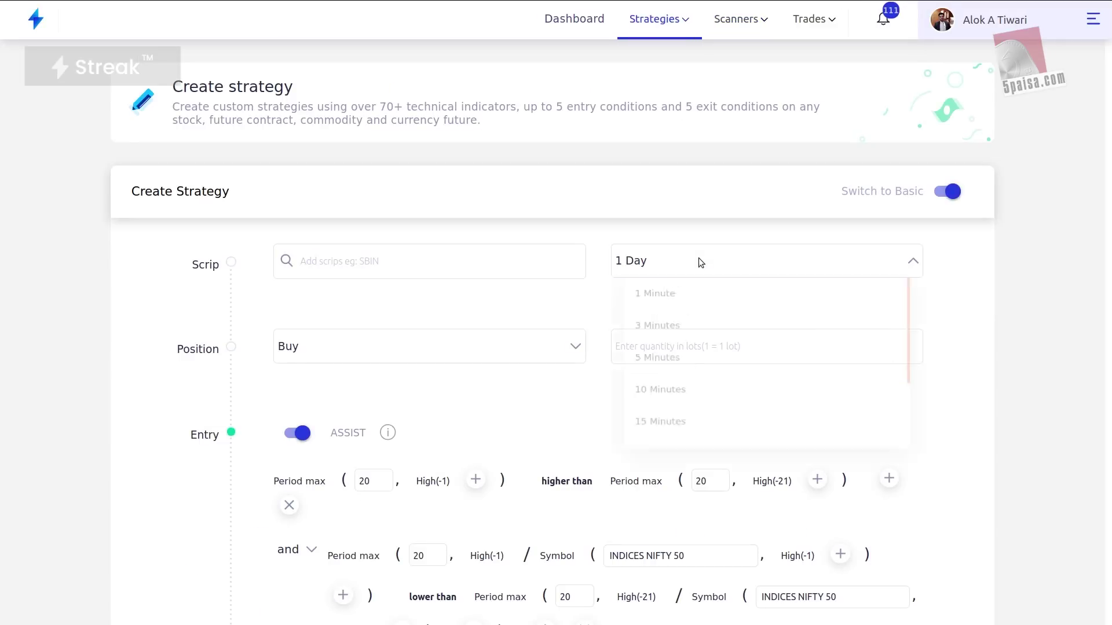
{"action": "left_click", "coordinate": [661, 375]}
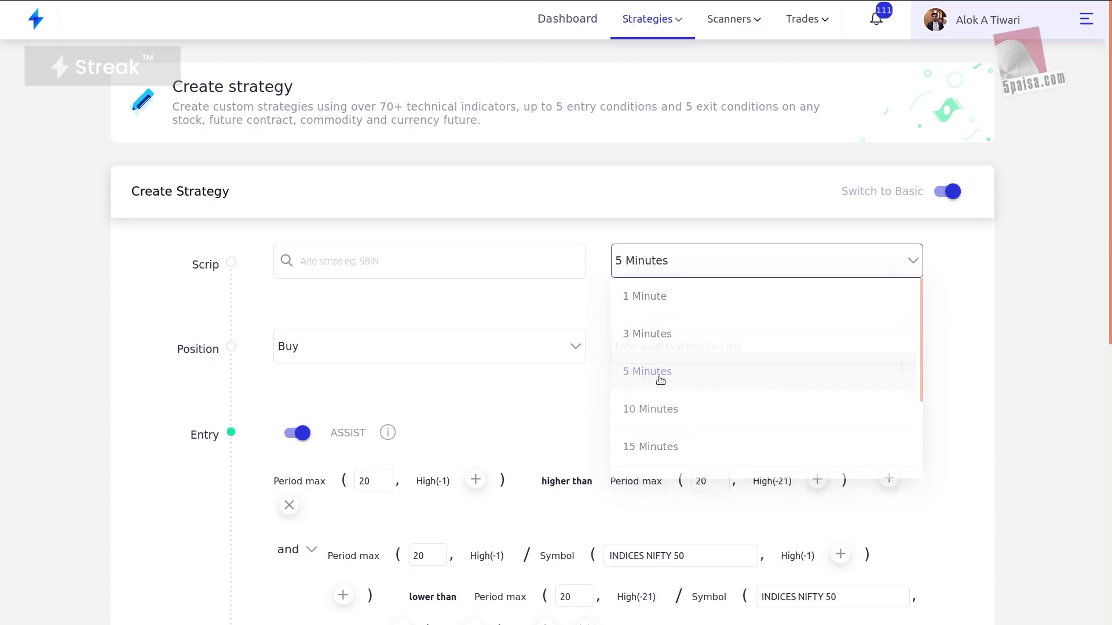
{"action": "left_click", "coordinate": [496, 264]}
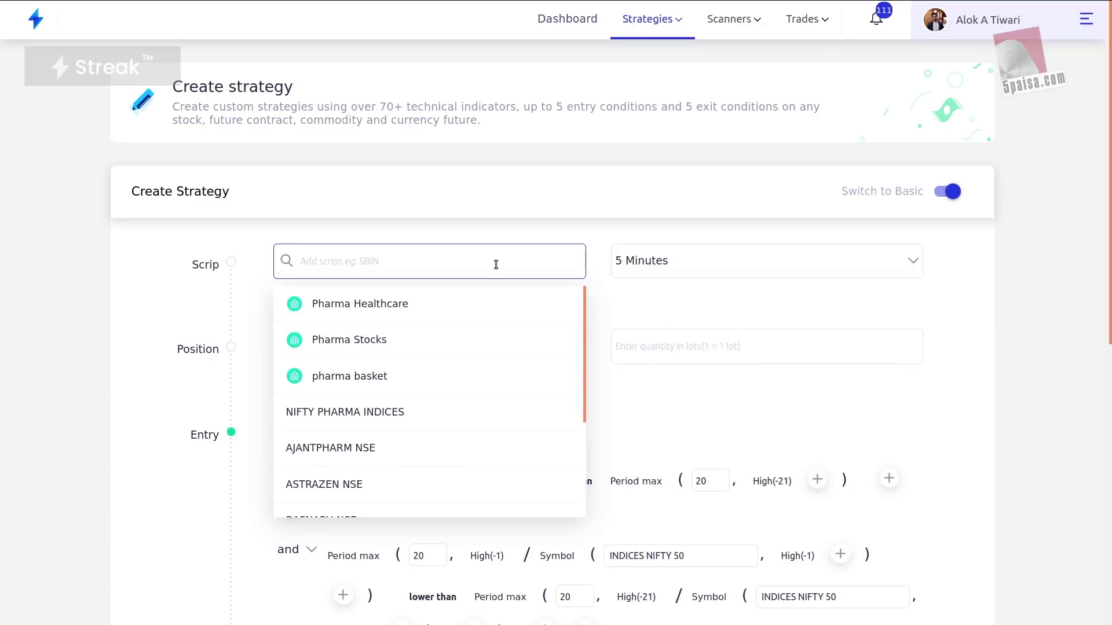
{"action": "left_click", "coordinate": [461, 376]}
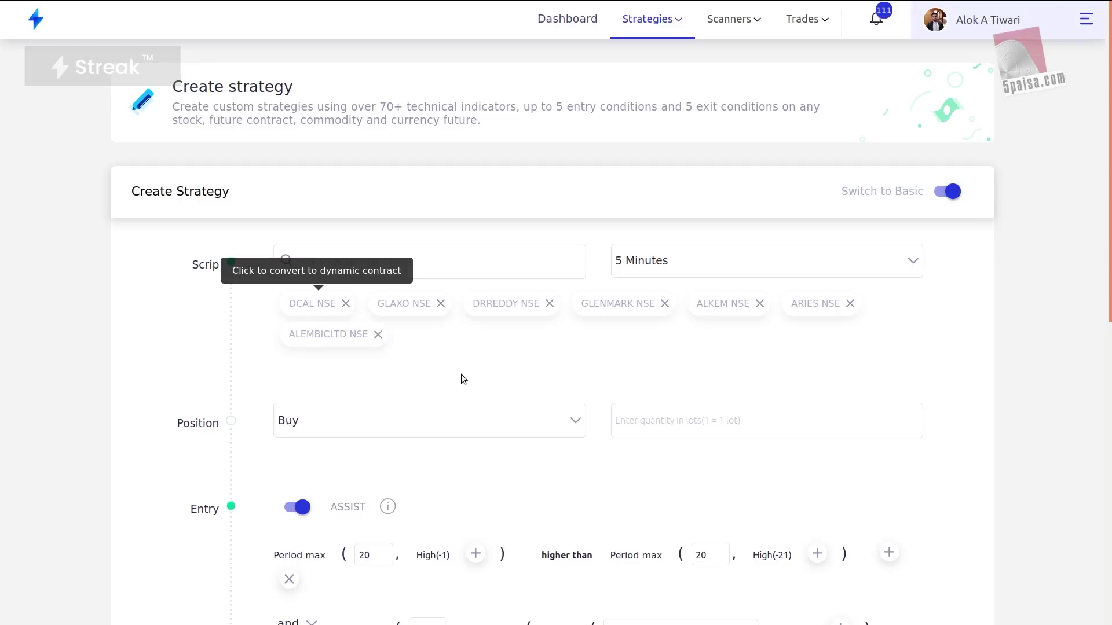
Set the strategy's quantity to 100 and its position to Sell
{"action": "left_click", "coordinate": [641, 436]}
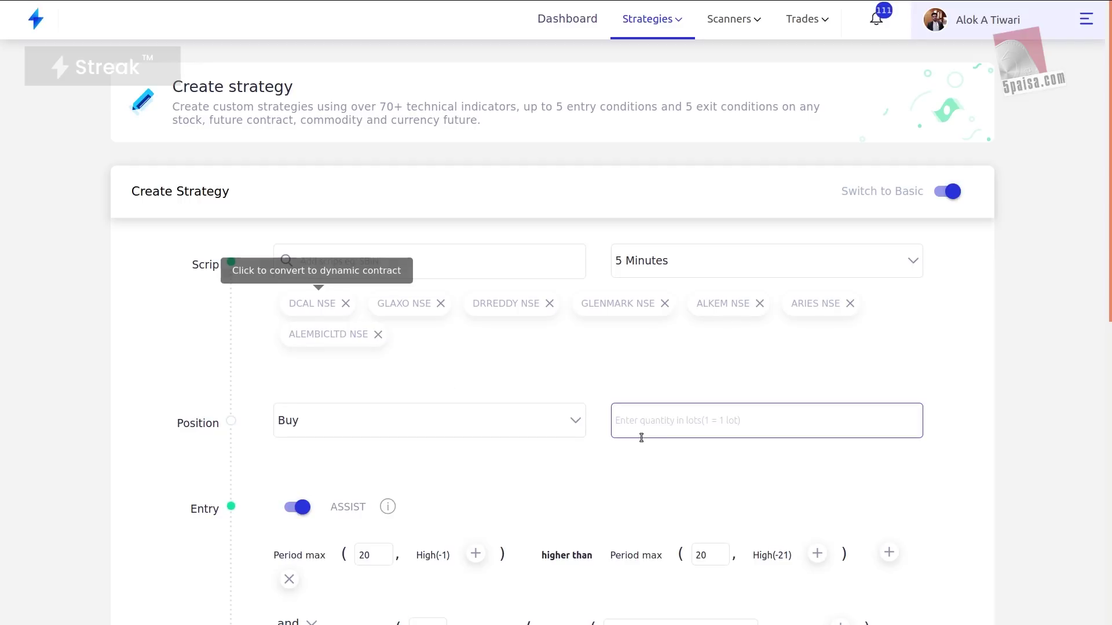
{"action": "type", "text": "100"}
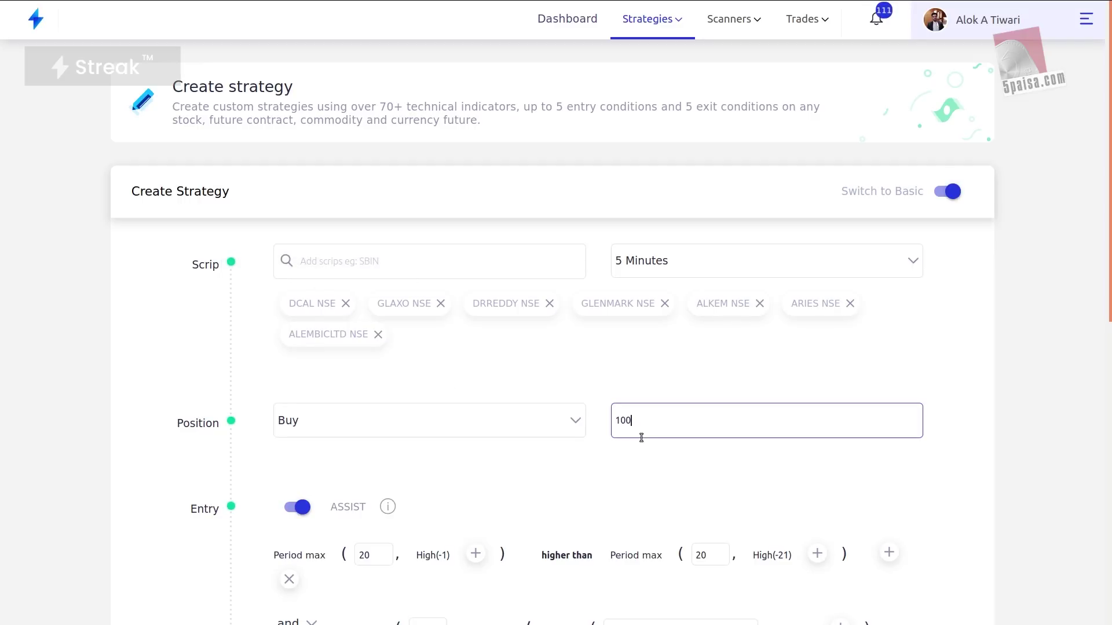
{"action": "scroll", "coordinate": [641, 437], "scroll_direction": "down", "scroll_amount": 2}
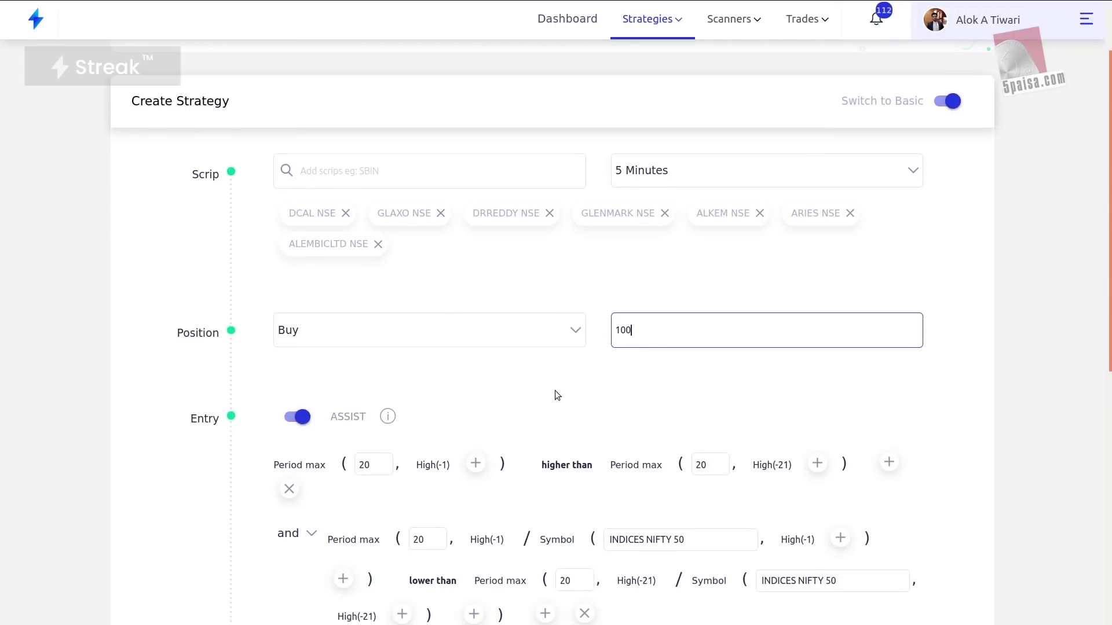
{"action": "left_click", "coordinate": [508, 340]}
{"action": "left_click", "coordinate": [430, 411]}
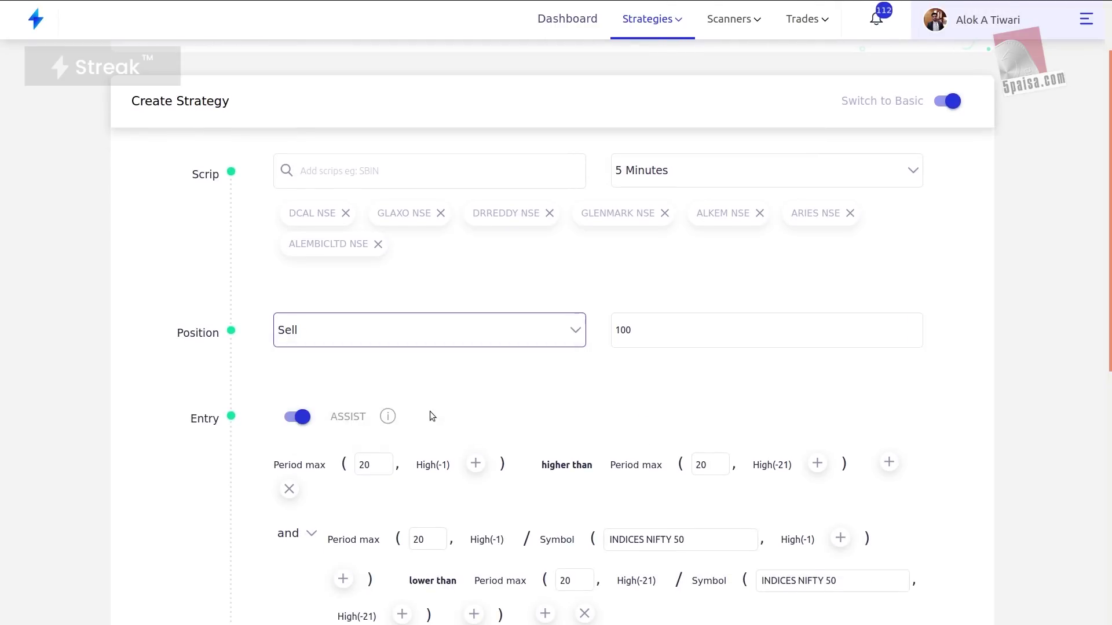
Set the strategy's exit to a 2% stop loss and a 6% target profit
{"action": "scroll", "coordinate": [492, 253], "scroll_direction": "down", "scroll_amount": 5}
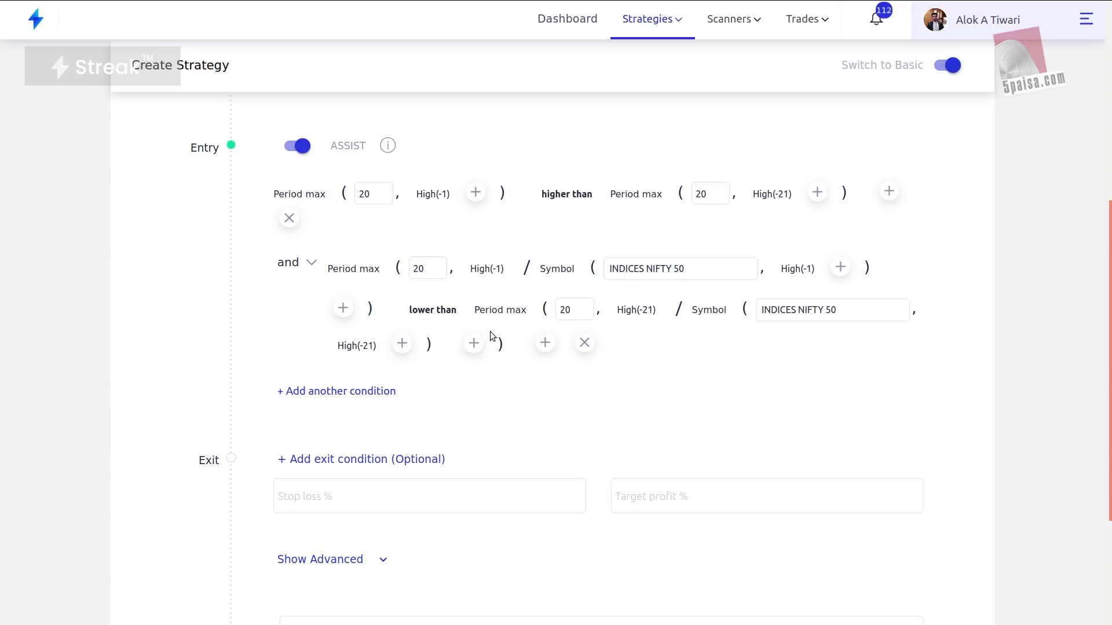
{"action": "scroll", "coordinate": [490, 331], "scroll_direction": "down", "scroll_amount": 3}
{"action": "left_click", "coordinate": [417, 330]}
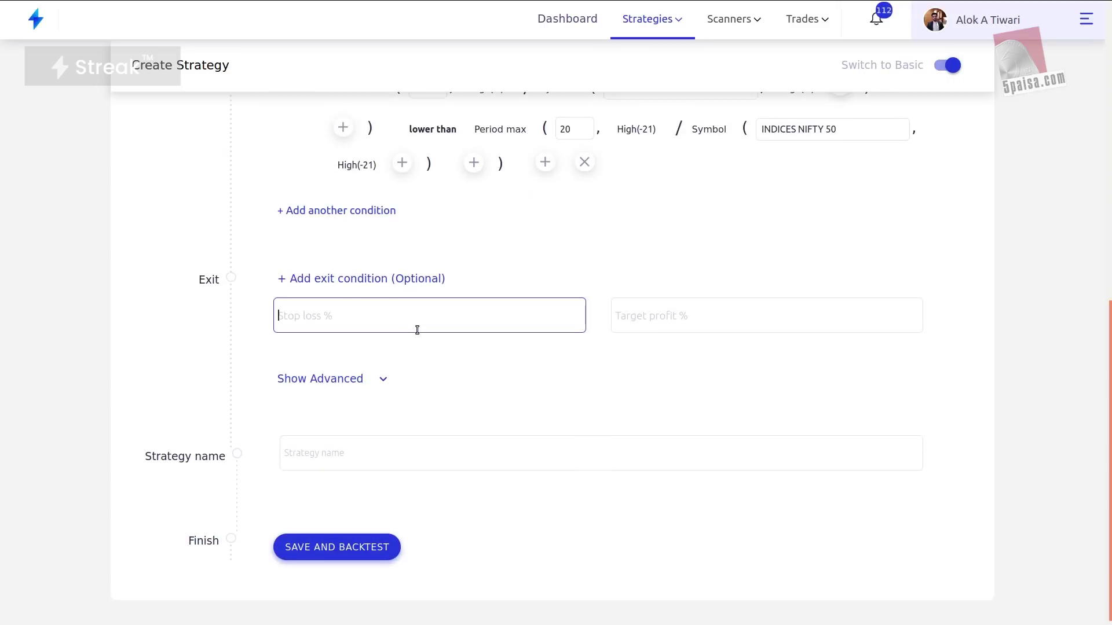
{"action": "type", "text": "2"}
{"action": "key", "text": "Tab"}
{"action": "type", "text": "6"}
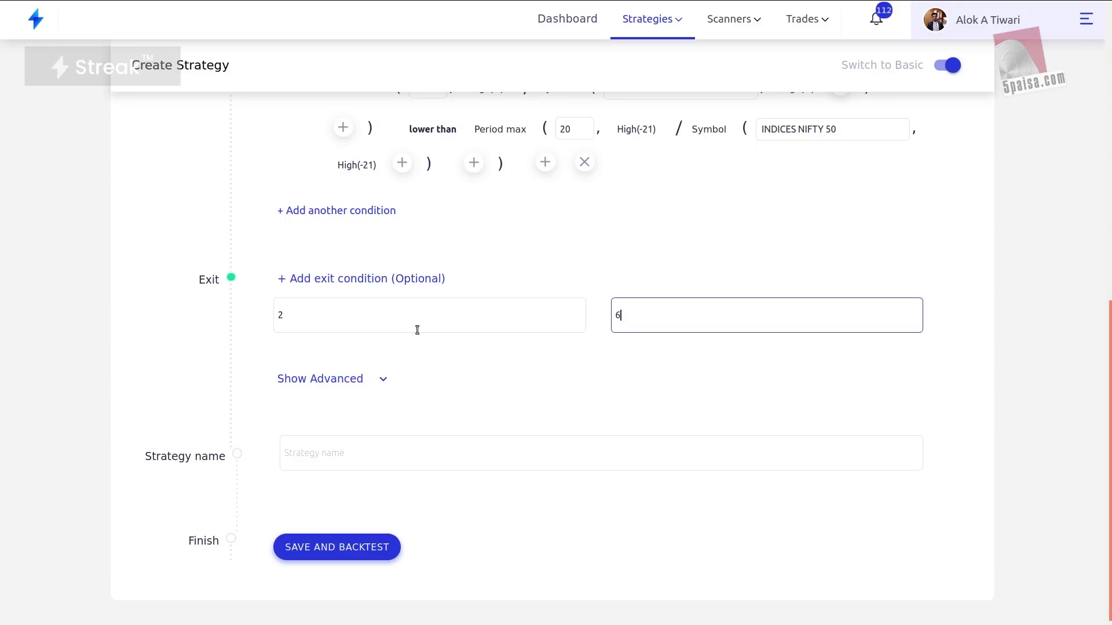
Expand the strategy's advanced settings and change the order type to MIS
{"action": "left_click", "coordinate": [369, 379]}
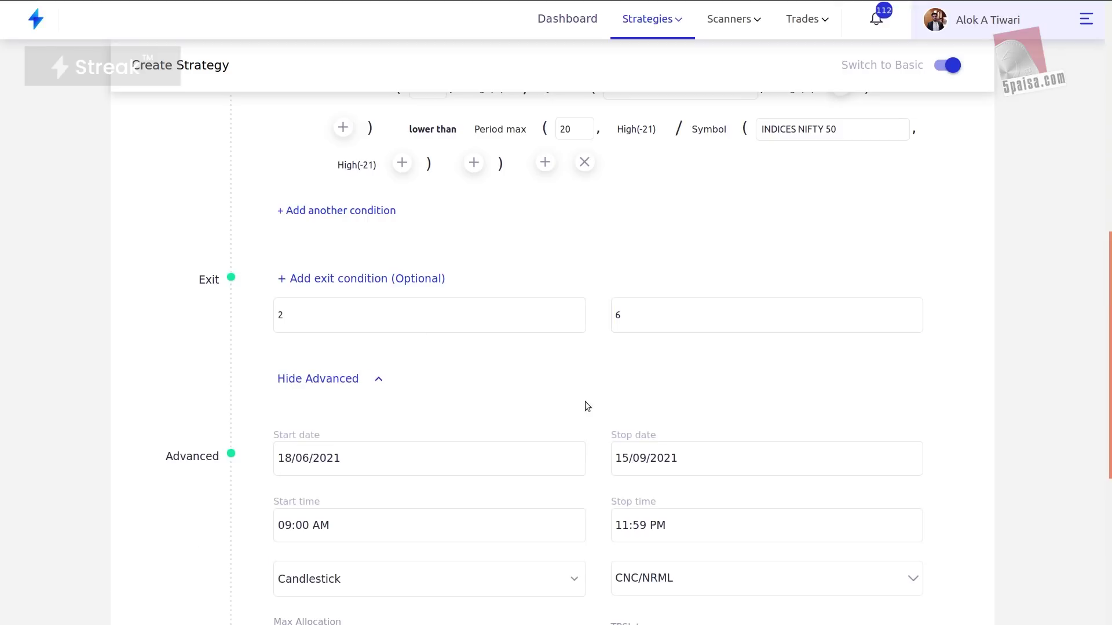
{"action": "scroll", "coordinate": [585, 403], "scroll_direction": "down", "scroll_amount": 3}
{"action": "left_click", "coordinate": [686, 442]}
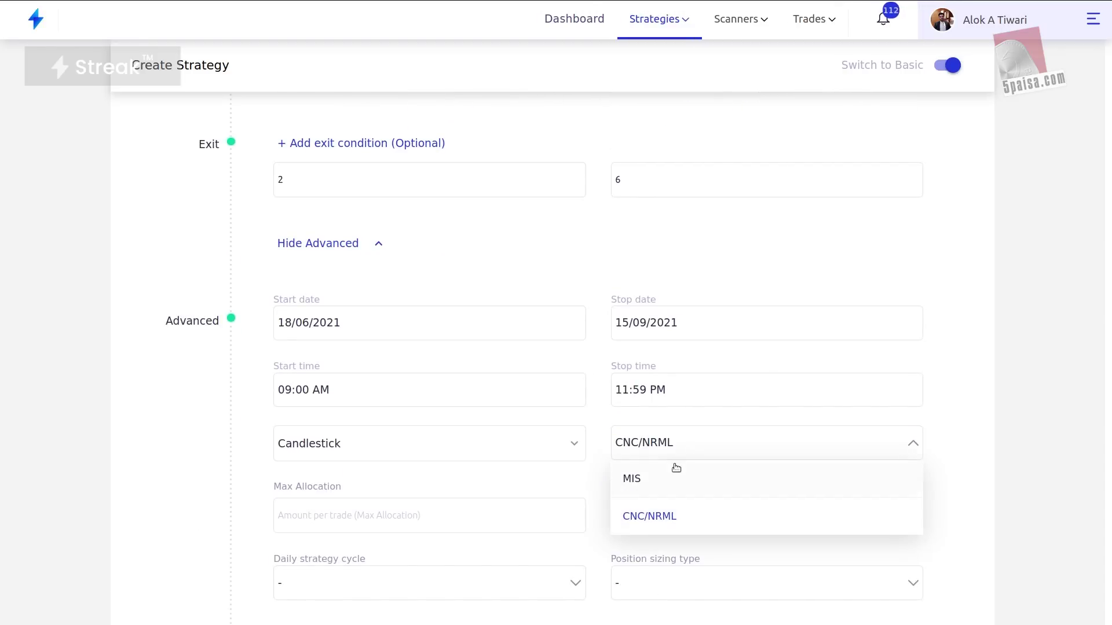
{"action": "left_click", "coordinate": [675, 475]}
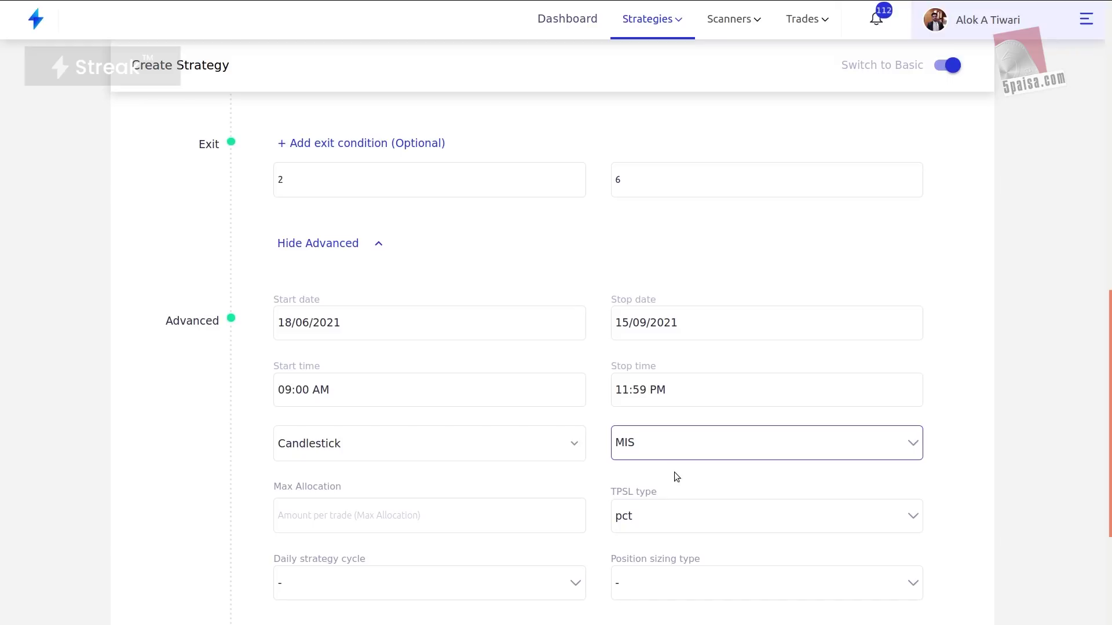
Give the strategy a name beginning with "RS Drivergence bearish", then save and backtest it
{"action": "scroll", "coordinate": [675, 472], "scroll_direction": "down", "scroll_amount": 3}
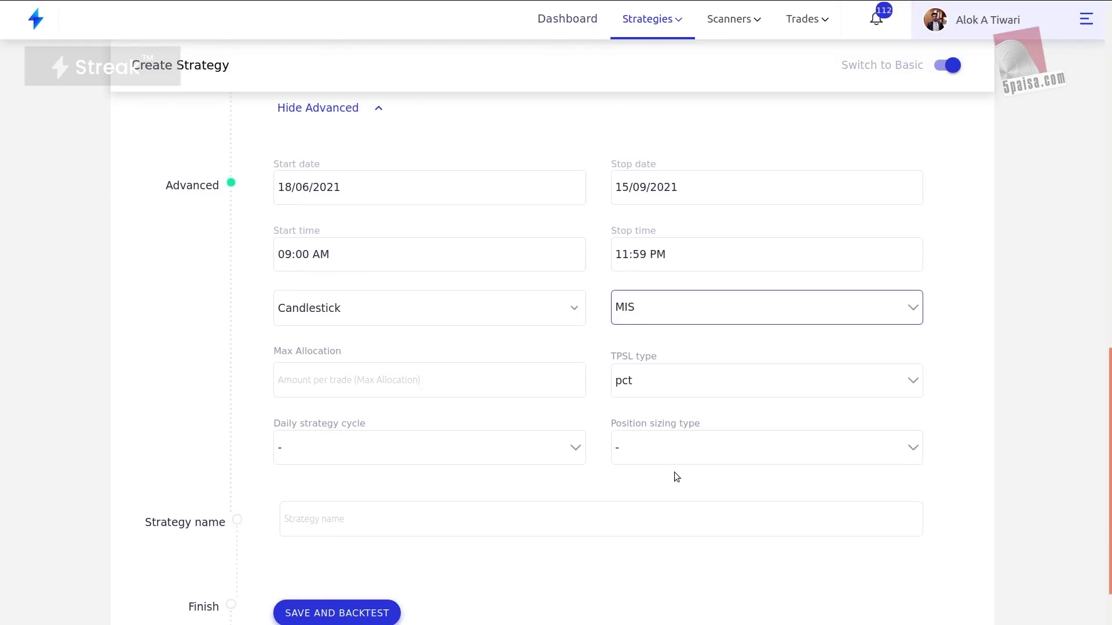
{"action": "left_click", "coordinate": [566, 509]}
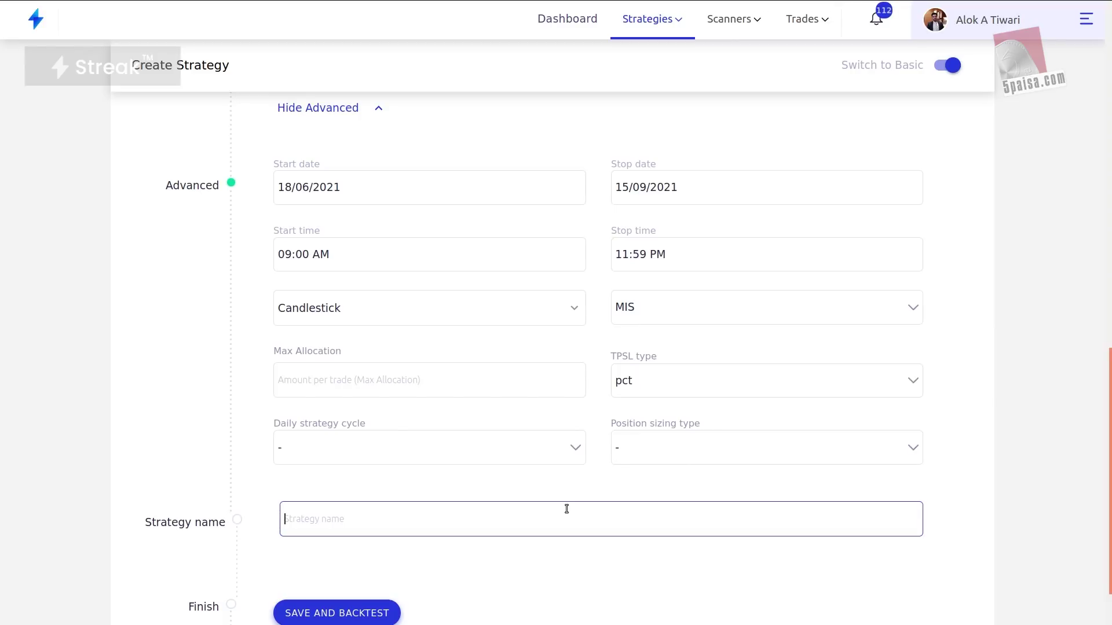
{"action": "type", "text": "RS"}
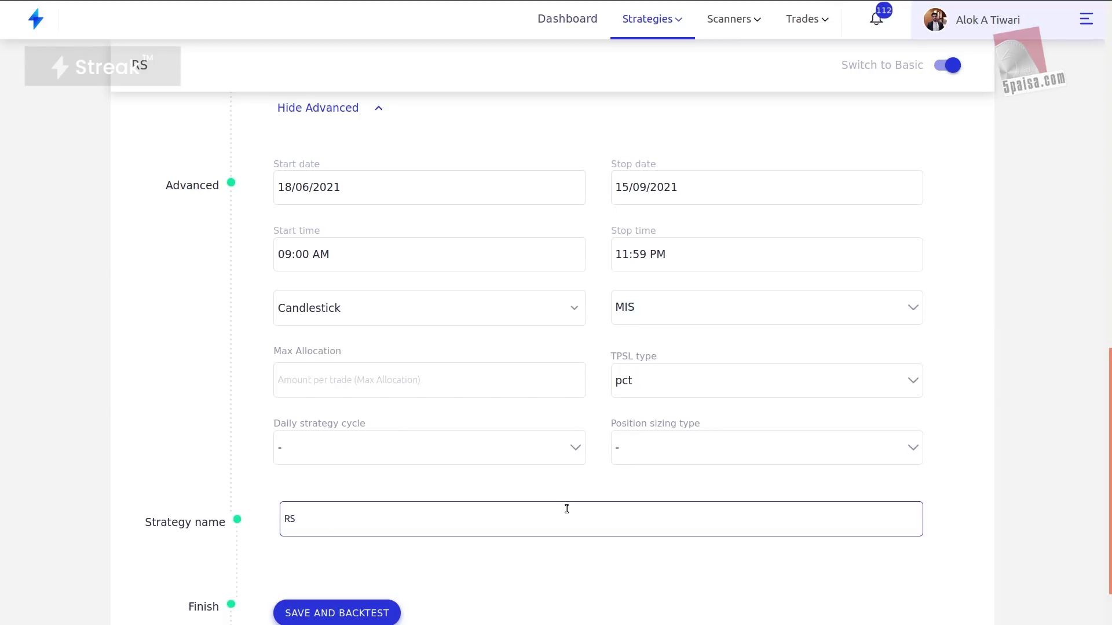
{"action": "type", "text": " Drive"}
{"action": "type", "text": "gen"}
{"action": "key", "text": "BackSpace"}
{"action": "key", "text": "BackSpace"}
{"action": "key", "text": "BackSpace"}
{"action": "type", "text": "rgene"}
{"action": "key", "text": "BackSpace"}
{"action": "type", "text": "ce bearish3"}
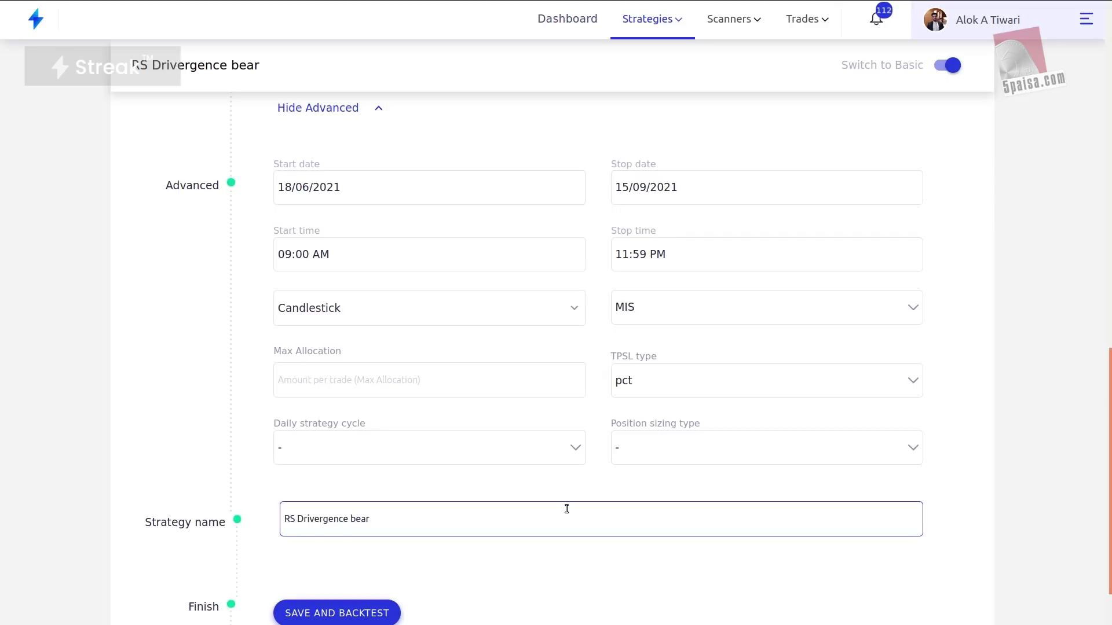
{"action": "type", "text": "43"}
{"action": "left_click", "coordinate": [334, 613]}
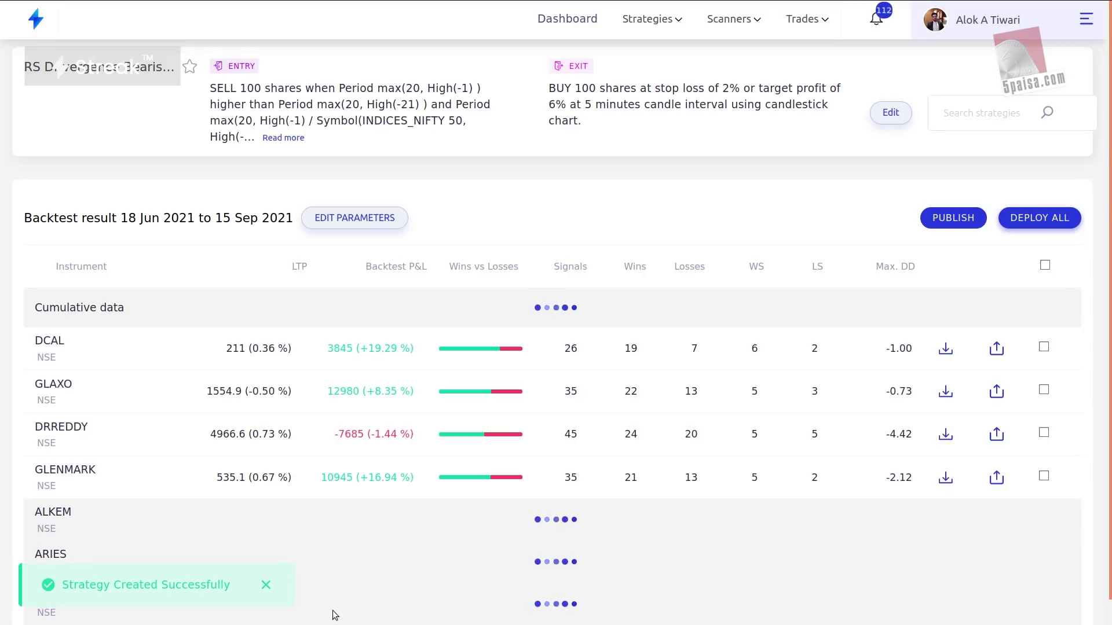
Review the backtest results for the pharma scrips, including the detailed P&L curve and trade statistics for DCAL
{"action": "scroll", "coordinate": [398, 463], "scroll_direction": "down", "scroll_amount": 1}
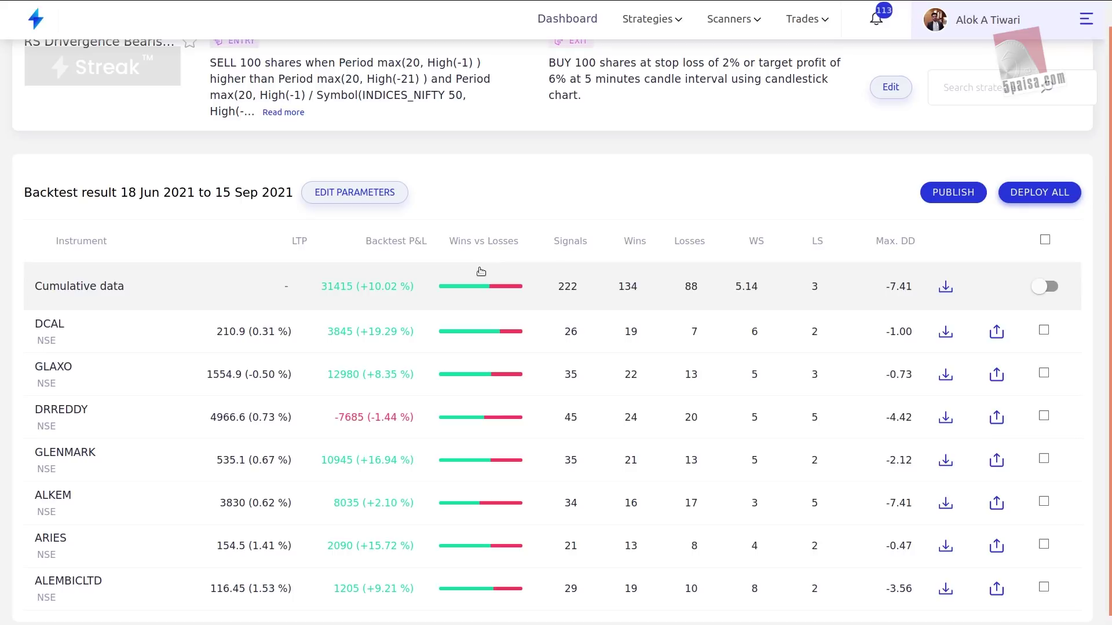
{"action": "left_click", "coordinate": [442, 330]}
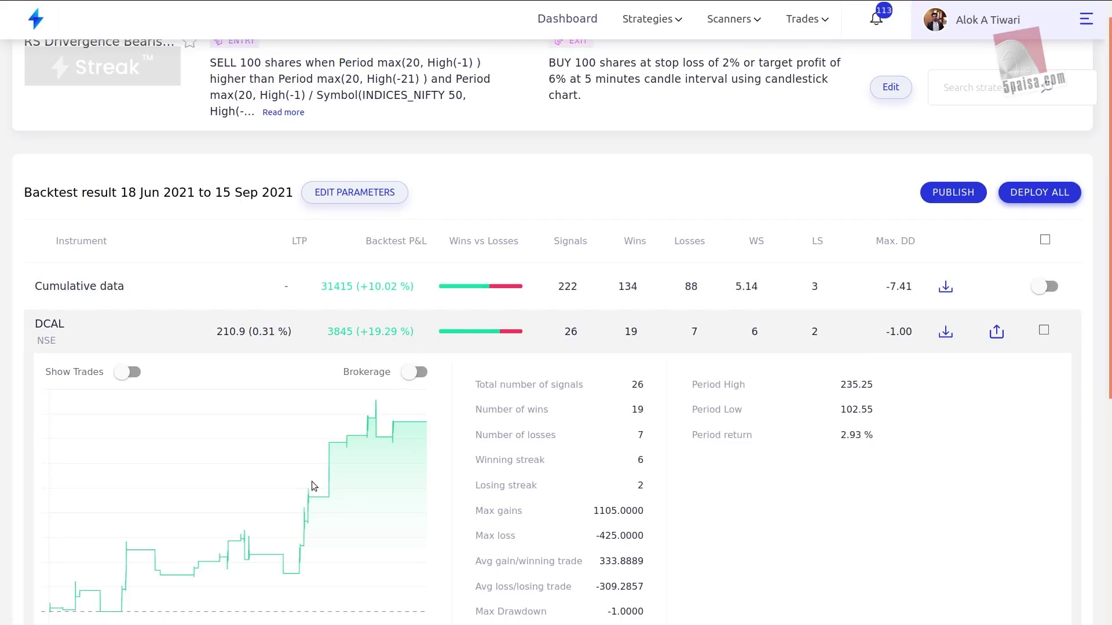
{"action": "left_click", "coordinate": [334, 345]}
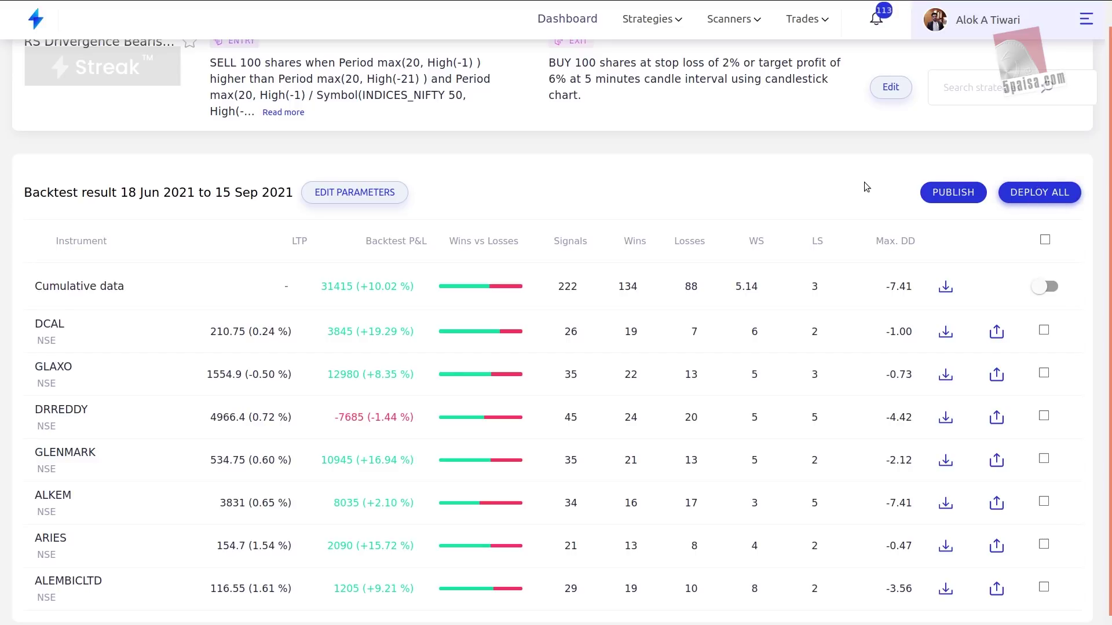
{"action": "key", "text": "alt+Tab"}
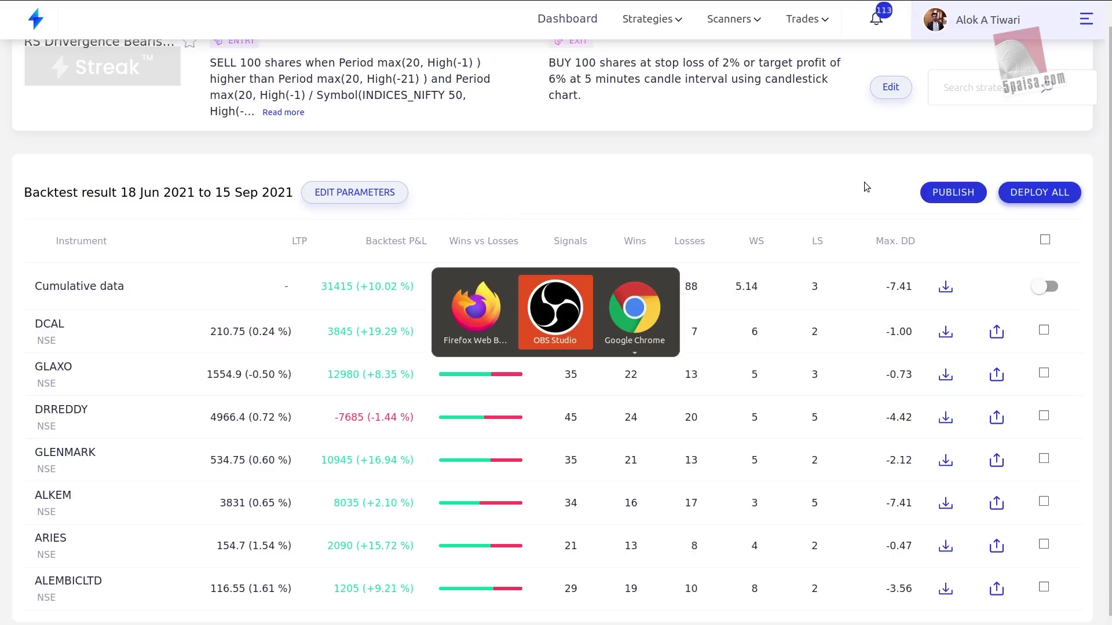